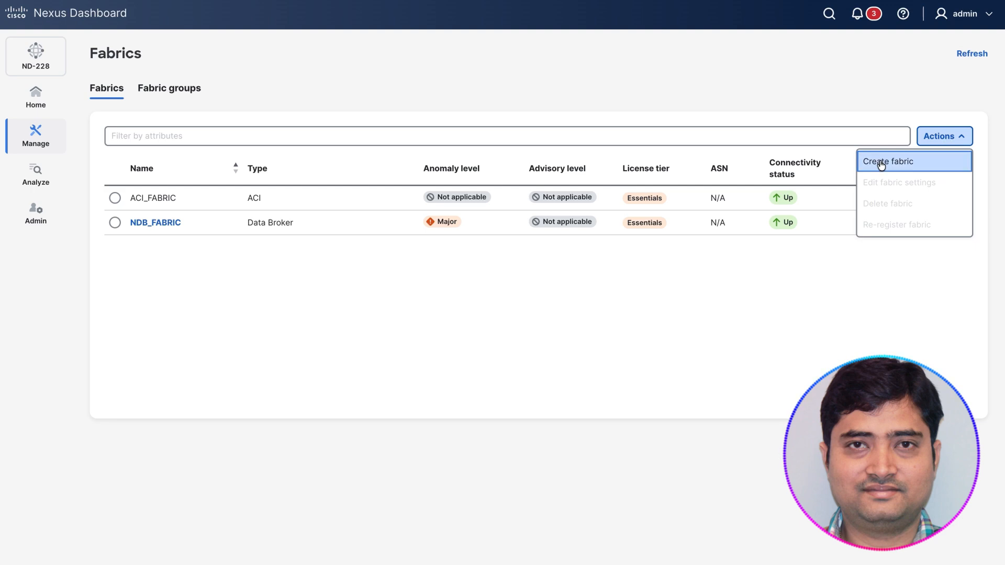
Step: Start creating a new LAN fabric and choose Data Broker as its type
{"action": "left_click", "coordinate": [871, 161]}
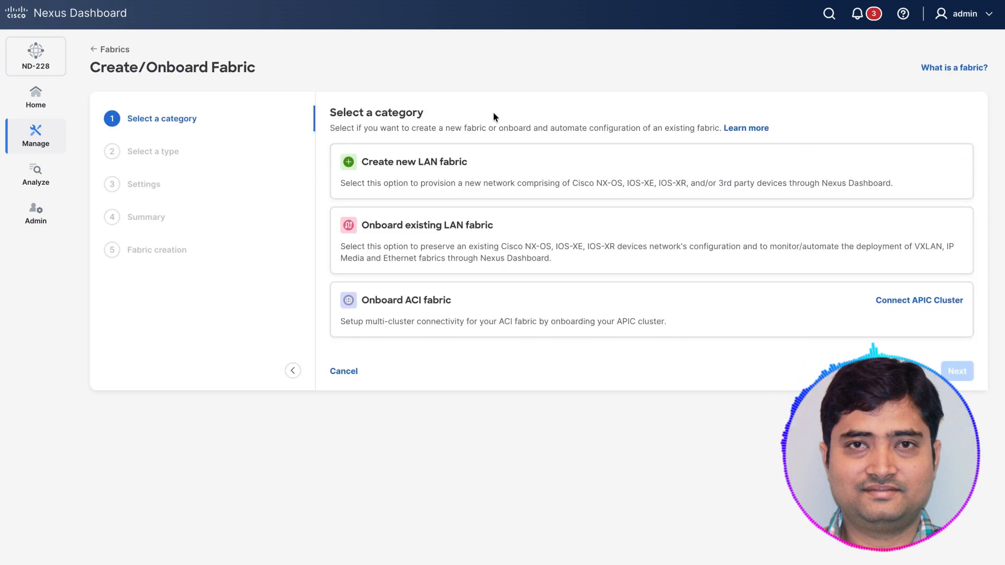
{"action": "left_click", "coordinate": [443, 166]}
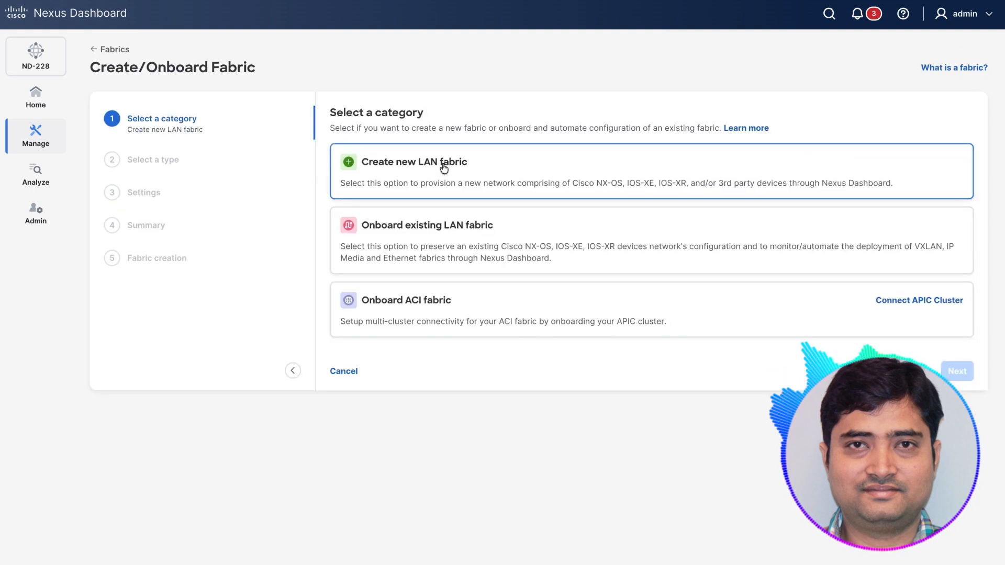
{"action": "left_click", "coordinate": [957, 371]}
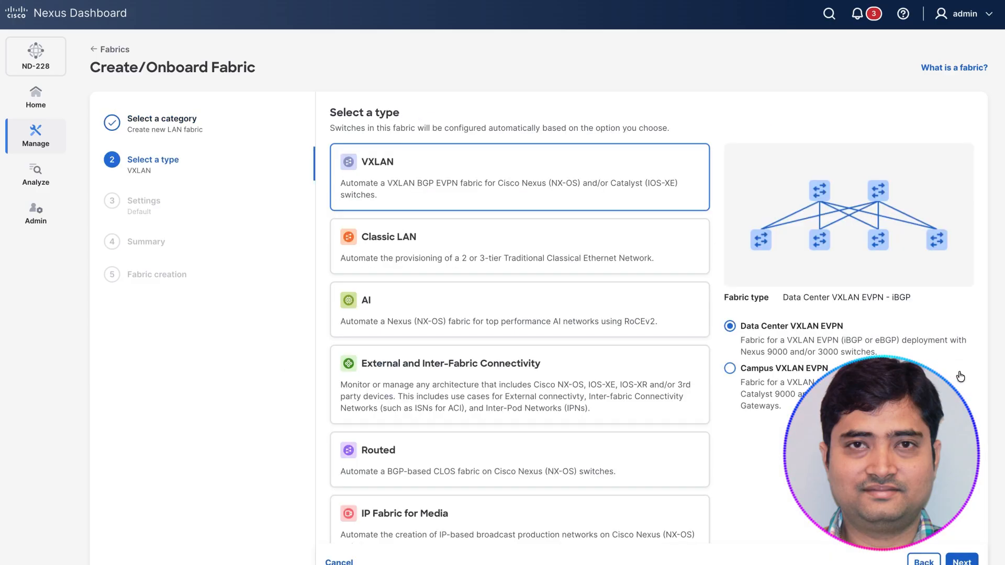
{"action": "scroll", "coordinate": [399, 471], "scroll_direction": "down", "scroll_amount": 2}
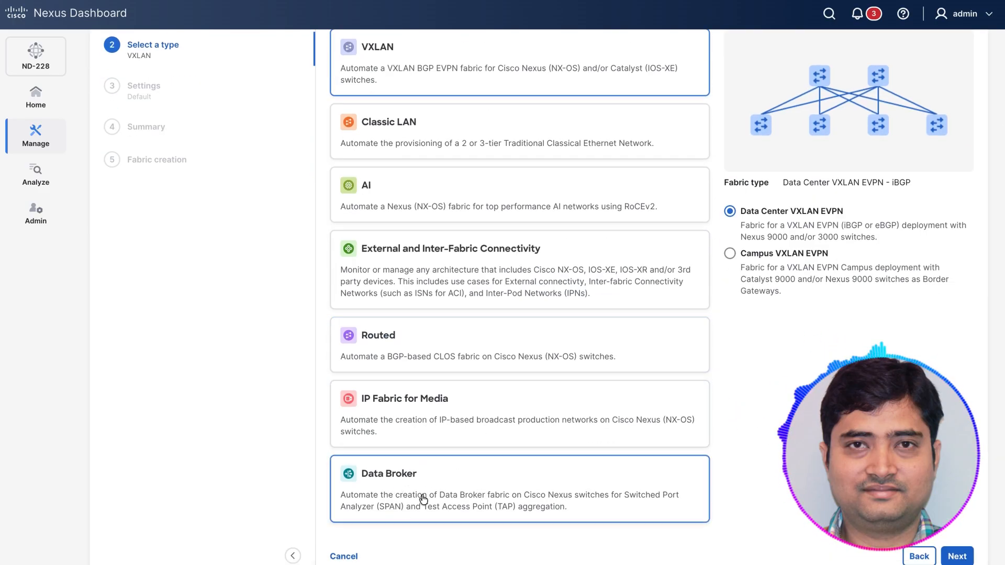
{"action": "left_click", "coordinate": [424, 492]}
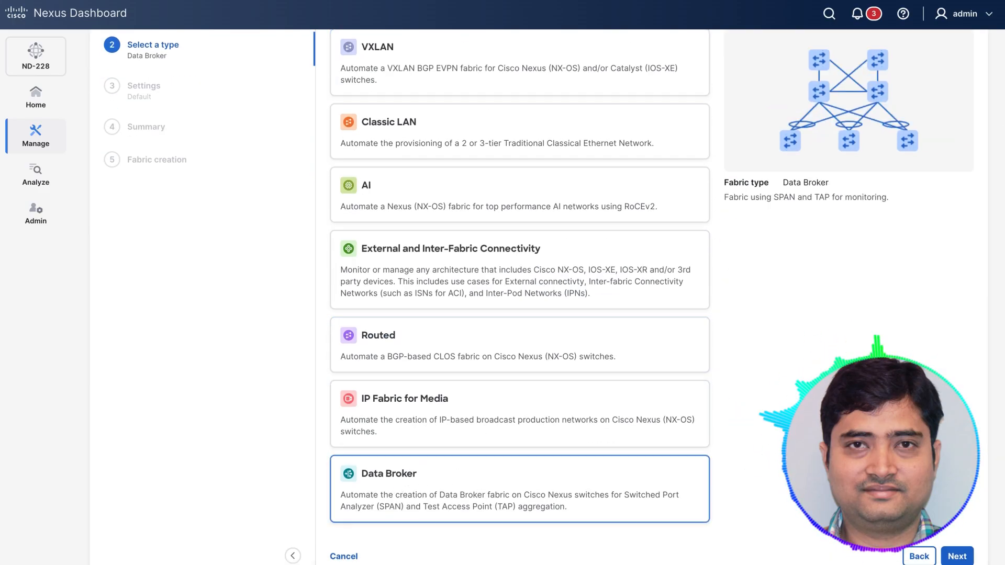
{"action": "left_click", "coordinate": [956, 556]}
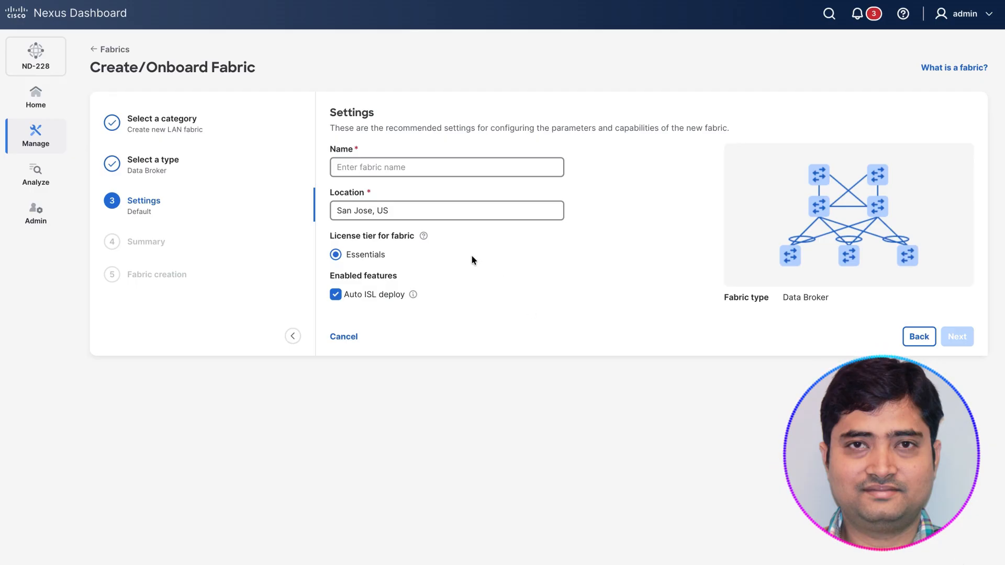
Step: Name the new Data Broker fabric NDB_2 and proceed to the summary
{"action": "left_click", "coordinate": [397, 167]}
{"action": "type", "text": "NDB_2"}
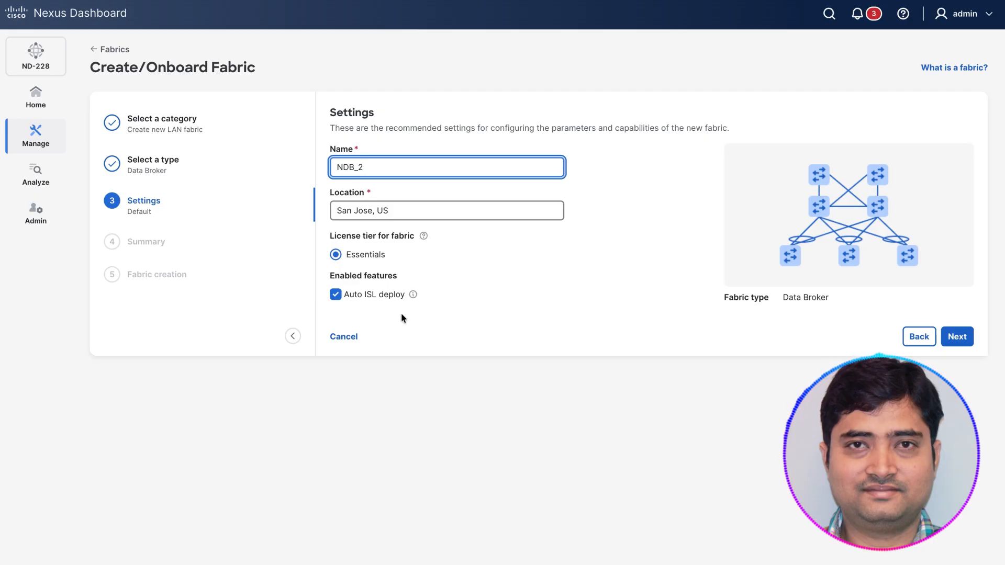
{"action": "left_click", "coordinate": [952, 337]}
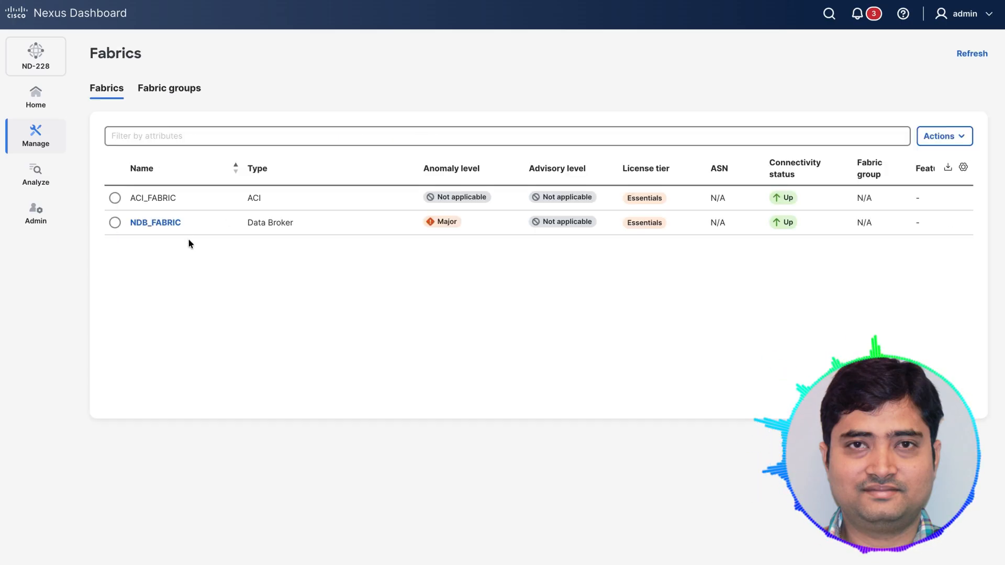
Step: Open NDB_FABRIC, view its form for adding switches by seed IP discovery, and close the form
{"action": "double_click", "coordinate": [157, 228]}
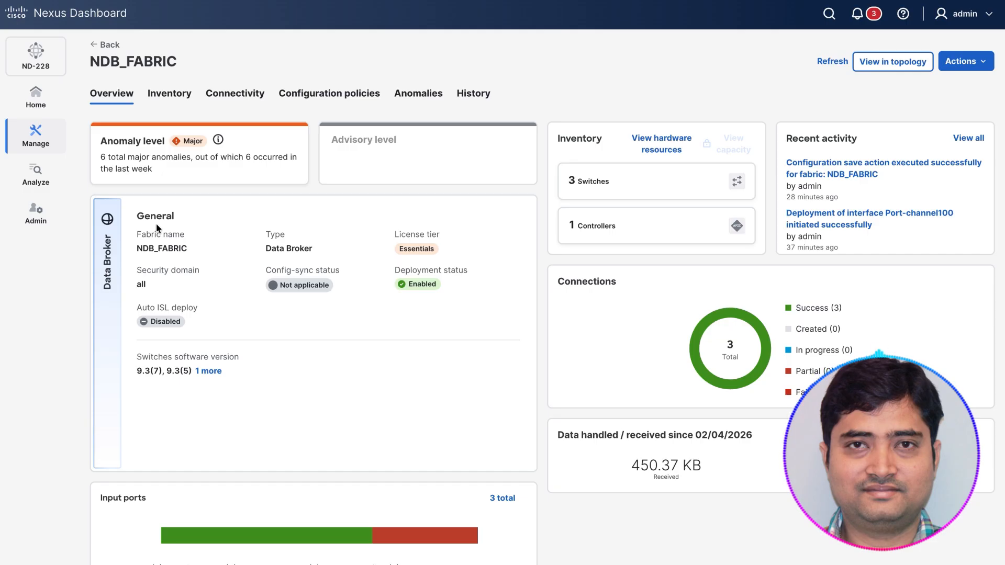
{"action": "left_click", "coordinate": [972, 62]}
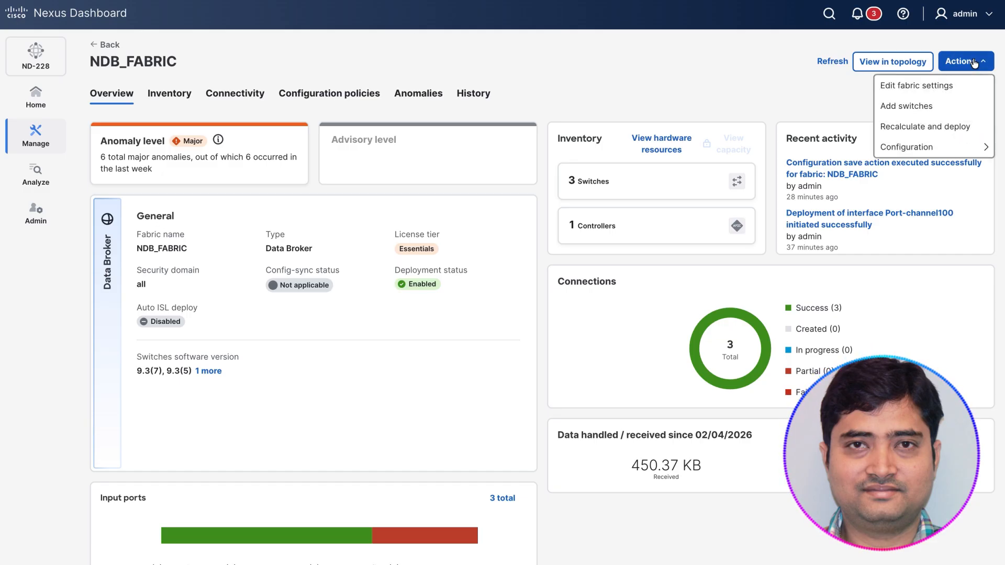
{"action": "left_click", "coordinate": [911, 105]}
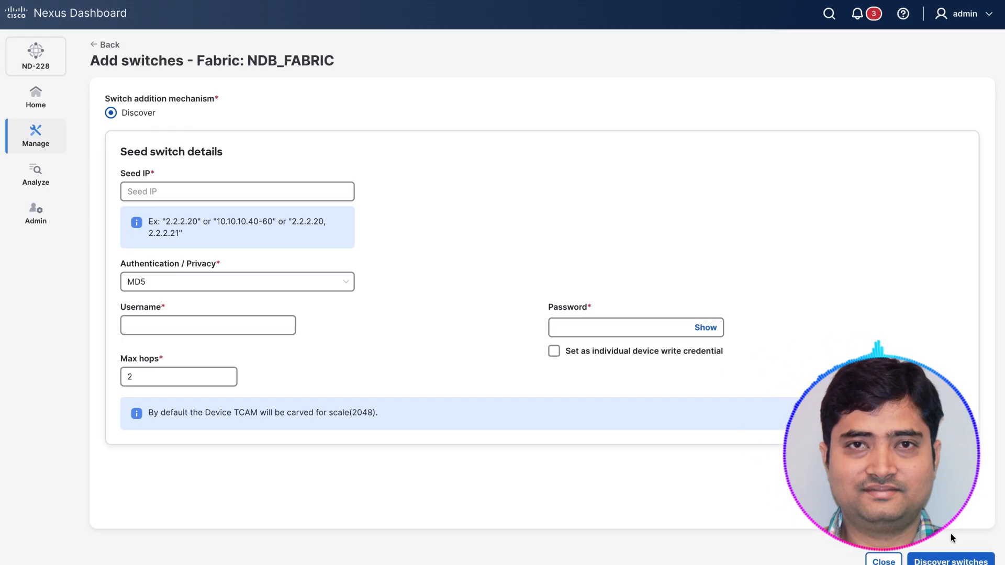
{"action": "left_click", "coordinate": [886, 561]}
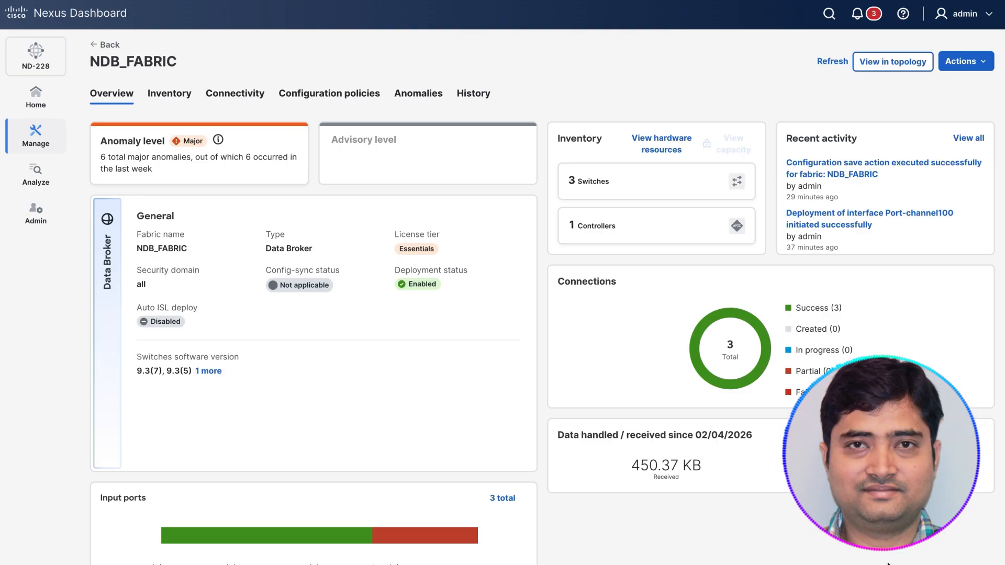
Step: View the switches and controllers in NDB_FABRIC's inventory, and return to the fabrics list
{"action": "left_click", "coordinate": [179, 97]}
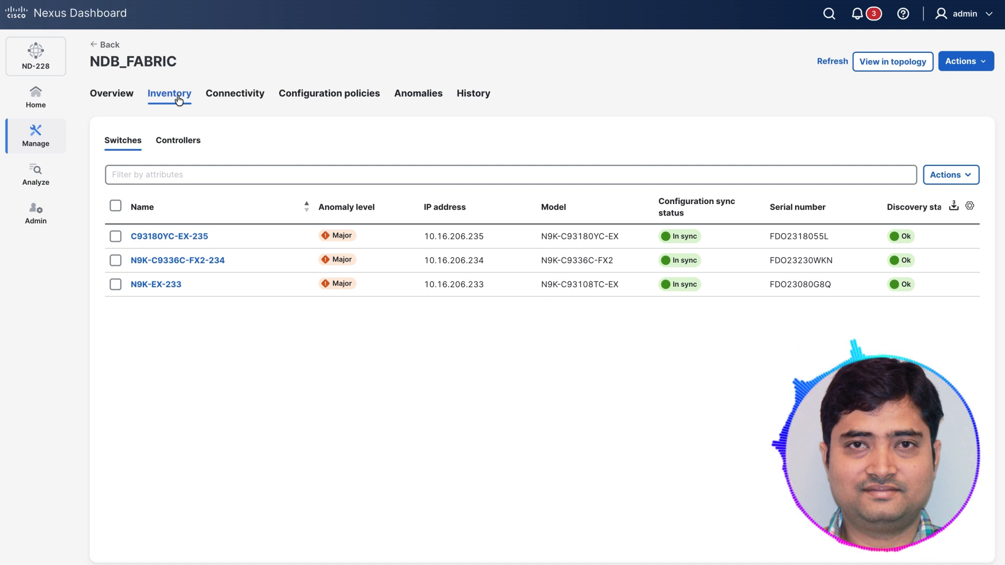
{"action": "left_click", "coordinate": [180, 139]}
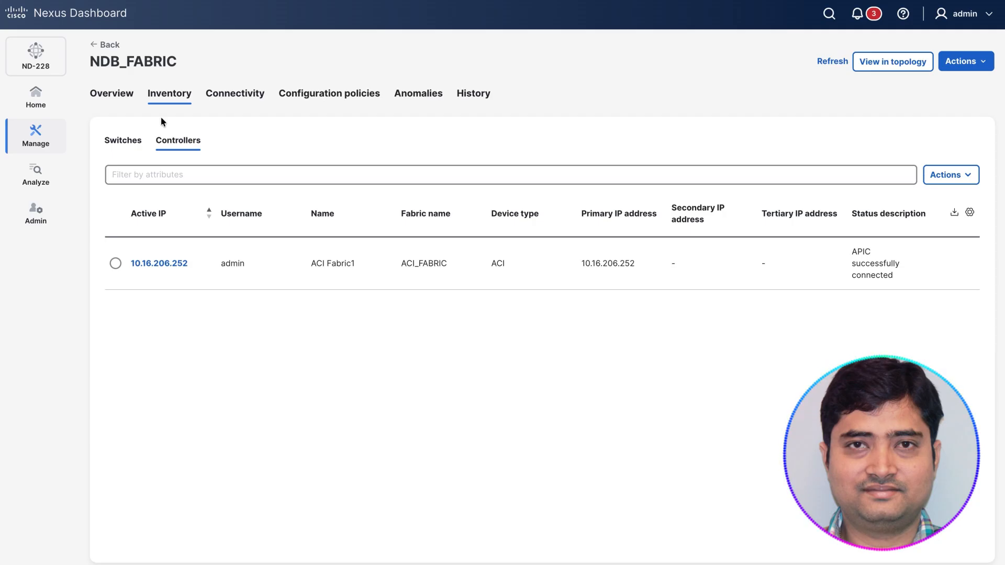
{"action": "left_click", "coordinate": [42, 141]}
{"action": "left_click", "coordinate": [119, 84]}
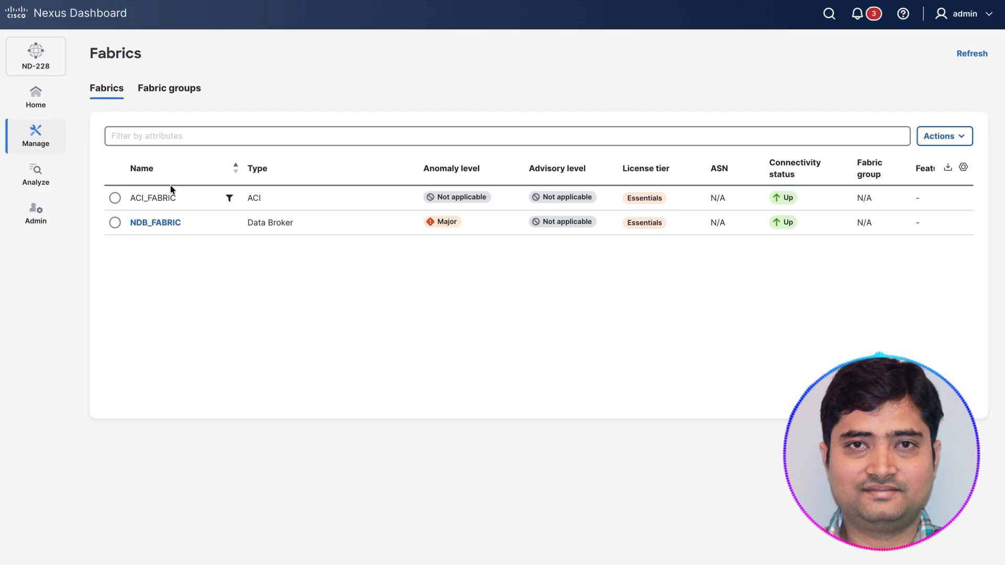
Step: Reopen NDB_FABRIC's controllers, check which ones can be onboarded, and close the selection dialog
{"action": "left_click", "coordinate": [43, 140]}
{"action": "left_click", "coordinate": [171, 228]}
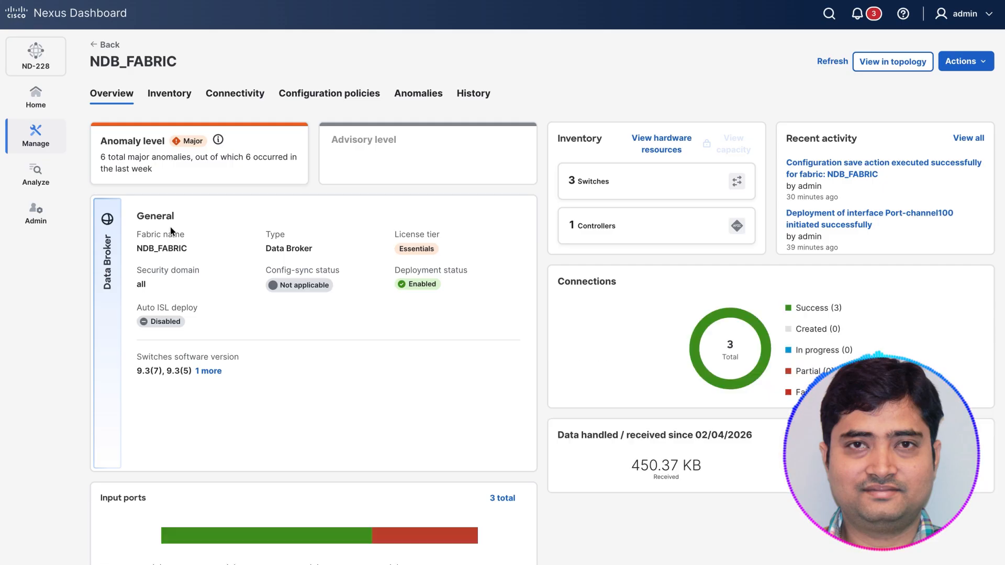
{"action": "left_click", "coordinate": [156, 95]}
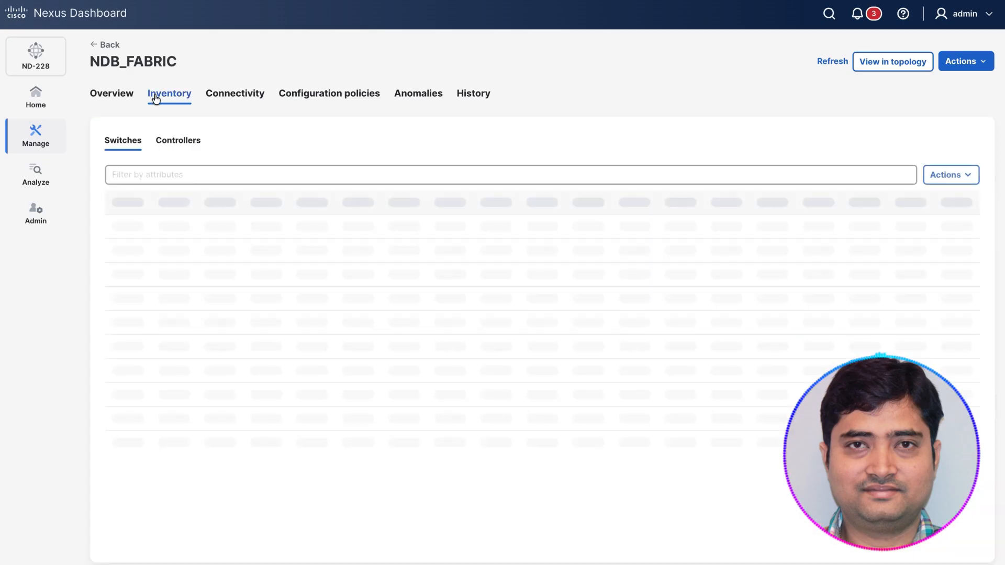
{"action": "left_click", "coordinate": [179, 143]}
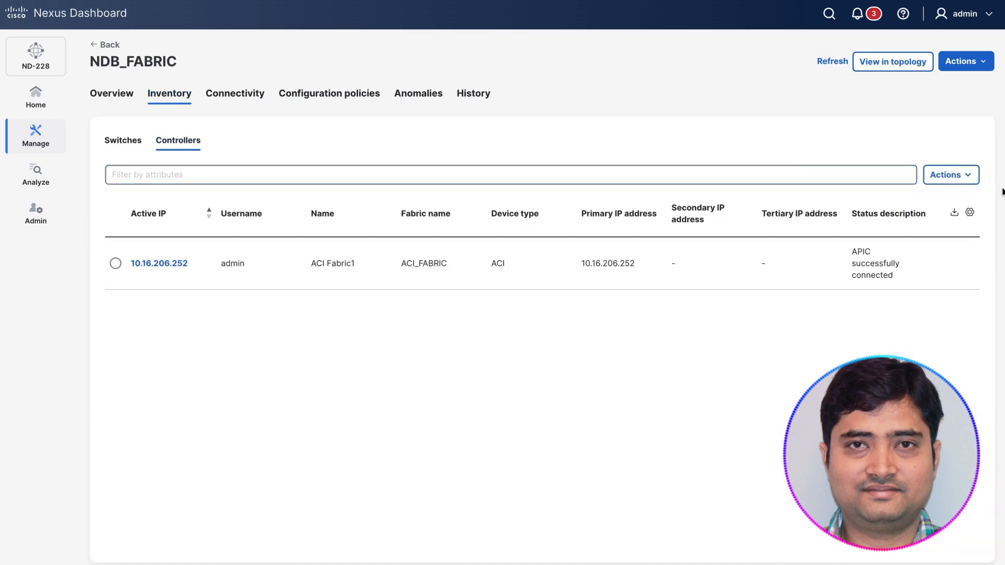
{"action": "left_click", "coordinate": [958, 183]}
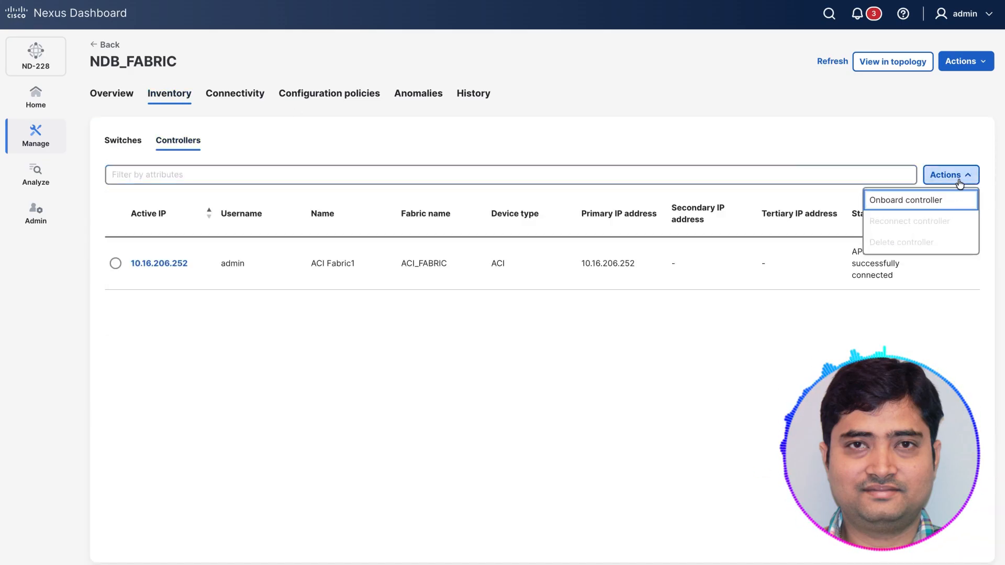
{"action": "left_click", "coordinate": [912, 200]}
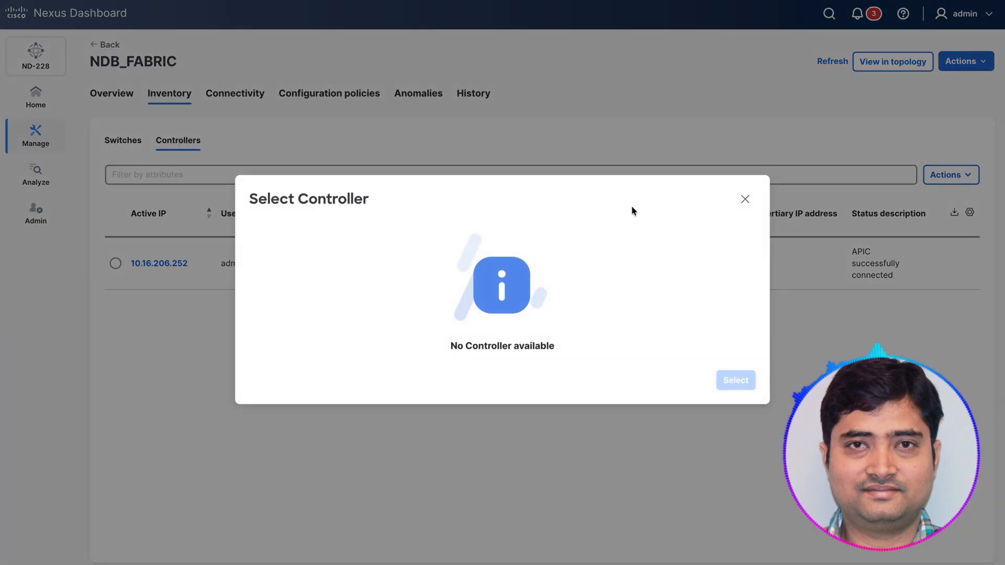
{"action": "left_click", "coordinate": [744, 199]}
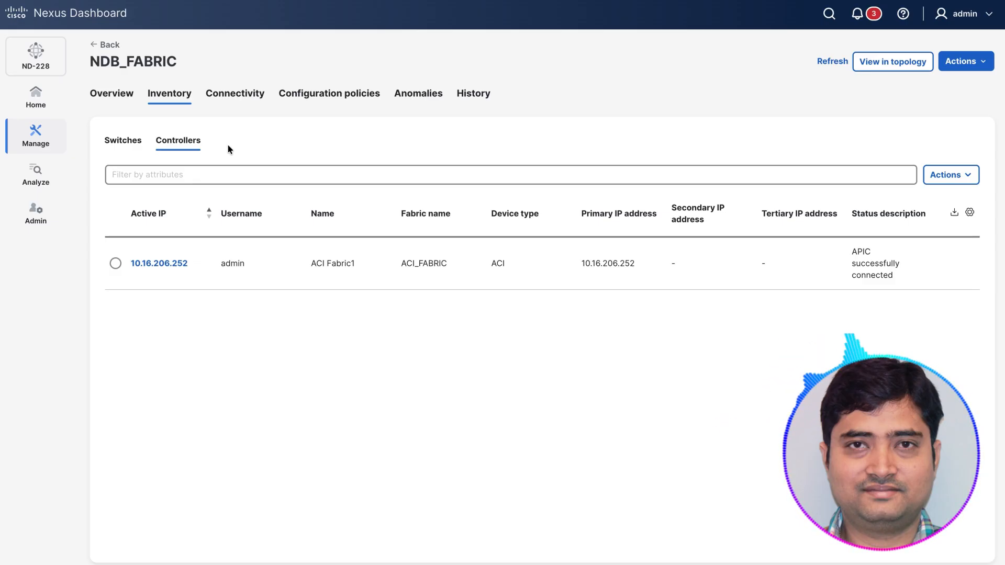
Step: Examine the NDB_FABRIC switch inventory, including IP address, model, sync status, serial number, mode, software version and uptime
{"action": "left_click", "coordinate": [115, 142]}
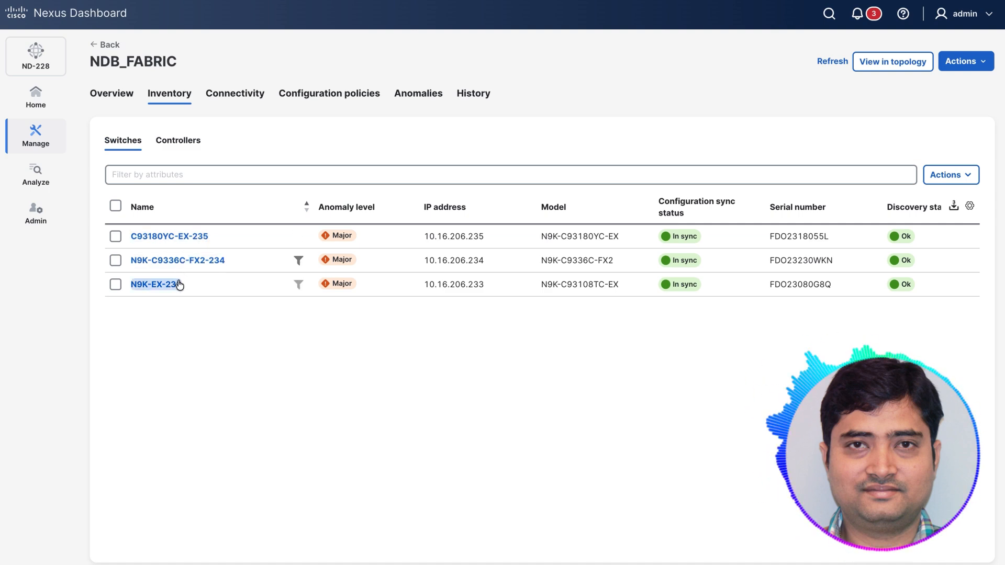
{"action": "scroll", "coordinate": [253, 278], "scroll_direction": "right", "scroll_amount": 2}
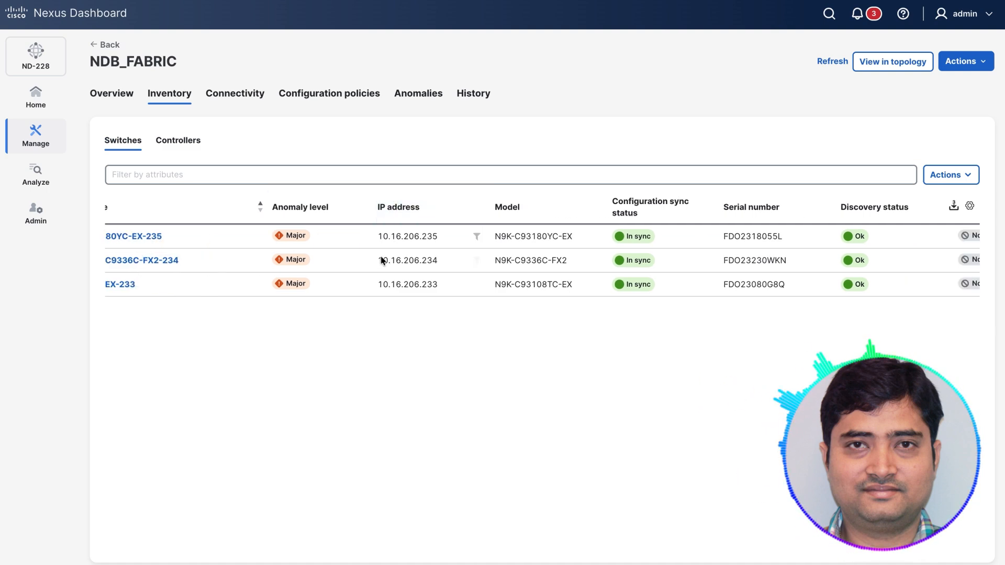
{"action": "scroll", "coordinate": [523, 261], "scroll_direction": "right", "scroll_amount": 2}
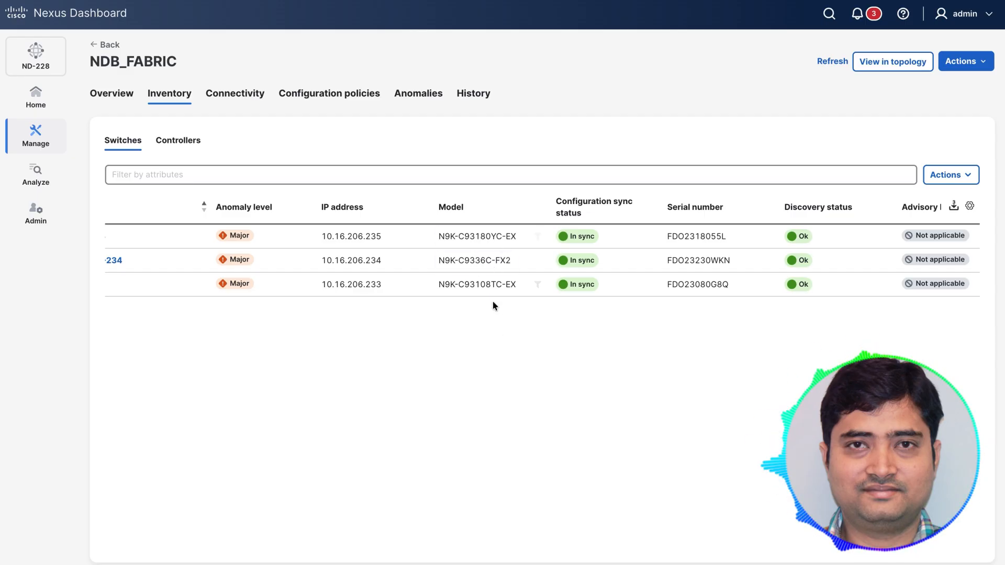
{"action": "scroll", "coordinate": [617, 256], "scroll_direction": "right", "scroll_amount": 3}
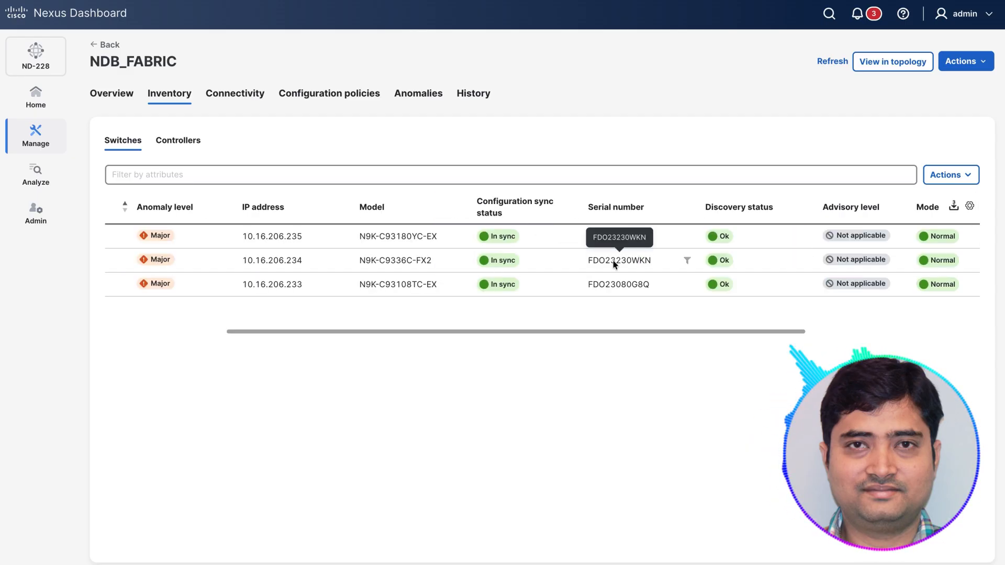
{"action": "scroll", "coordinate": [757, 246], "scroll_direction": "right", "scroll_amount": 3}
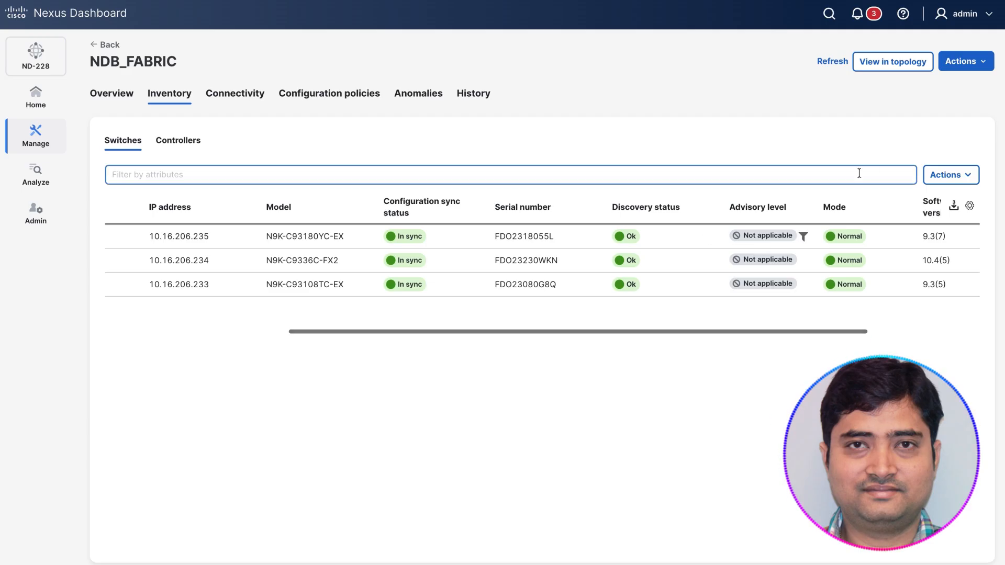
{"action": "scroll", "coordinate": [859, 314], "scroll_direction": "right", "scroll_amount": 5}
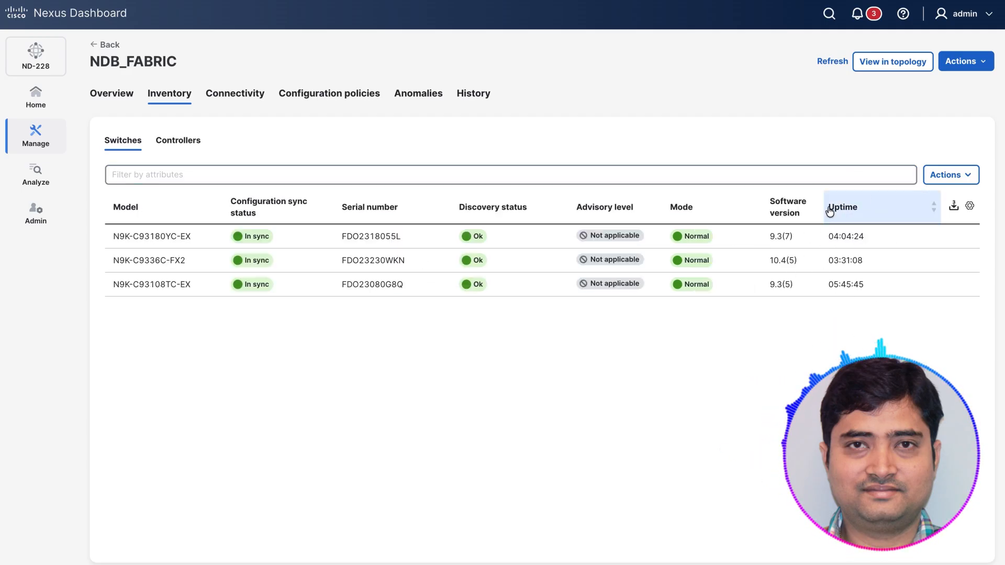
{"action": "scroll", "coordinate": [682, 278], "scroll_direction": "left", "scroll_amount": 8}
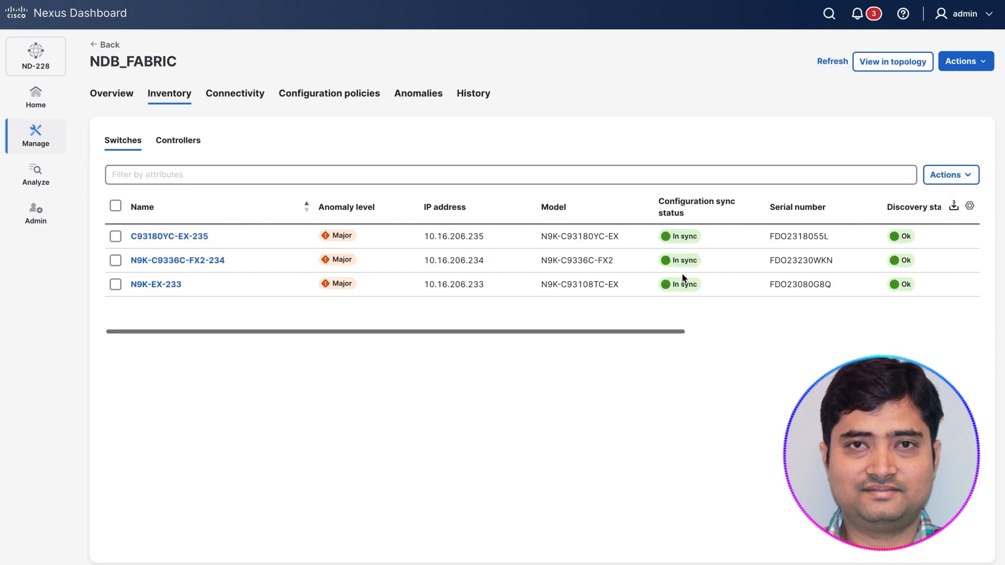
{"action": "mouse_move", "coordinate": [683, 274]}
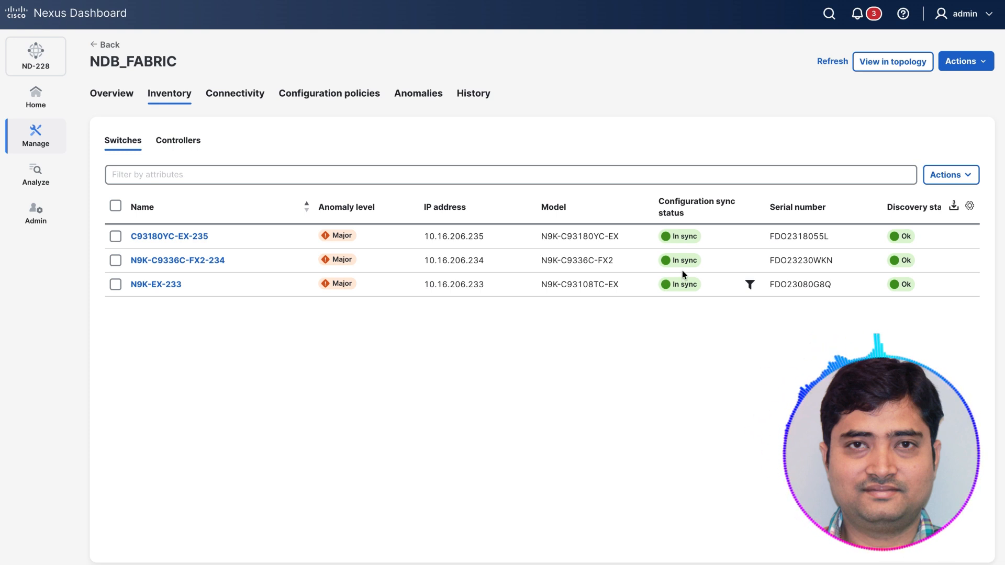
Step: View NDB_FABRIC in the topology, and return to the fabric's overview
{"action": "left_click", "coordinate": [886, 61]}
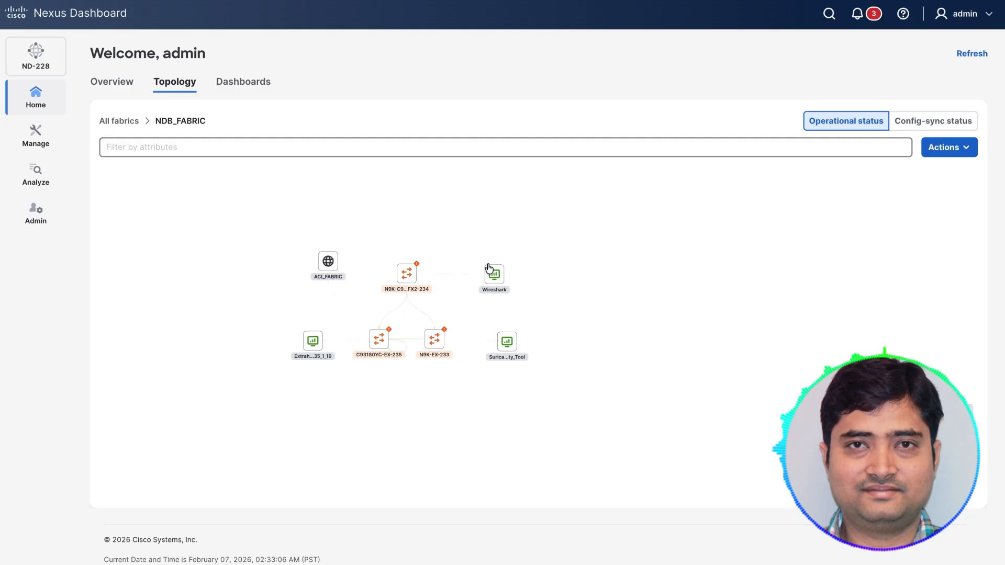
{"action": "mouse_move", "coordinate": [36, 135]}
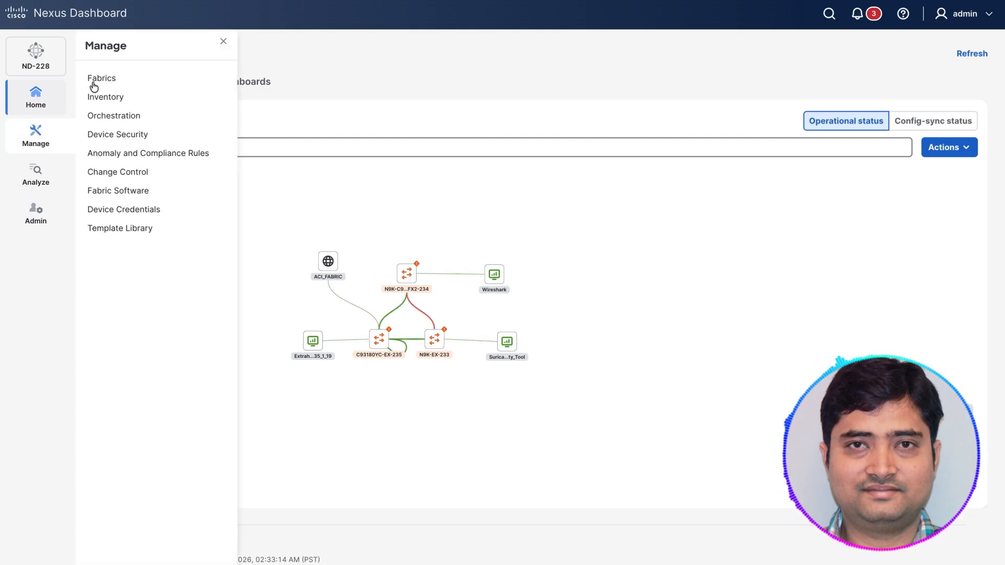
{"action": "left_click", "coordinate": [102, 80]}
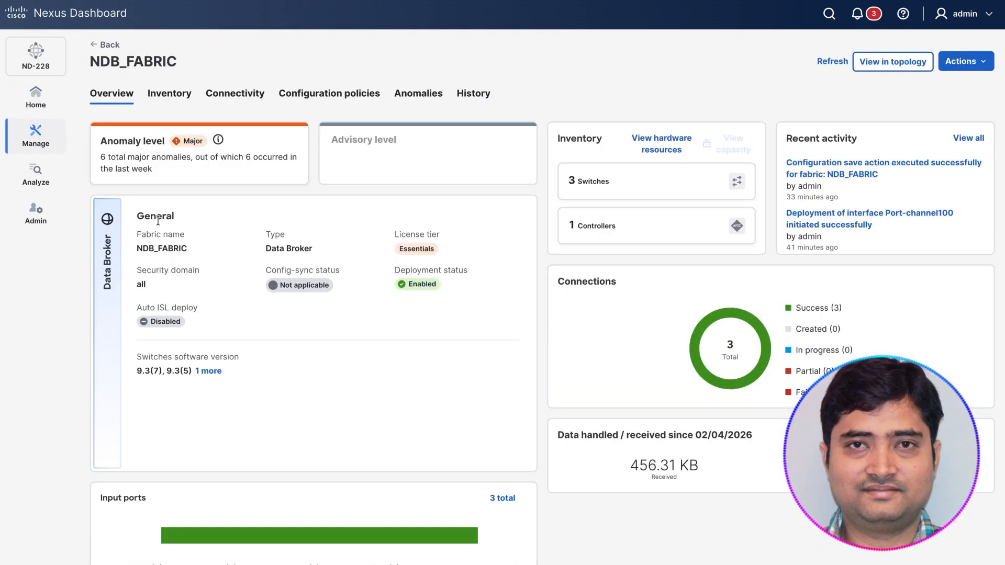
Step: Start adding an input port in NDB_FABRIC's connectivity settings, with C93180YC-EX-235 as the device
{"action": "left_click", "coordinate": [233, 96]}
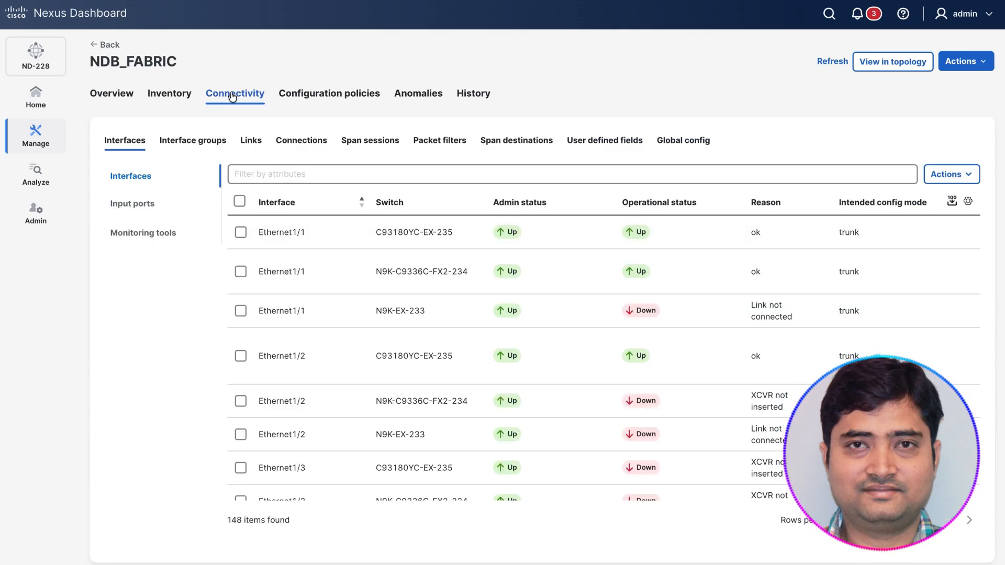
{"action": "left_click", "coordinate": [951, 175]}
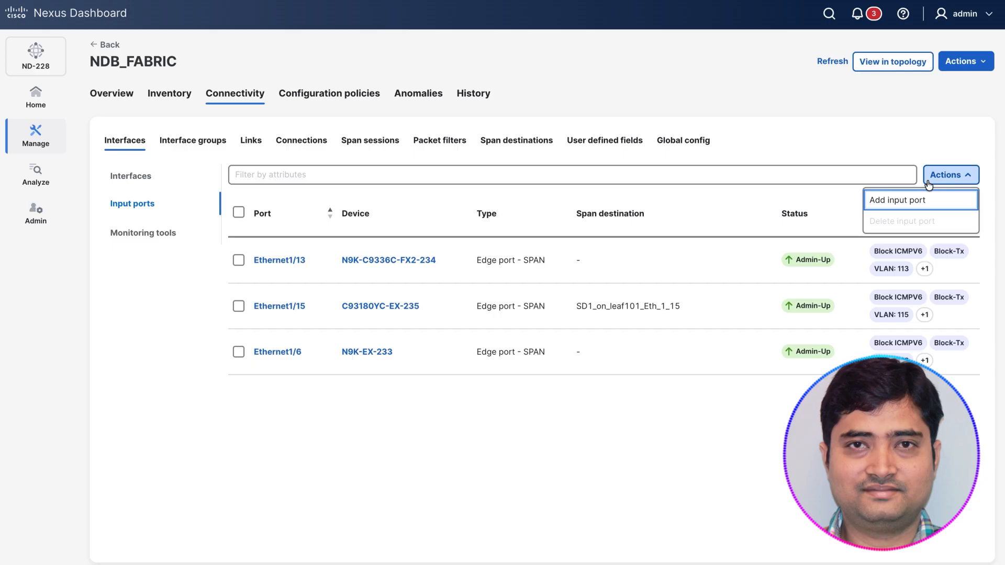
{"action": "left_click", "coordinate": [887, 200]}
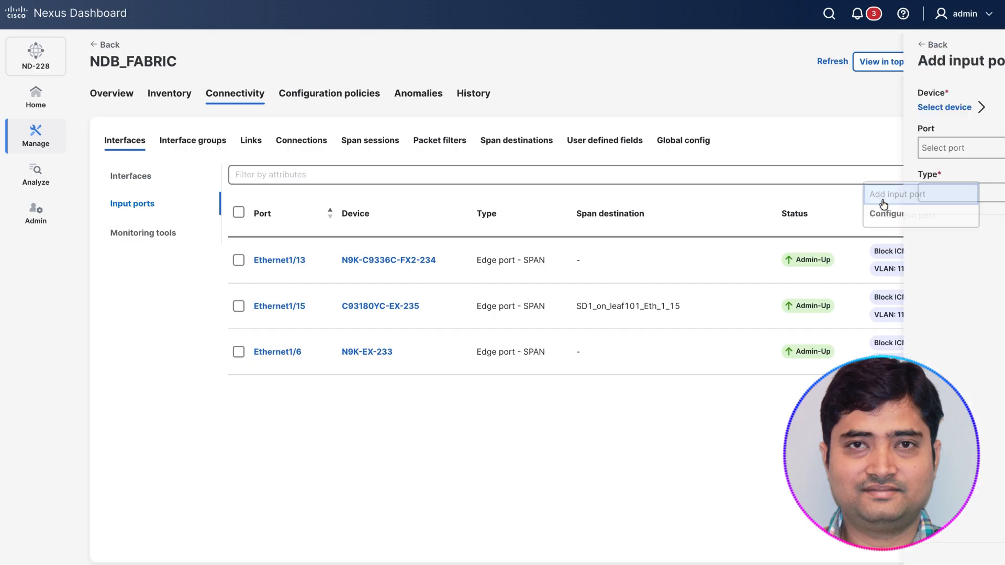
{"action": "left_click", "coordinate": [114, 108]}
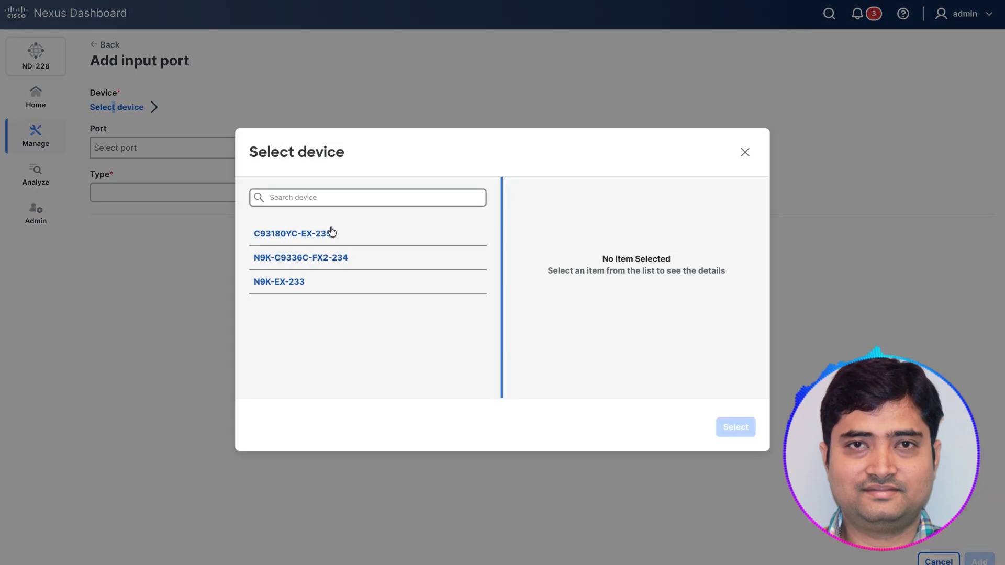
{"action": "left_click", "coordinate": [354, 235]}
{"action": "left_click", "coordinate": [738, 429]}
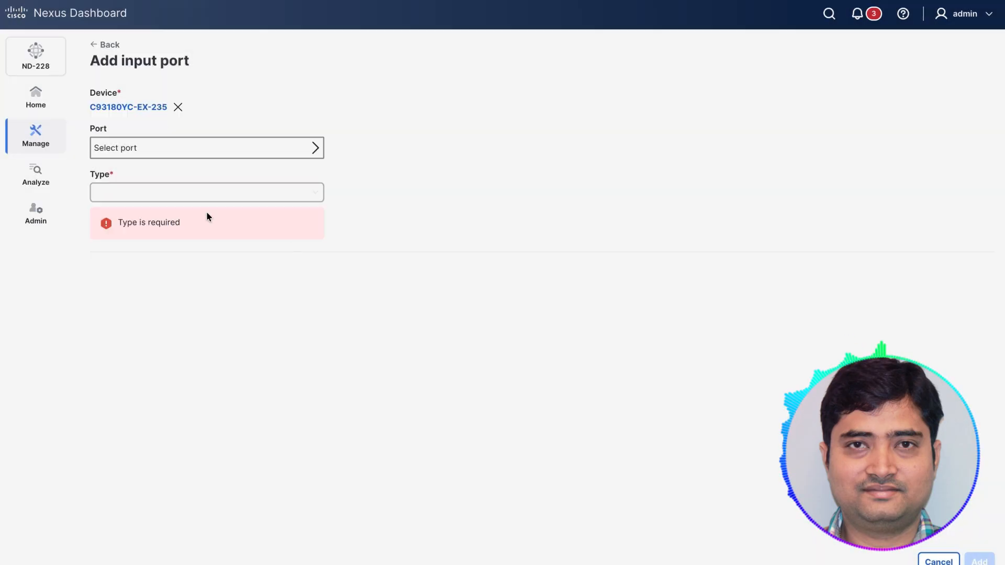
Step: Assign port Ethernet1/5 to the input port and set its type to Edge port - SPAN
{"action": "left_click", "coordinate": [206, 148]}
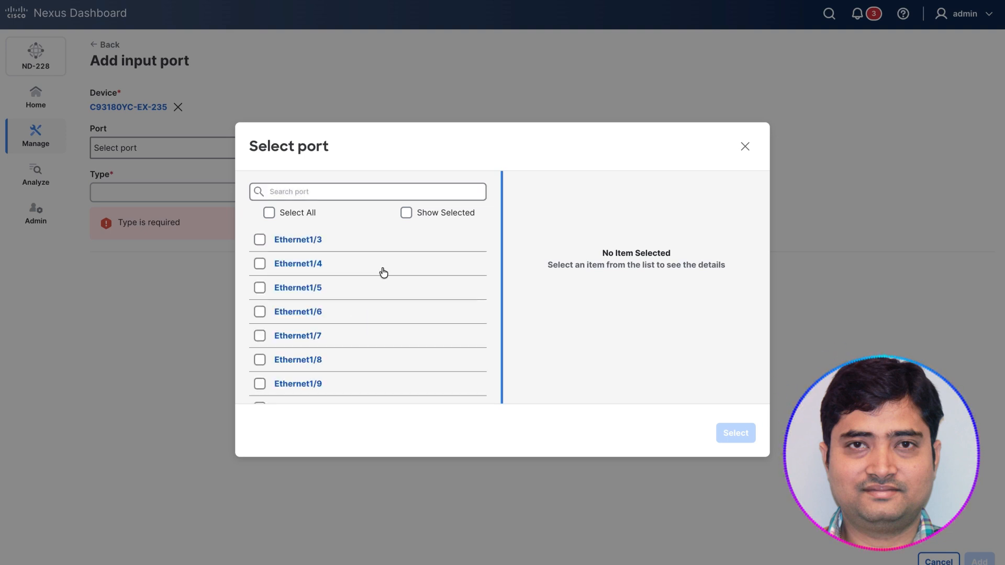
{"action": "left_click", "coordinate": [260, 288]}
{"action": "key", "text": "Return"}
{"action": "left_click", "coordinate": [249, 198]}
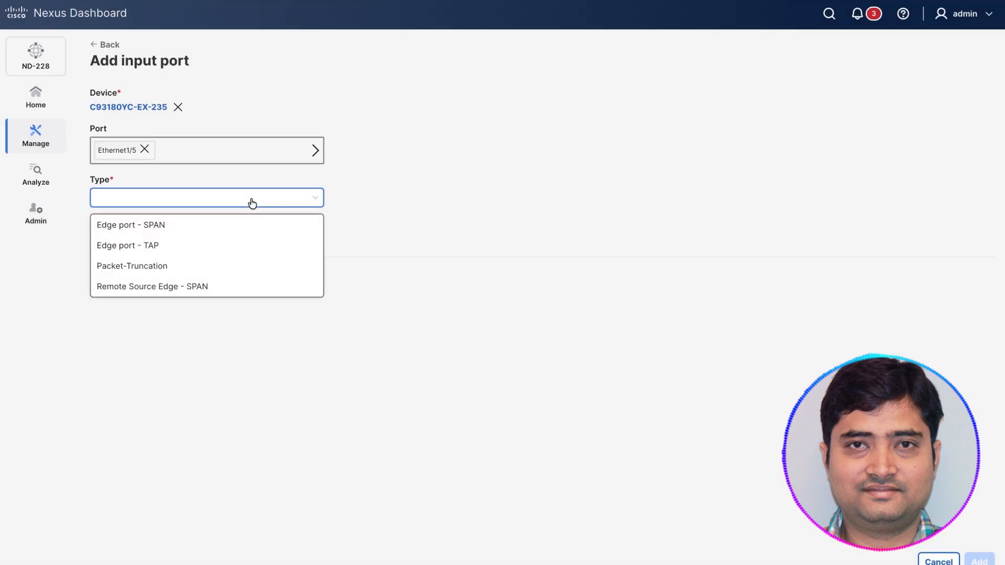
{"action": "left_click", "coordinate": [131, 225]}
Step: Fill in the port description "test" and VLAN ID 101, and cancel adding the input port
{"action": "left_click", "coordinate": [226, 254]}
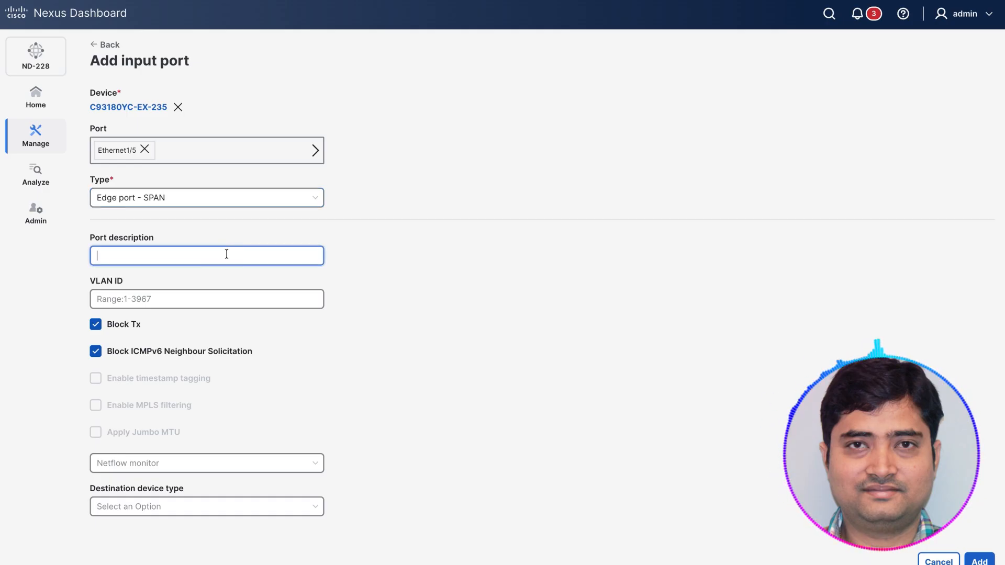
{"action": "type", "text": "test"}
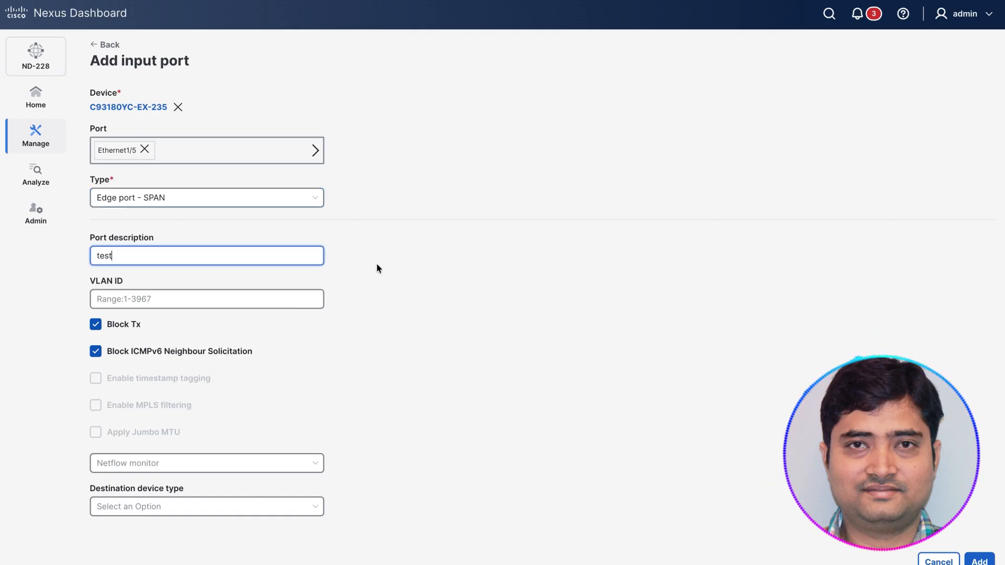
{"action": "left_click", "coordinate": [230, 299]}
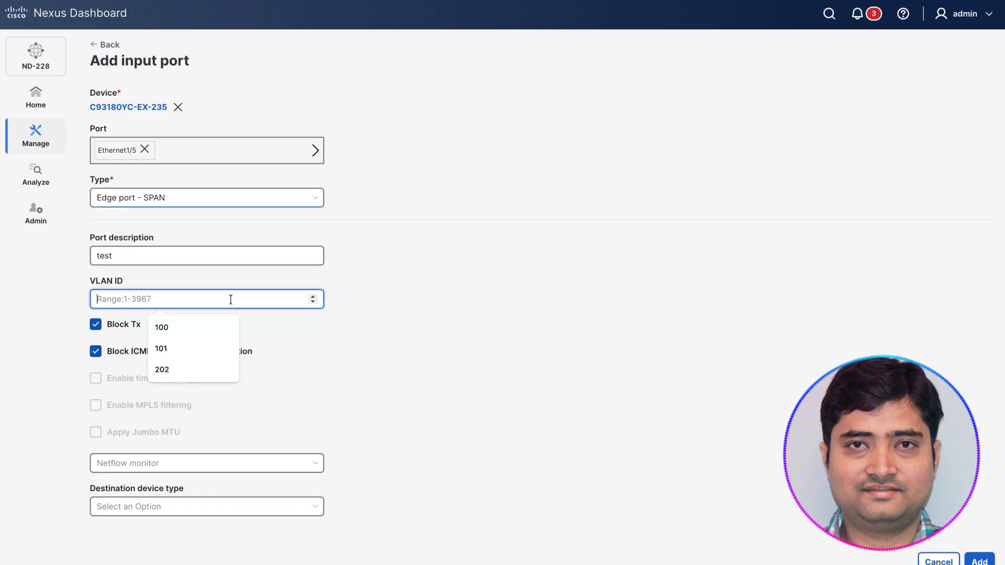
{"action": "left_click", "coordinate": [180, 345]}
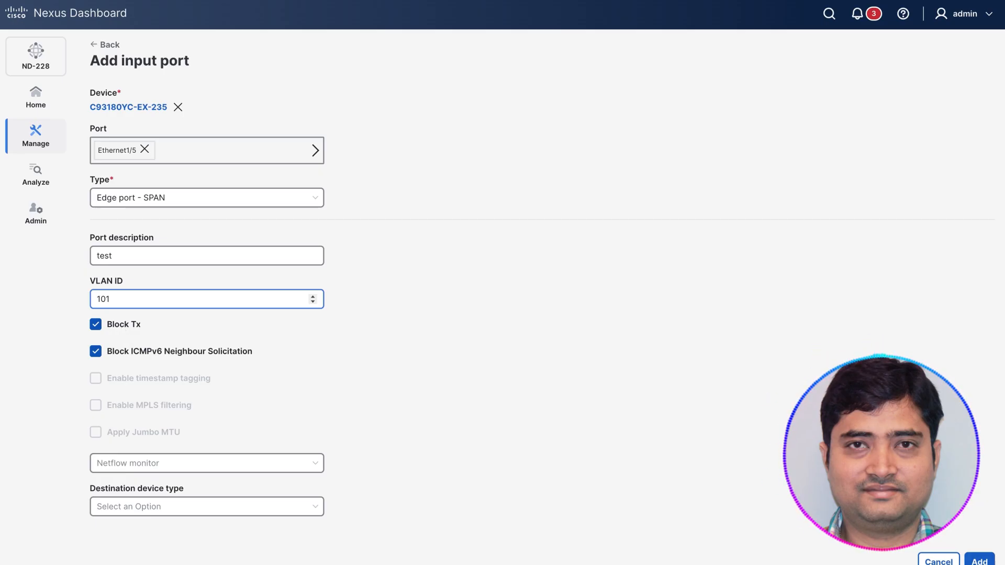
{"action": "left_click", "coordinate": [938, 560]}
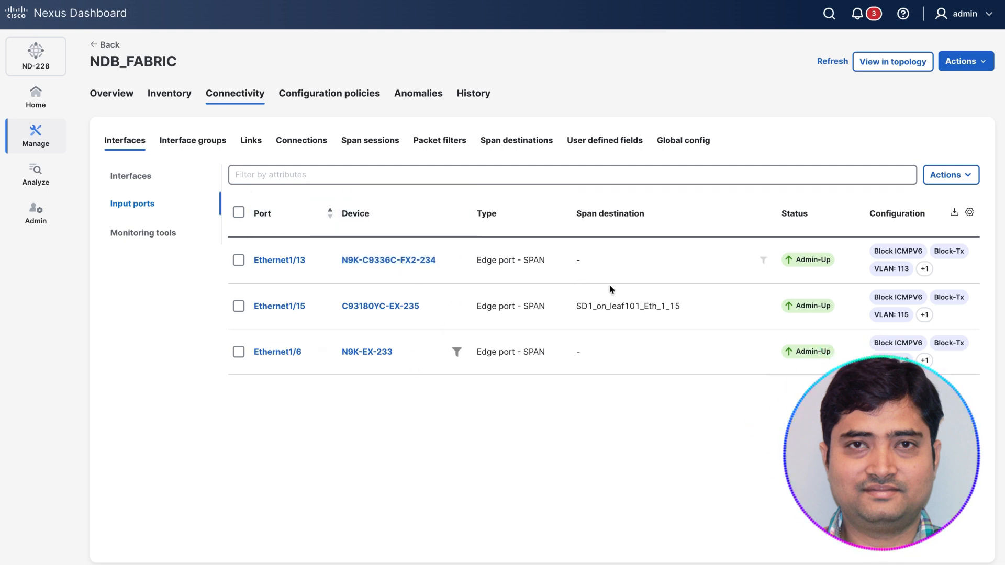
Step: Examine the configured input ports, including their configuration, description, usage and status description
{"action": "scroll", "coordinate": [610, 289], "scroll_direction": "right", "scroll_amount": 3}
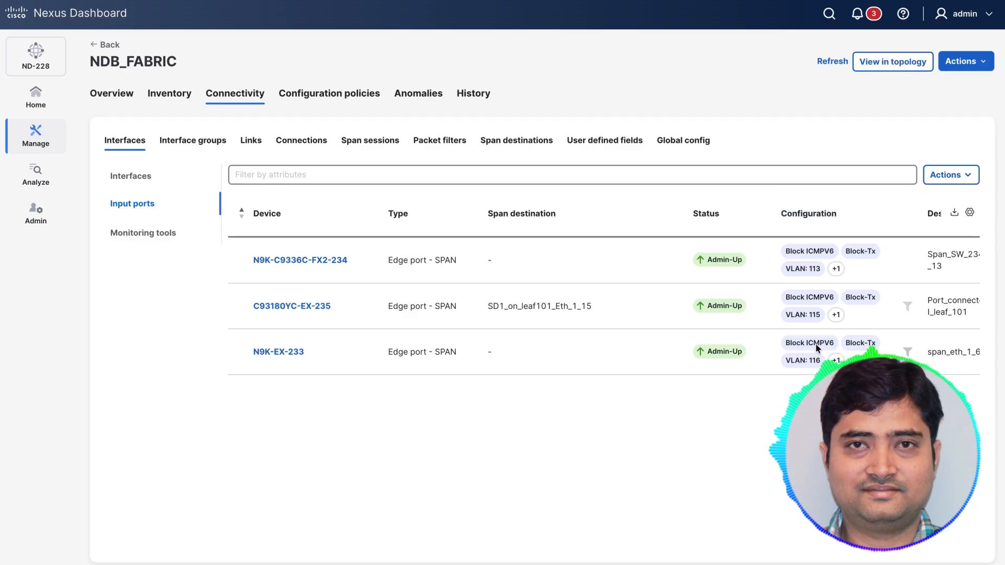
{"action": "scroll", "coordinate": [903, 335], "scroll_direction": "right", "scroll_amount": 4}
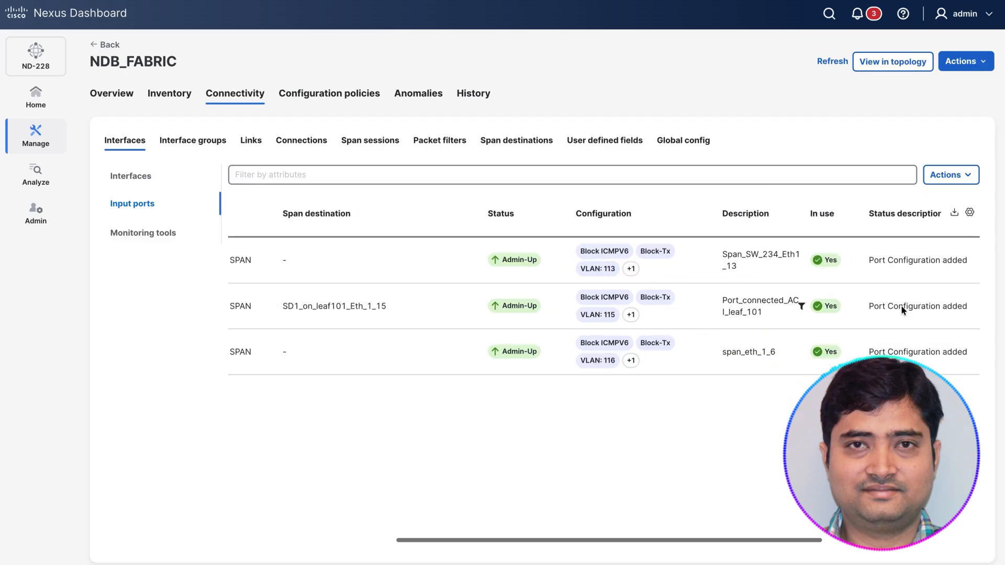
{"action": "scroll", "coordinate": [901, 310], "scroll_direction": "right", "scroll_amount": 2}
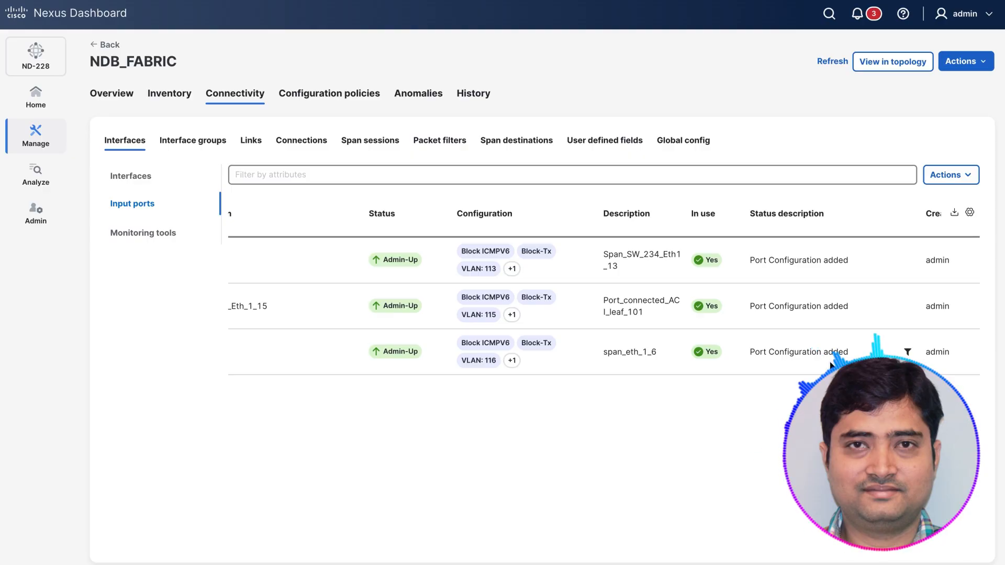
{"action": "scroll", "coordinate": [729, 285], "scroll_direction": "left", "scroll_amount": 6}
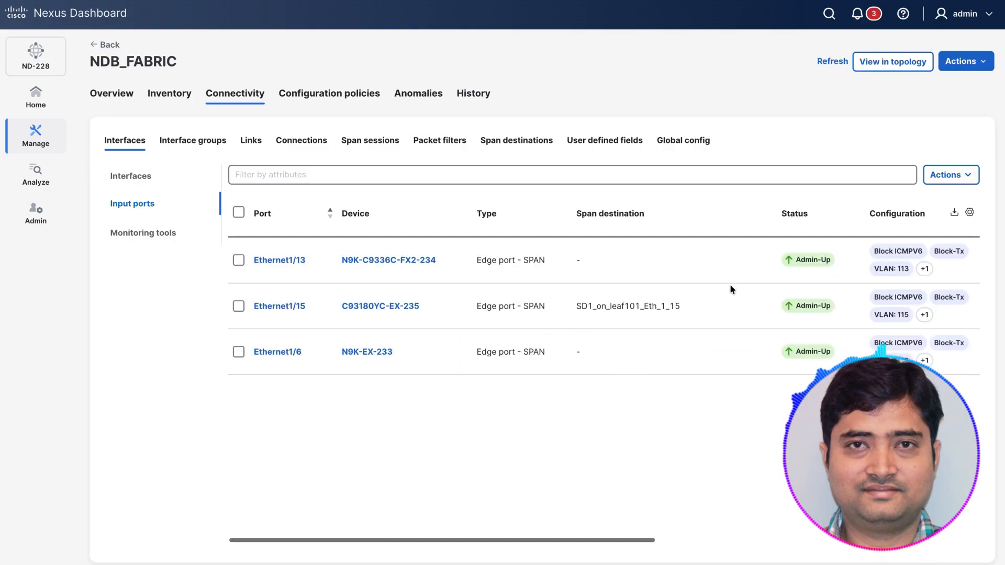
Step: Start adding a monitoring tool named M1, with N9K-EX-233 as the device
{"action": "left_click", "coordinate": [137, 234]}
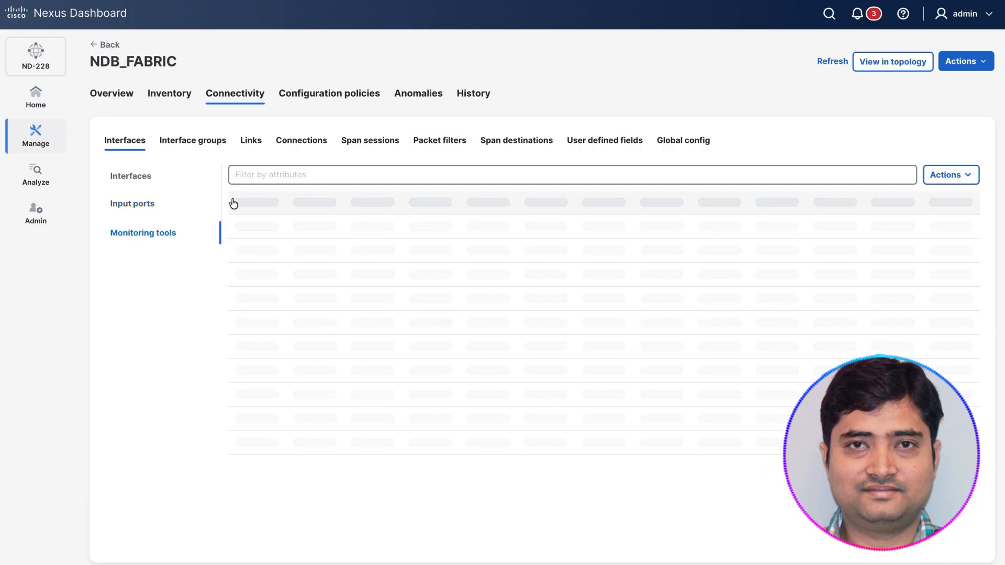
{"action": "left_click", "coordinate": [950, 174]}
{"action": "left_click", "coordinate": [897, 195]}
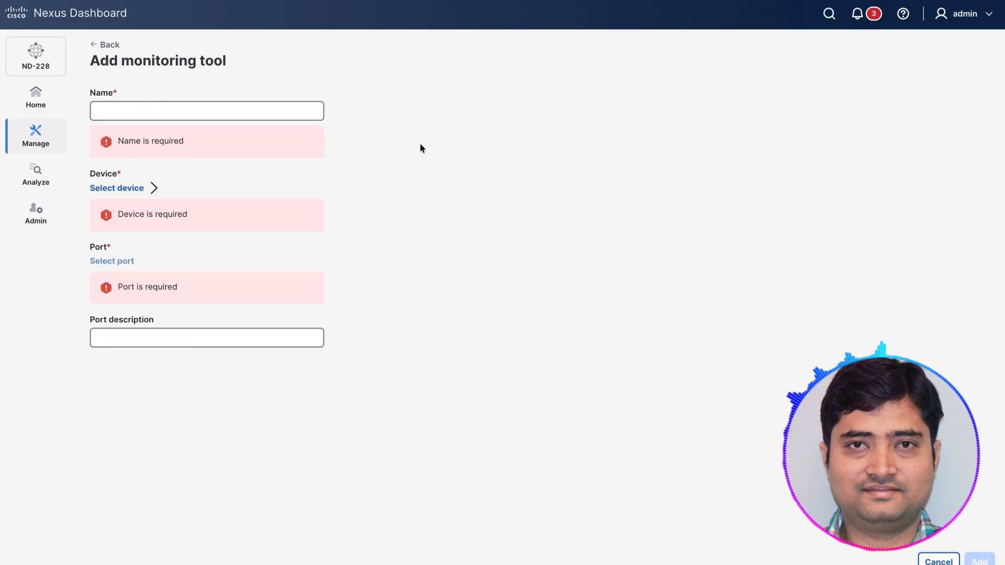
{"action": "left_click", "coordinate": [170, 107]}
{"action": "type", "text": "M1"}
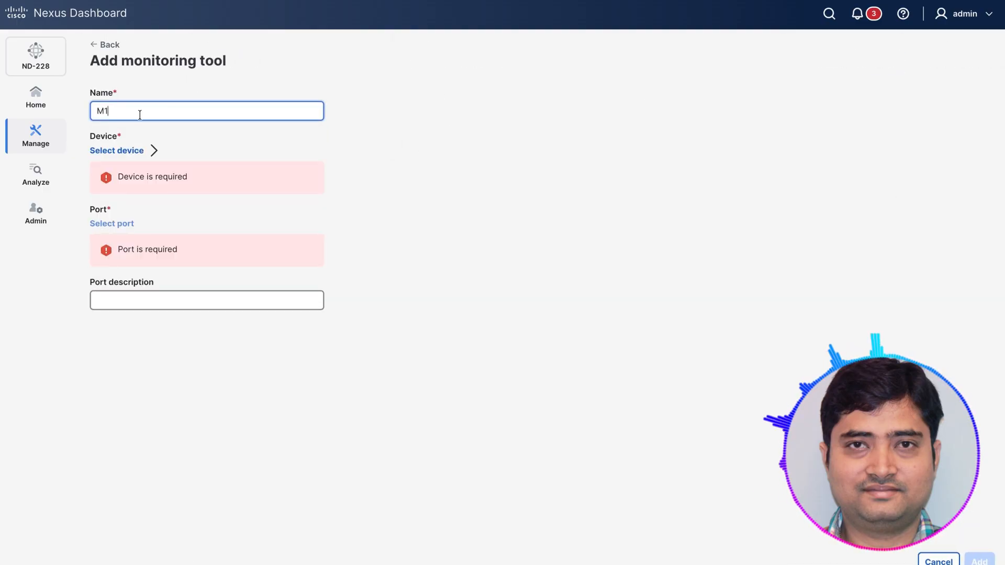
{"action": "left_click", "coordinate": [131, 150]}
{"action": "left_click", "coordinate": [337, 285]}
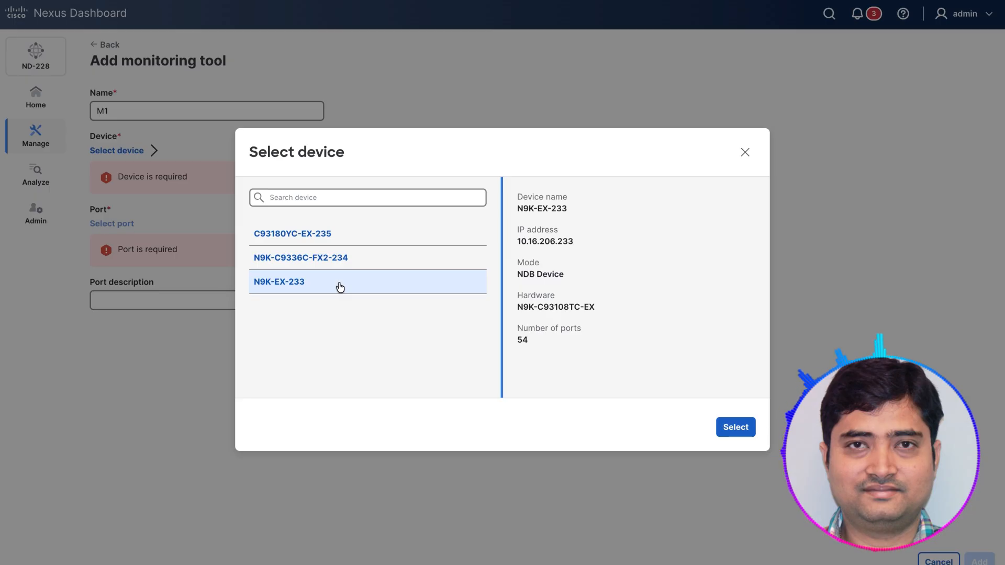
{"action": "double_click", "coordinate": [341, 287]}
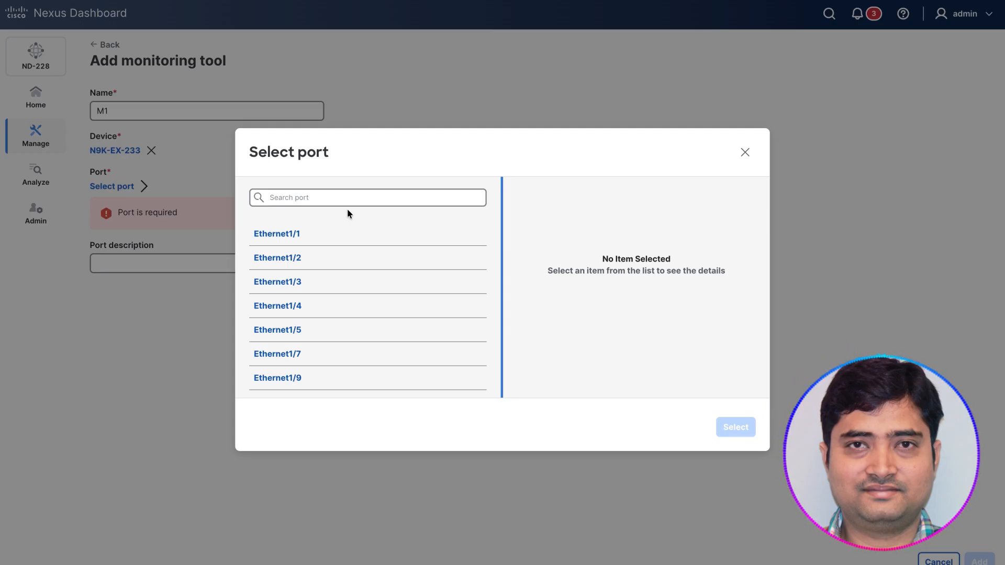
Step: Assign port Ethernet1/4 to the monitoring tool and enter the port description "Tool1"
{"action": "left_click", "coordinate": [277, 305]}
{"action": "left_click", "coordinate": [735, 427]}
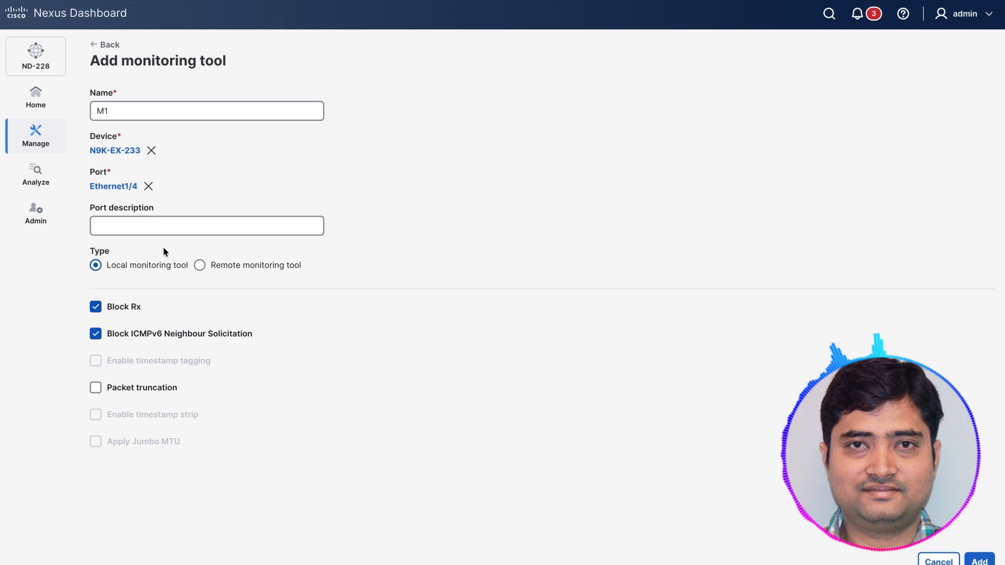
{"action": "left_click", "coordinate": [187, 227]}
{"action": "type", "text": "Tool1"}
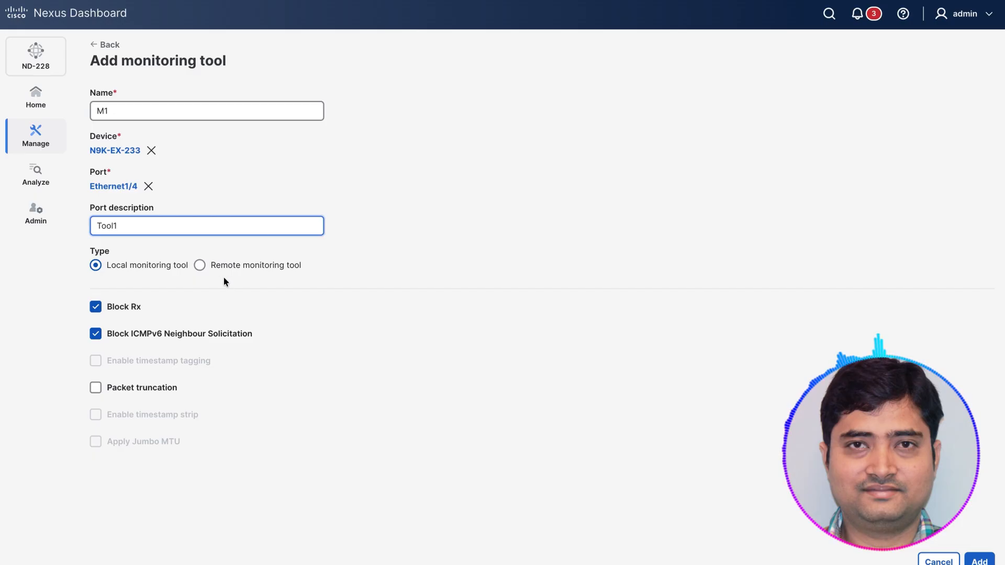
Step: Check the fields required for a remote monitoring tool, switch back to the local type, and cancel adding the tool
{"action": "left_click", "coordinate": [200, 265]}
{"action": "scroll", "coordinate": [407, 343], "scroll_direction": "down", "scroll_amount": 1}
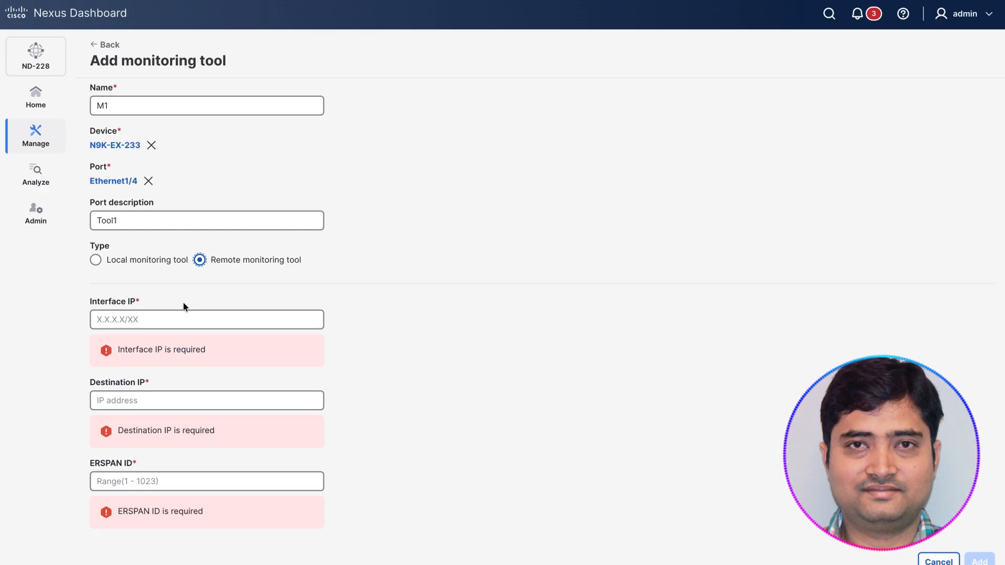
{"action": "left_click", "coordinate": [120, 260]}
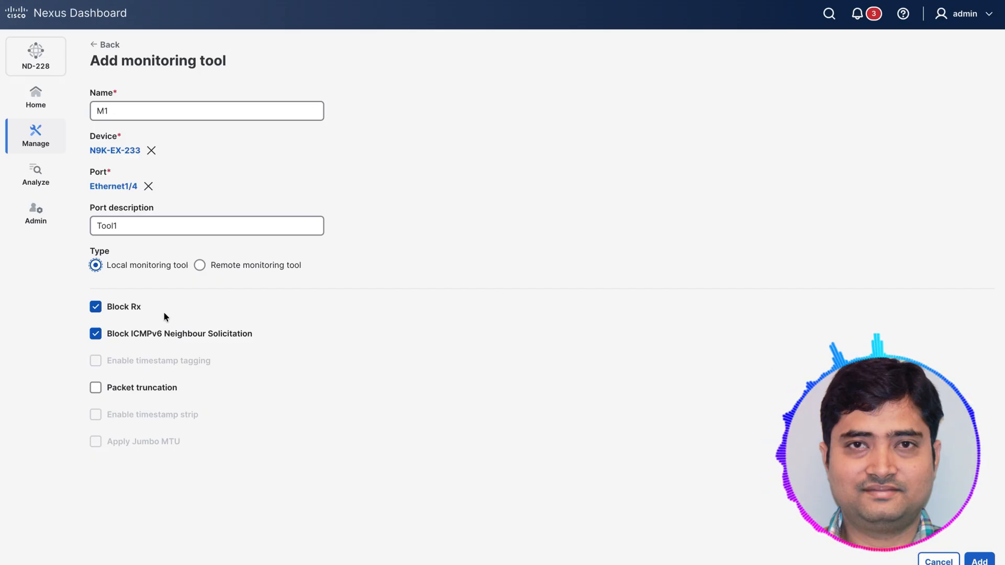
{"action": "left_click", "coordinate": [938, 560]}
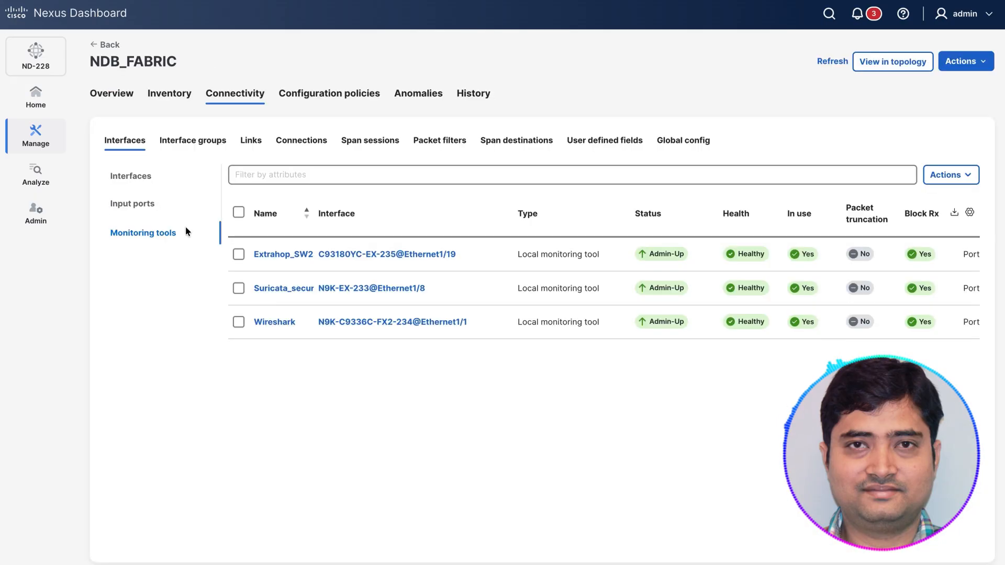
Step: Check the interfaces of the configured monitoring tools, and widen the Name column to show the full tool names
{"action": "triple_click", "coordinate": [420, 254]}
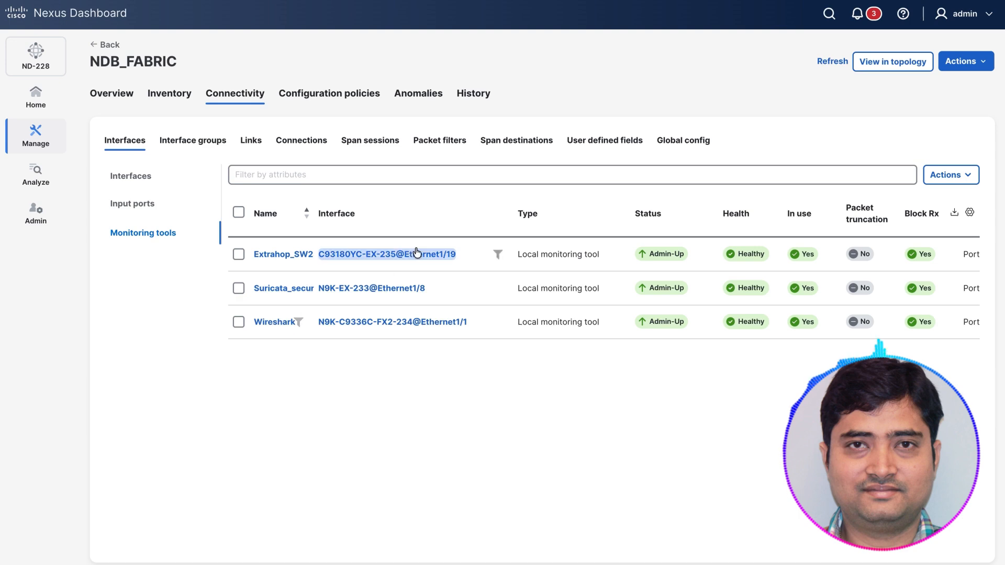
{"action": "triple_click", "coordinate": [415, 322]}
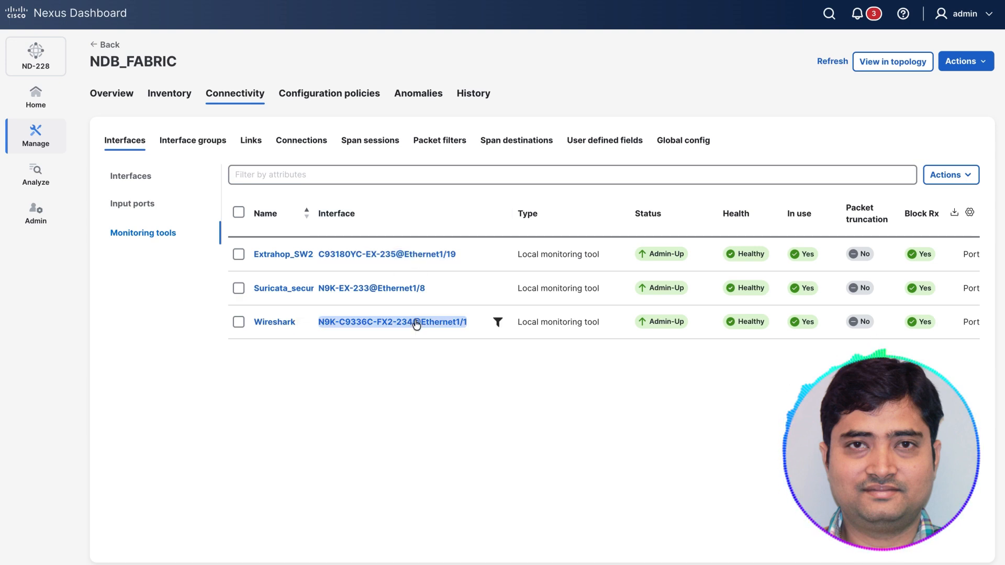
{"action": "left_click", "coordinate": [548, 226]}
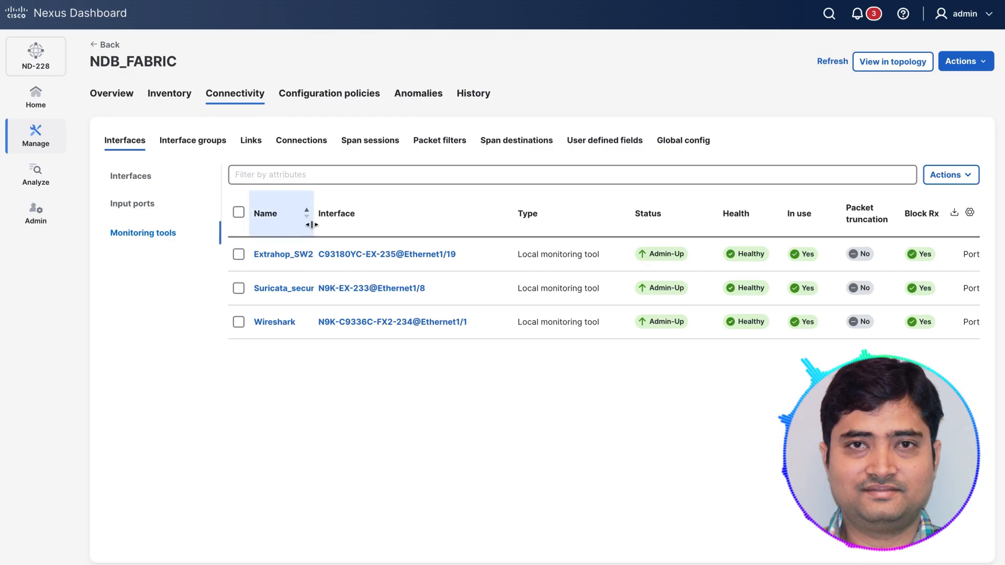
{"action": "left_click_drag", "start_coordinate": [312, 224], "coordinate": [344, 224]}
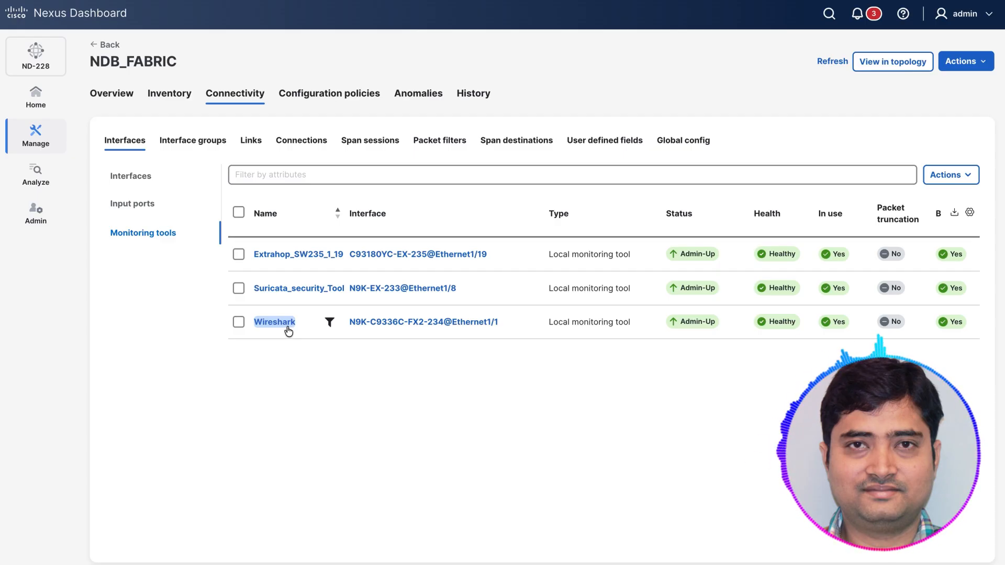
Step: View the interface groups page, and open the creation of a new interface from the fabric's interfaces list
{"action": "left_click", "coordinate": [208, 149]}
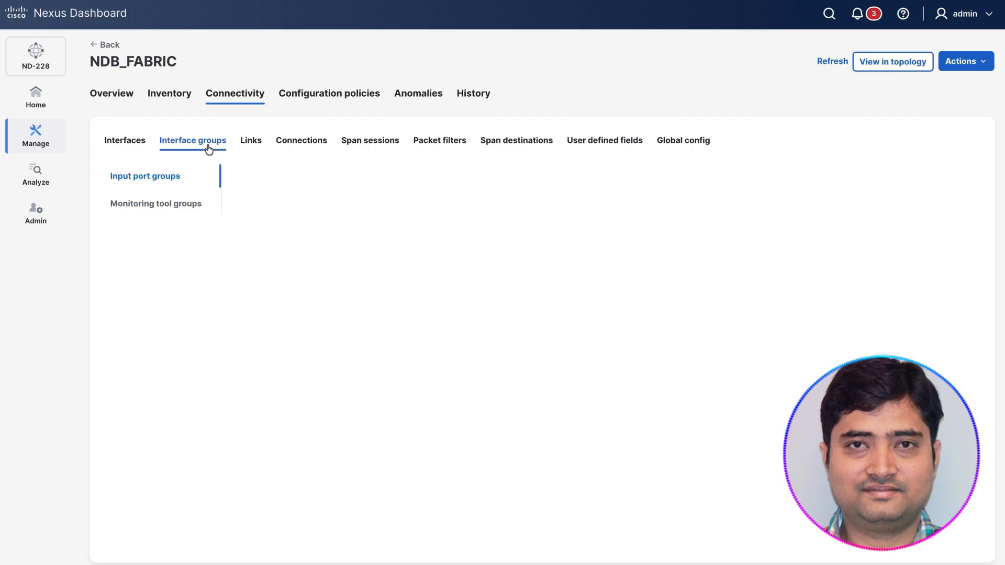
{"action": "left_click", "coordinate": [136, 148]}
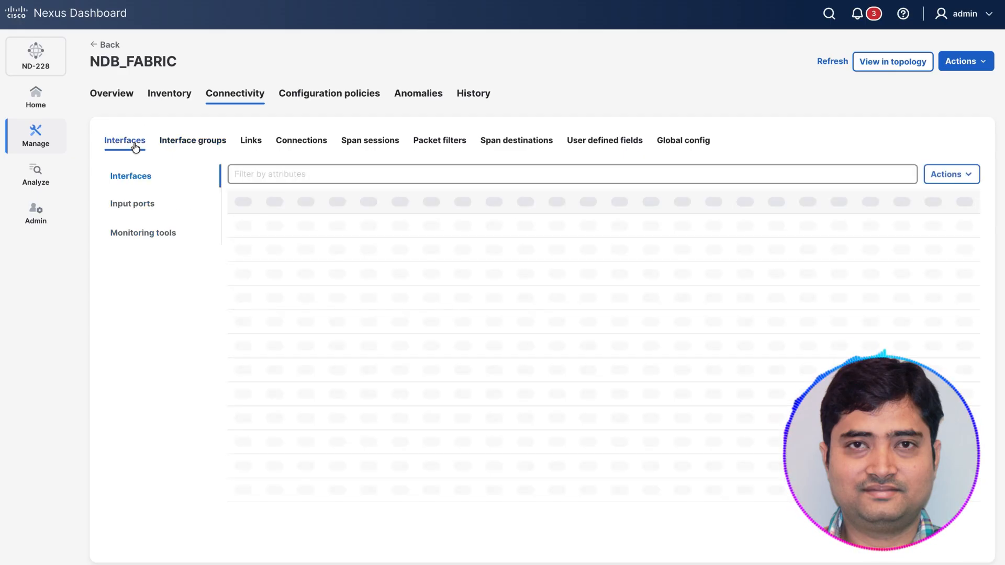
{"action": "left_click", "coordinate": [131, 178]}
{"action": "left_click", "coordinate": [956, 176]}
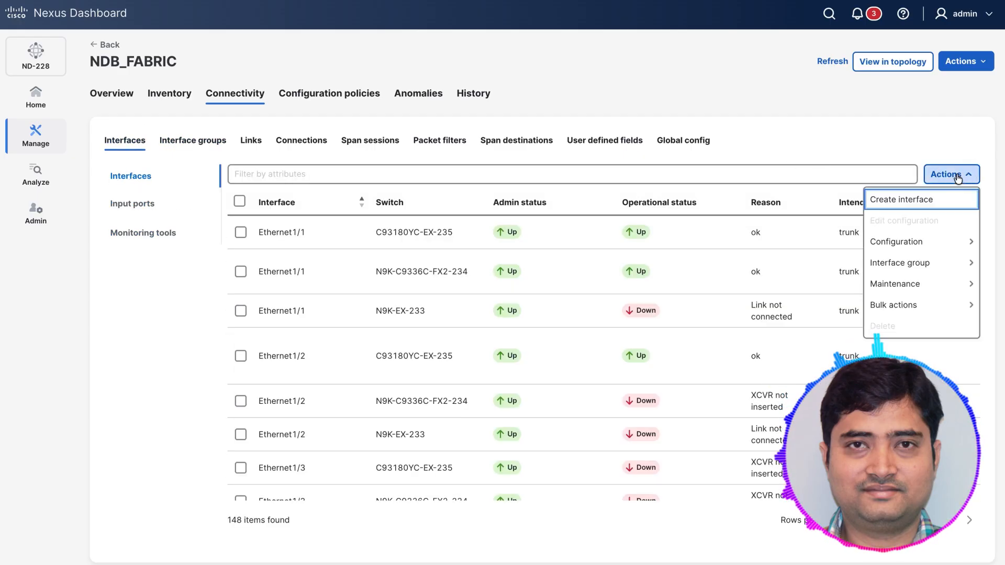
{"action": "mouse_move", "coordinate": [894, 269]}
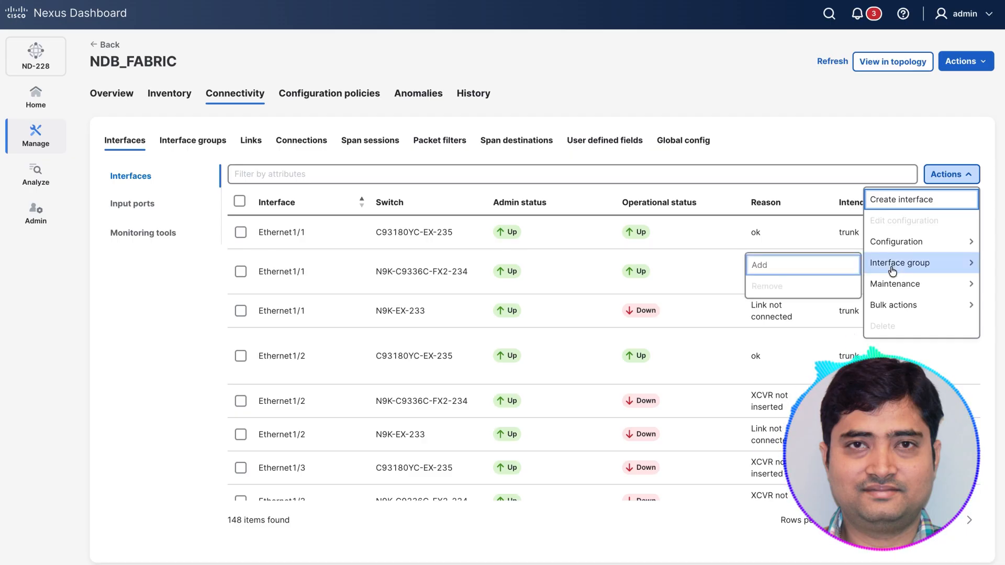
{"action": "left_click", "coordinate": [901, 199]}
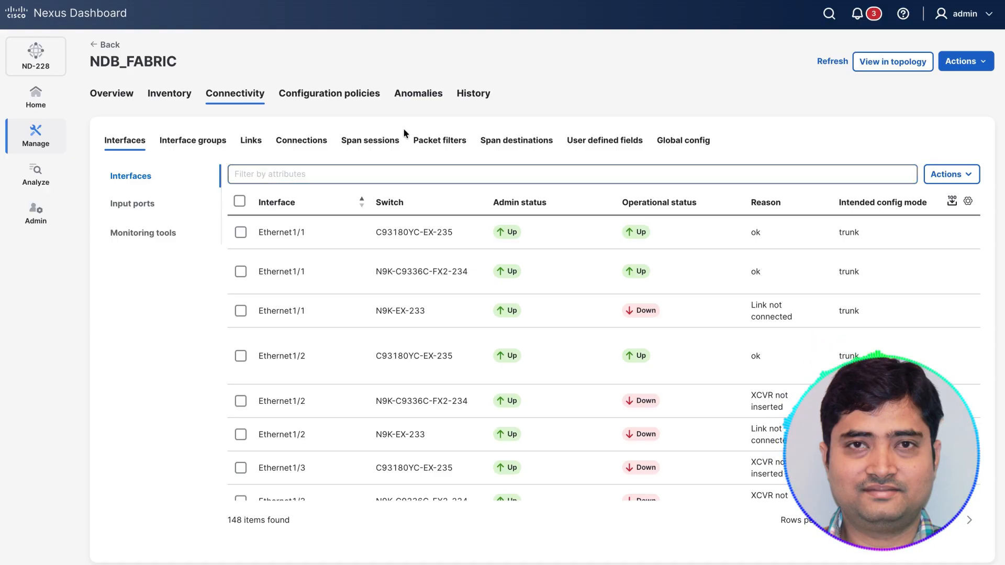
Step: View the packet filters defined in NDB_FABRIC
{"action": "left_click", "coordinate": [453, 141]}
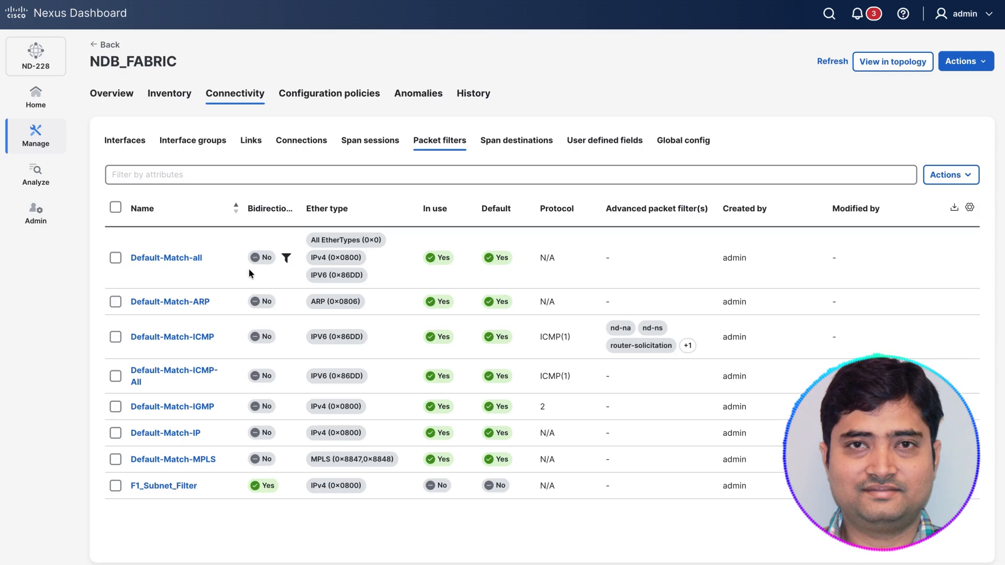
Step: Start a new packet filter named my_filter for NDB_FABRIC and make it bidirectional
{"action": "left_click", "coordinate": [950, 175]}
{"action": "left_click", "coordinate": [909, 197]}
{"action": "left_click", "coordinate": [193, 112]}
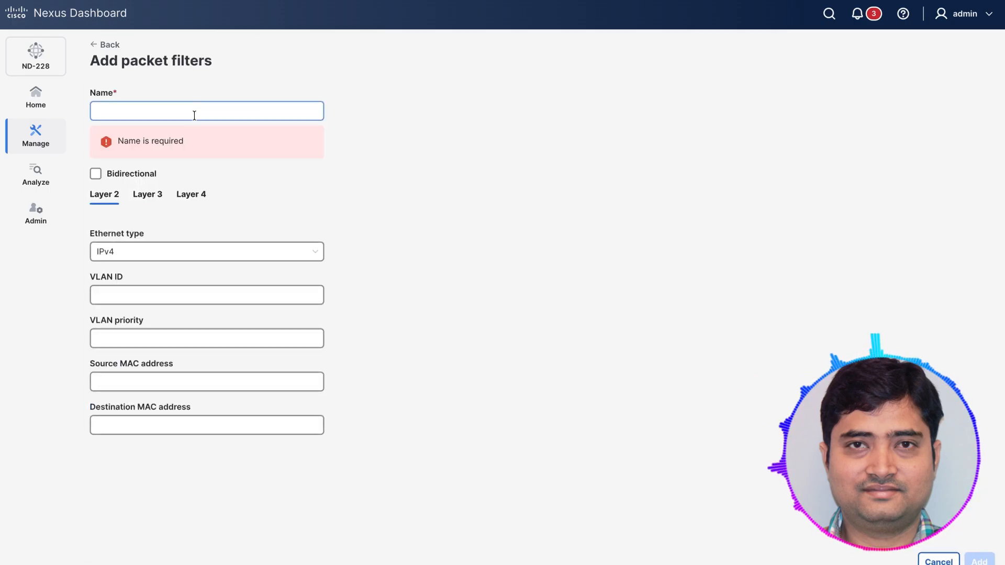
{"action": "type", "text": "my_filter"}
{"action": "left_click", "coordinate": [96, 136]}
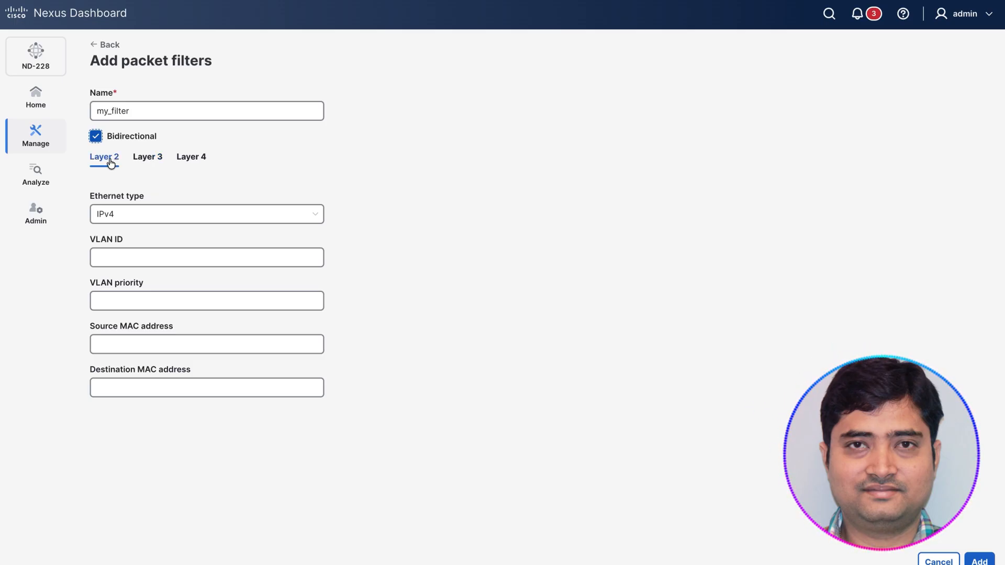
Step: Review the Layer 2, Layer 3 and Layer 4 matching fields of the new packet filter, and leave without adding it
{"action": "left_click", "coordinate": [173, 344]}
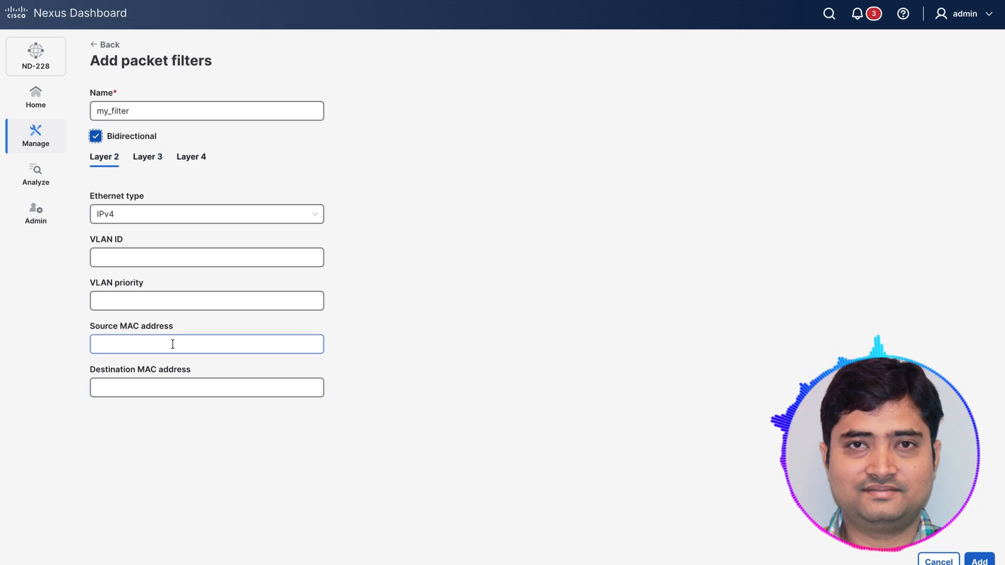
{"action": "left_click", "coordinate": [148, 161]}
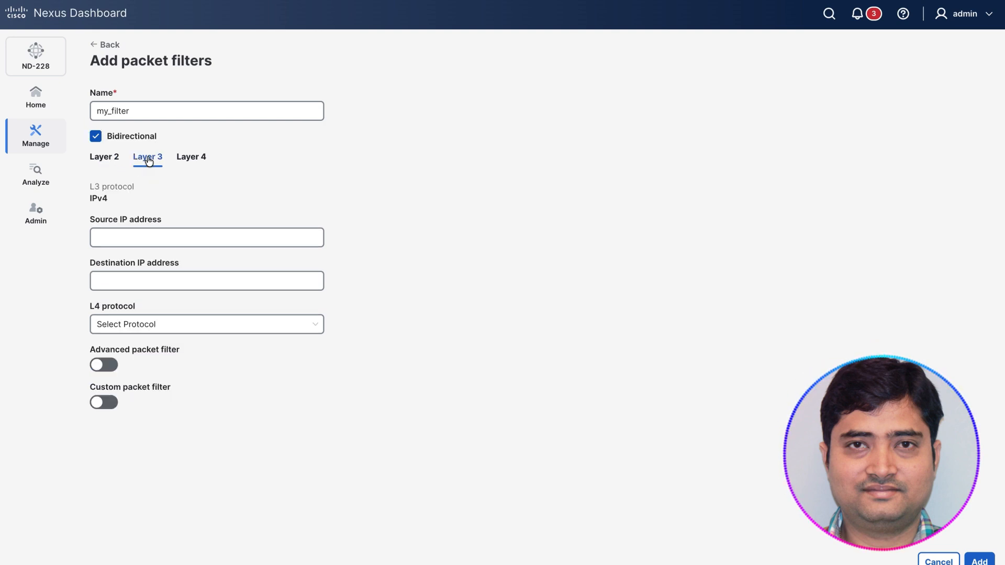
{"action": "left_click", "coordinate": [192, 161]}
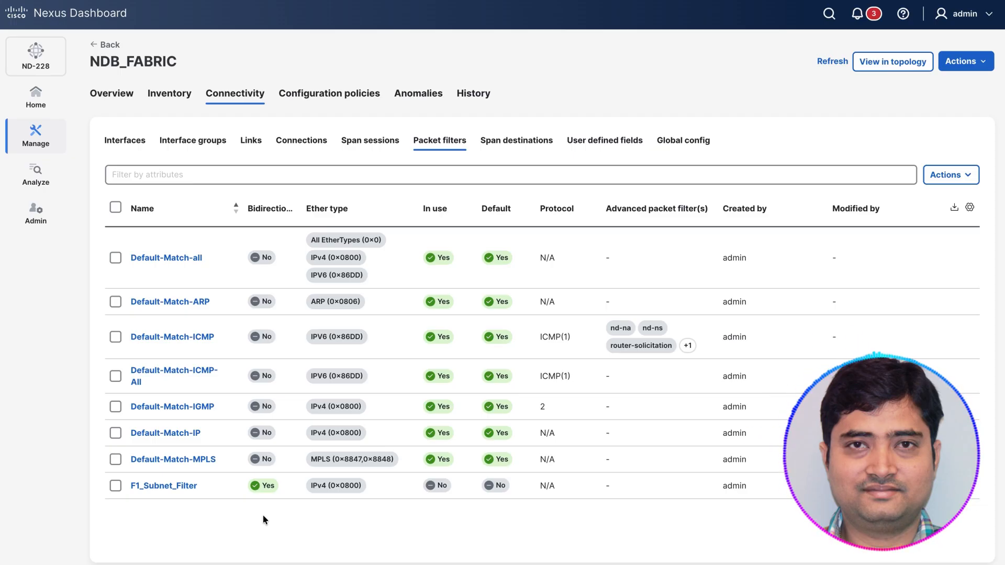
Step: View the fabric's user connections and default connections, and return to the user connections
{"action": "left_click", "coordinate": [301, 140]}
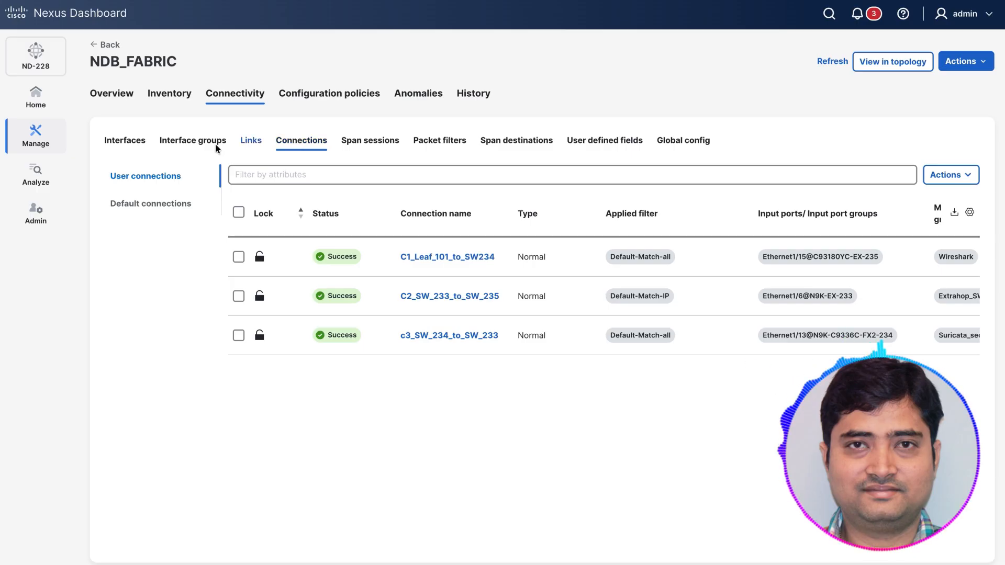
{"action": "left_click", "coordinate": [157, 205]}
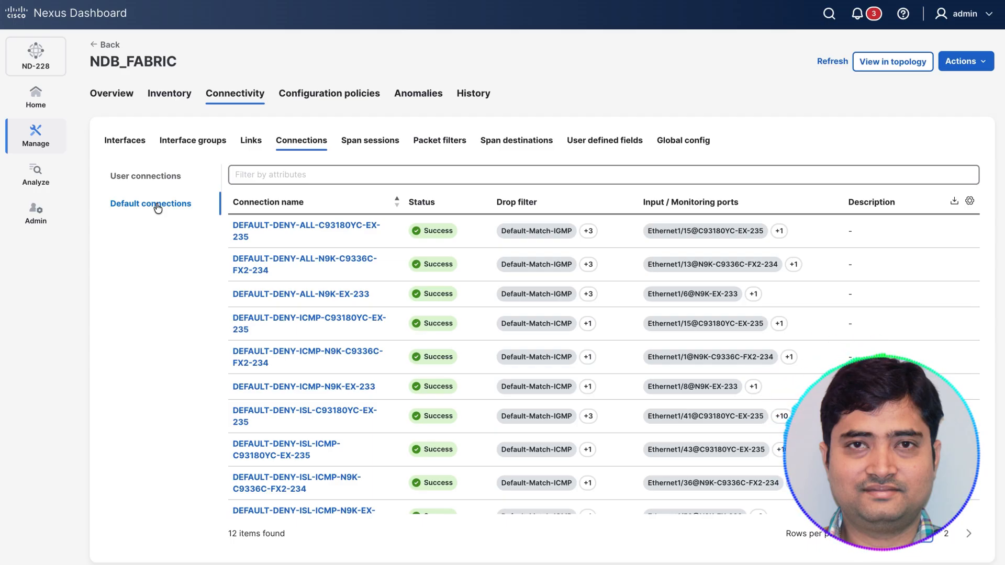
{"action": "left_click", "coordinate": [146, 176]}
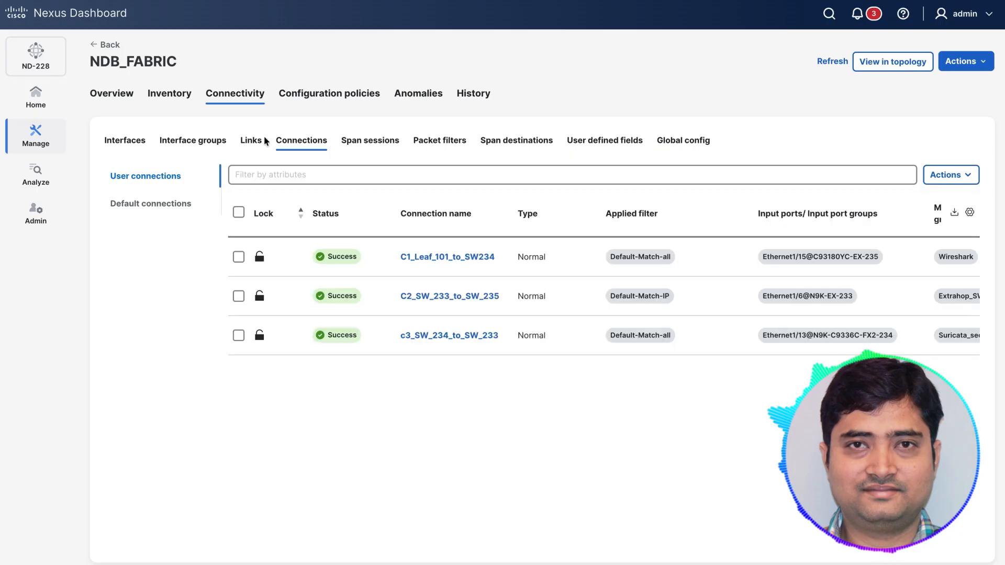
Step: Start a new connection named C1 with the description C1
{"action": "left_click", "coordinate": [936, 175]}
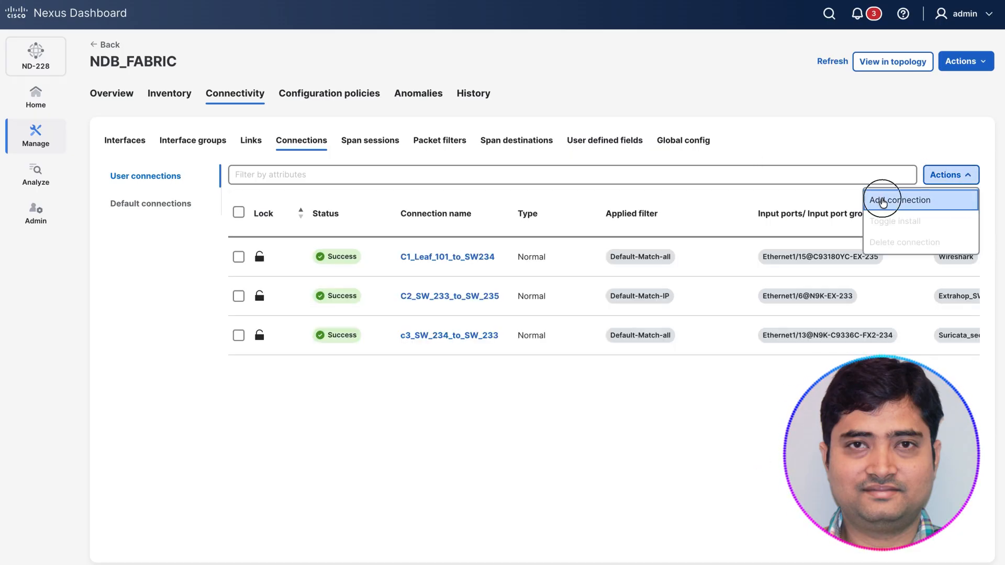
{"action": "left_click", "coordinate": [883, 201]}
{"action": "left_click", "coordinate": [239, 109]}
{"action": "type", "text": "C1"}
{"action": "left_click", "coordinate": [159, 147]}
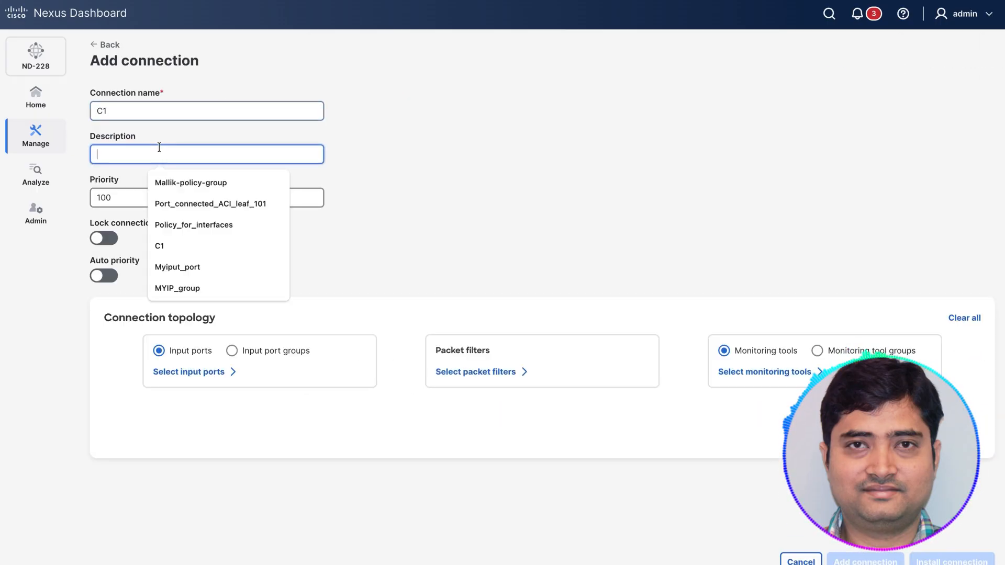
{"action": "type", "text": "C1"}
{"action": "left_click", "coordinate": [389, 144]}
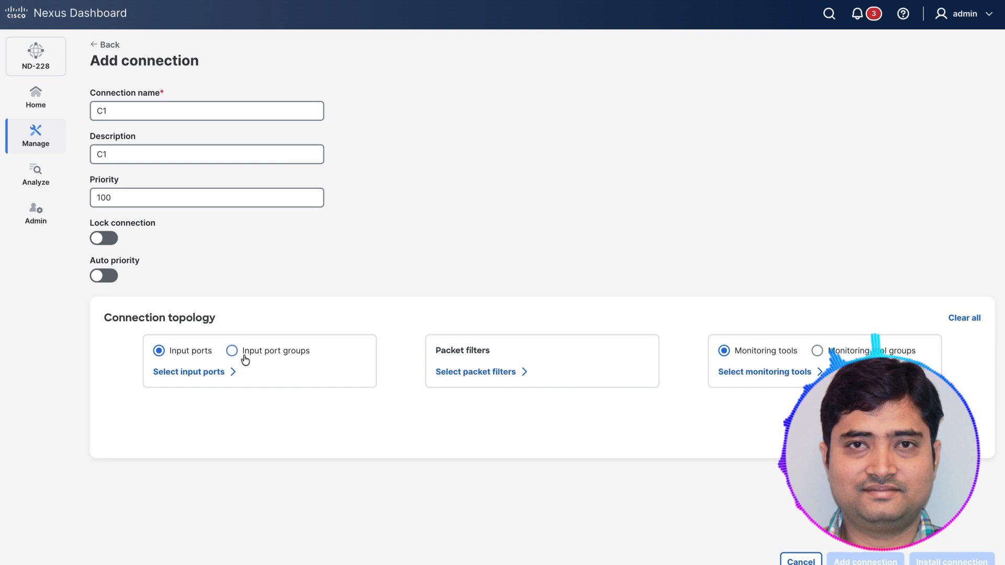
Step: Select the input ports of switches N9K-EX-233, N9K-C9336C-FX2-234 and C93180YC-EX-235 for the connection, and recheck the selection
{"action": "left_click", "coordinate": [196, 373]}
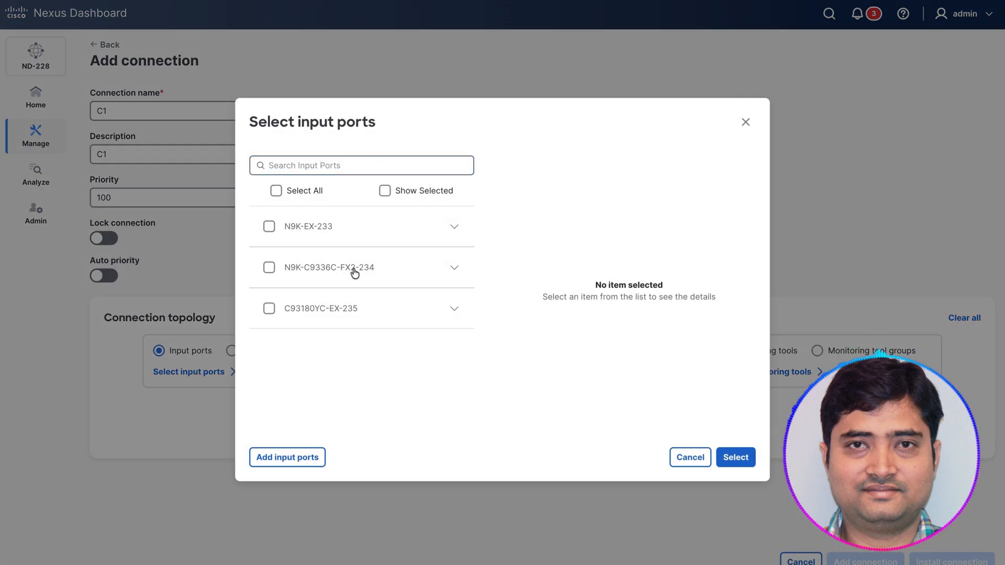
{"action": "left_click", "coordinate": [269, 227]}
{"action": "left_click", "coordinate": [453, 229]}
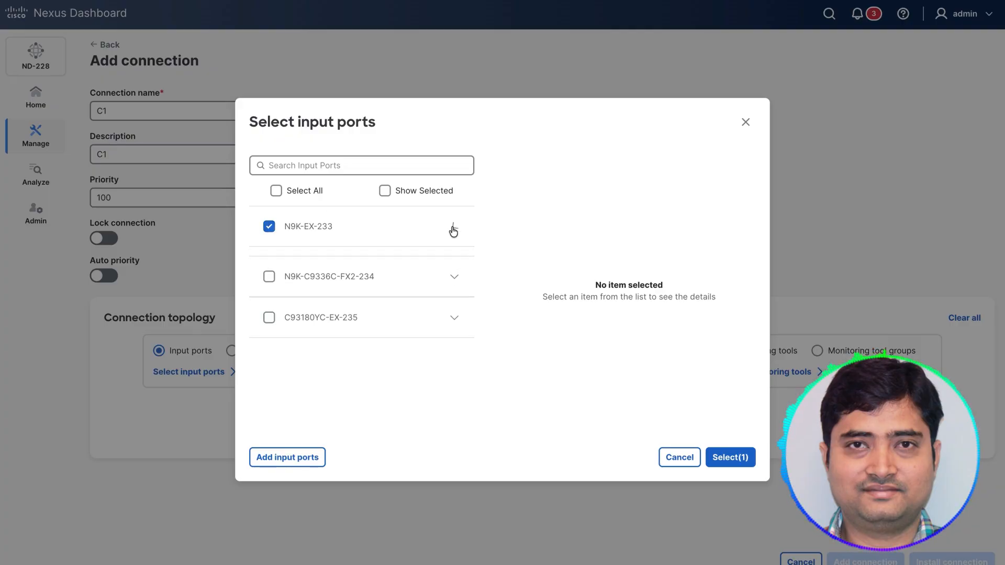
{"action": "left_click", "coordinate": [454, 296]}
{"action": "left_click", "coordinate": [283, 333]}
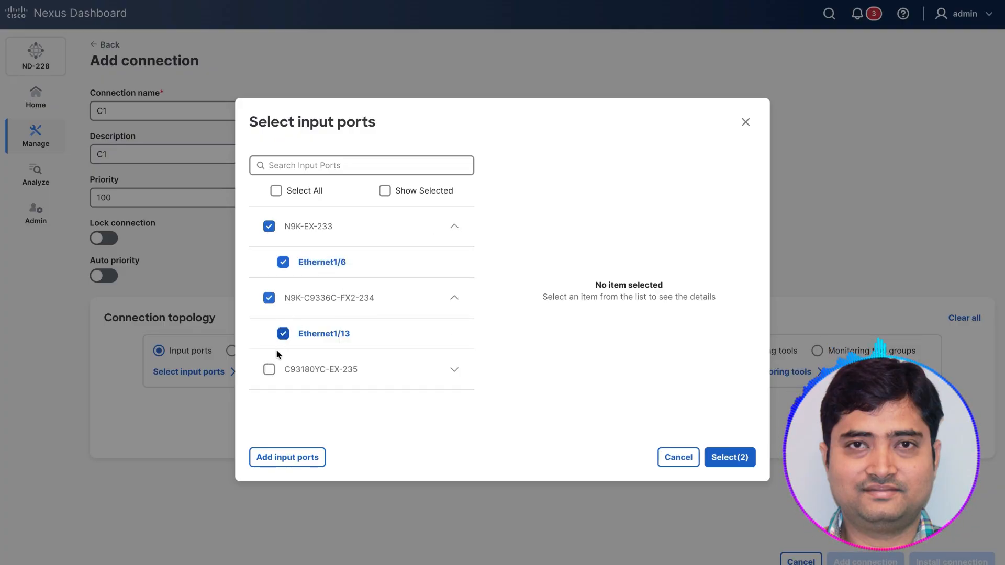
{"action": "left_click", "coordinate": [269, 369]}
{"action": "left_click", "coordinate": [730, 457]}
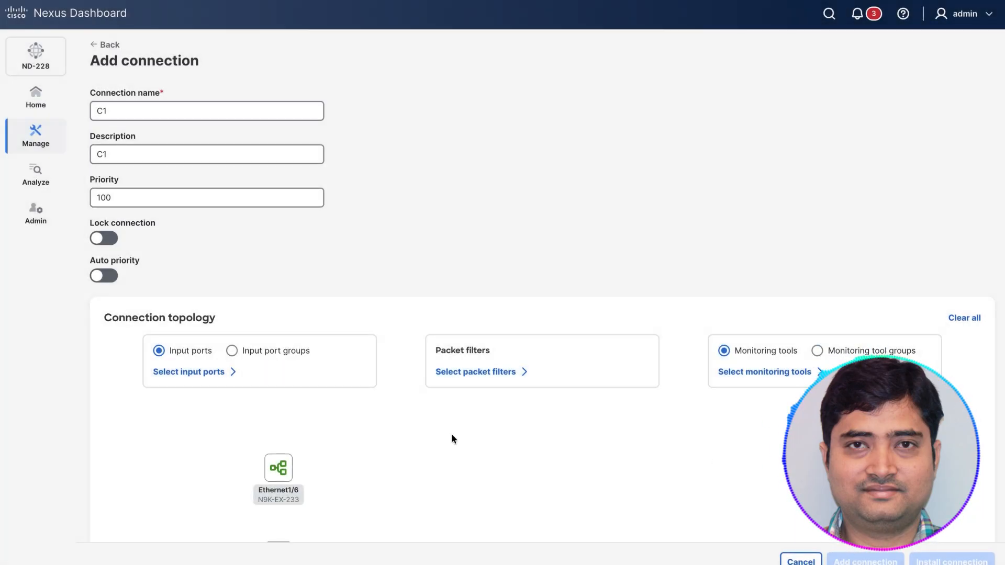
{"action": "left_click", "coordinate": [208, 373]}
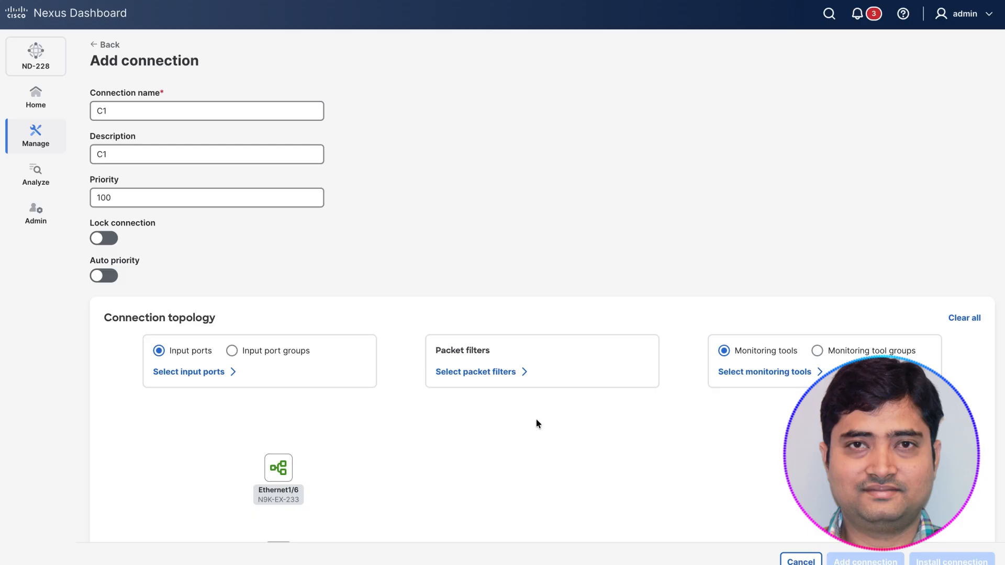
Step: Assign the Default-Match-all packet filter with Allow and all available monitoring tools to connection C1
{"action": "left_click", "coordinate": [505, 374]}
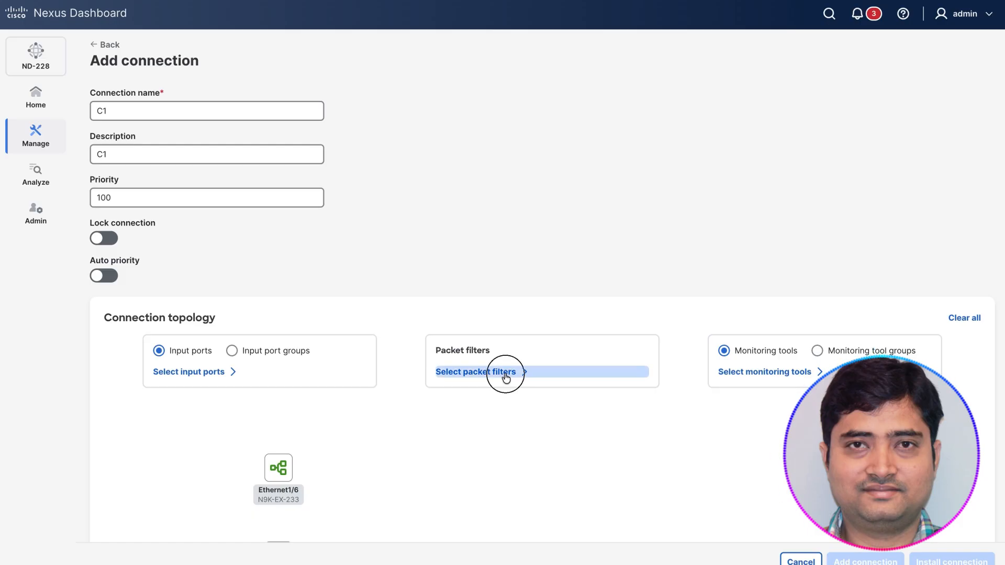
{"action": "left_click", "coordinate": [283, 221]}
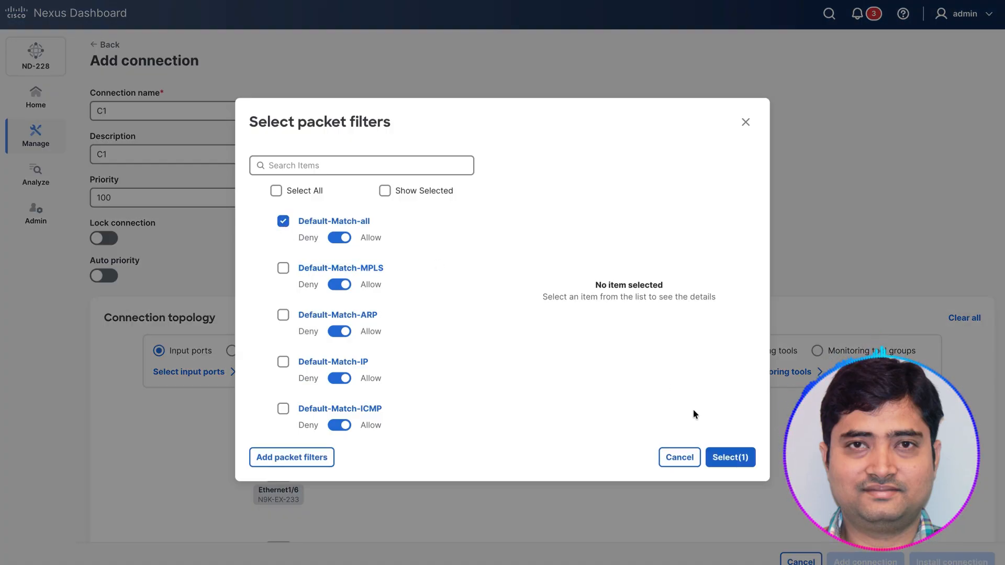
{"action": "left_click", "coordinate": [730, 457]}
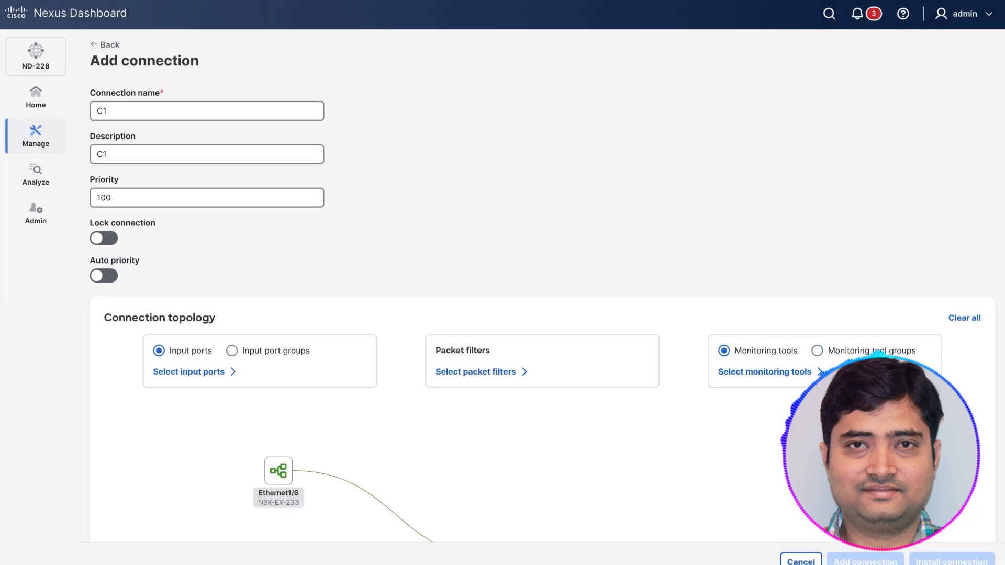
{"action": "left_click", "coordinate": [762, 372]}
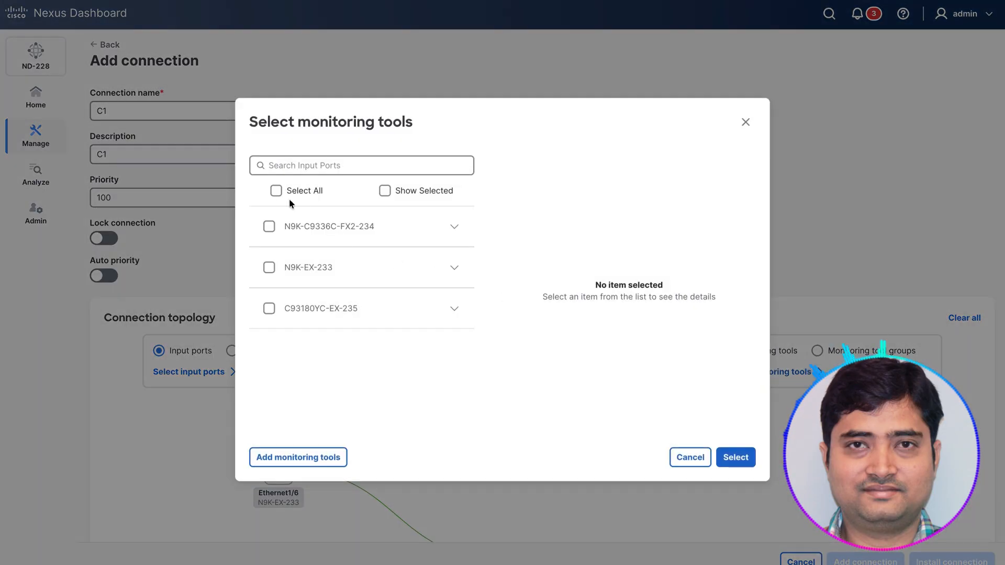
{"action": "left_click", "coordinate": [286, 192]}
{"action": "left_click", "coordinate": [727, 455]}
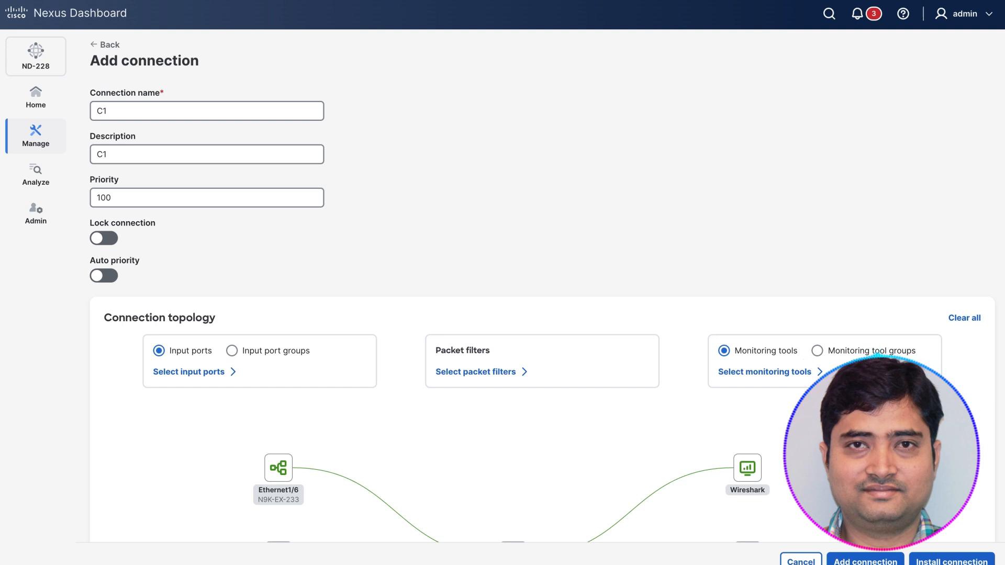
Step: Review the topology of connection C1 from input ports through the filter to the tools, and leave without adding it
{"action": "scroll", "coordinate": [993, 419], "scroll_direction": "down", "scroll_amount": 4}
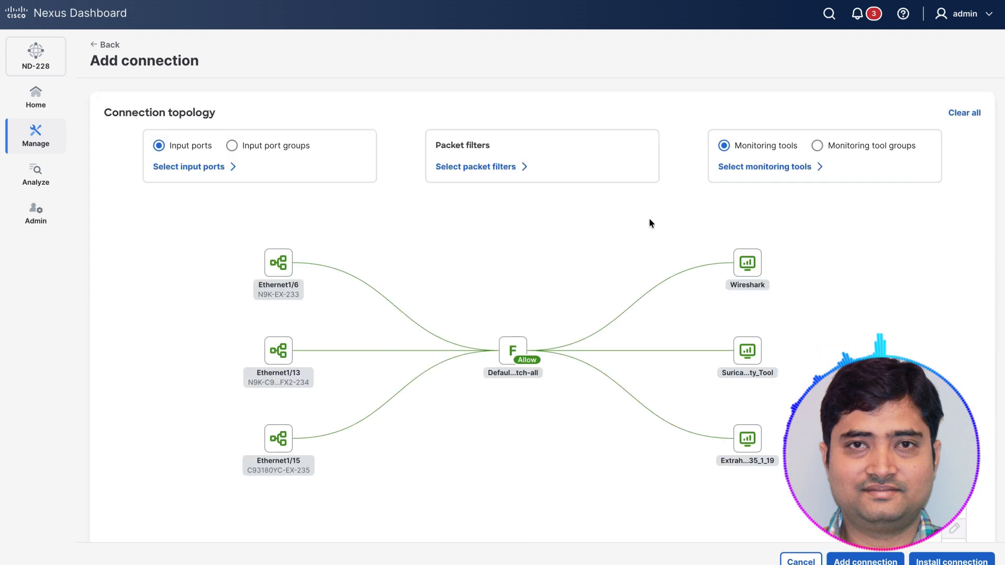
{"action": "scroll", "coordinate": [560, 406], "scroll_direction": "down", "scroll_amount": 1}
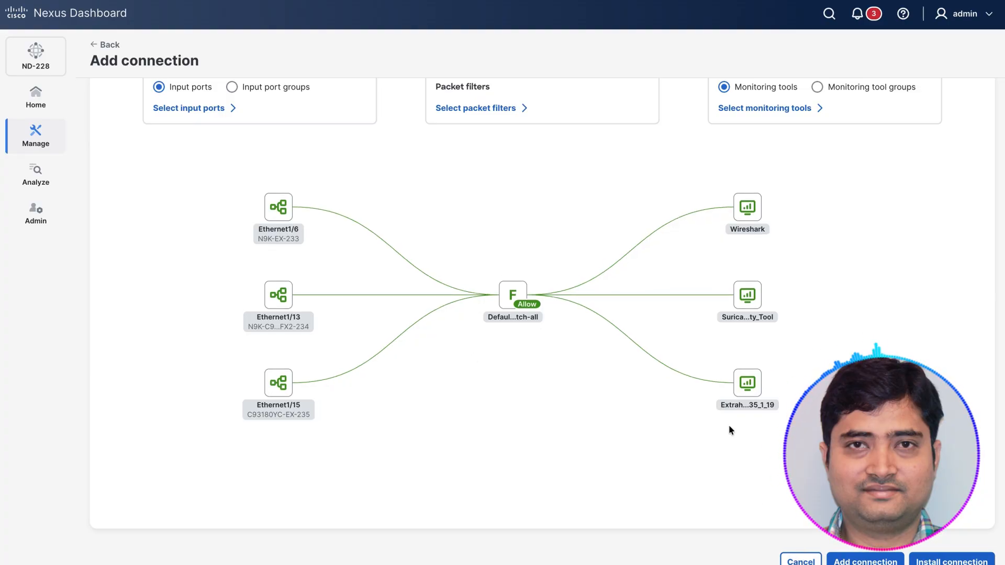
{"action": "scroll", "coordinate": [657, 199], "scroll_direction": "up", "scroll_amount": 5}
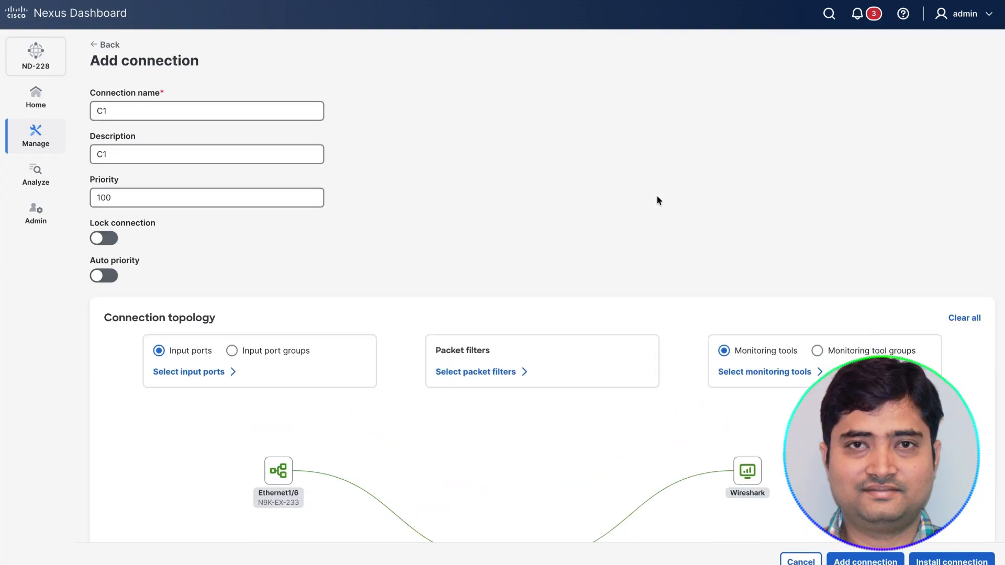
{"action": "scroll", "coordinate": [657, 199], "scroll_direction": "down", "scroll_amount": 3}
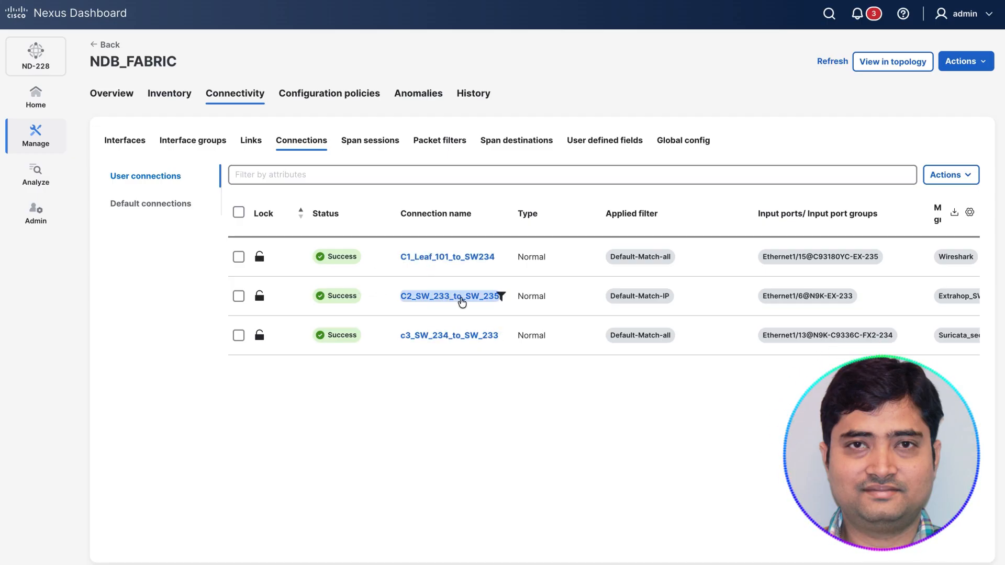
Step: Examine the general details, deployment view and network view of connection C2_SW_233_to_SW_235, and return to the connections list
{"action": "left_click", "coordinate": [461, 298]}
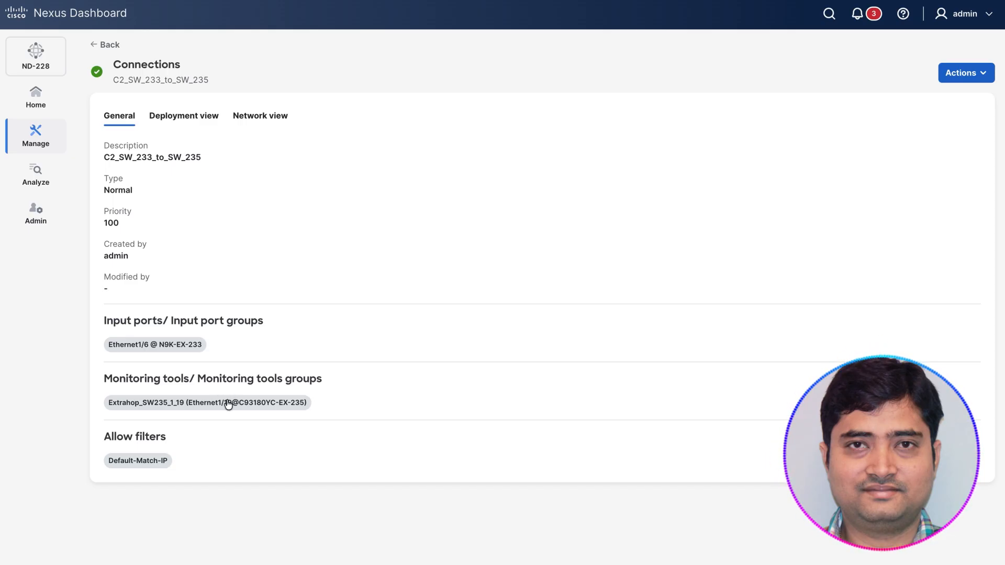
{"action": "left_click", "coordinate": [180, 115]}
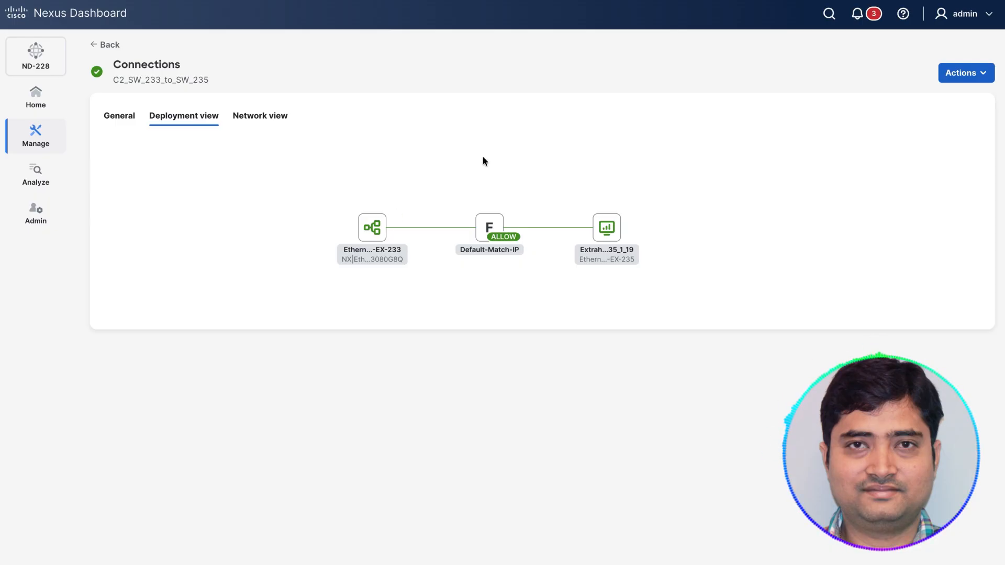
{"action": "left_click", "coordinate": [251, 115]}
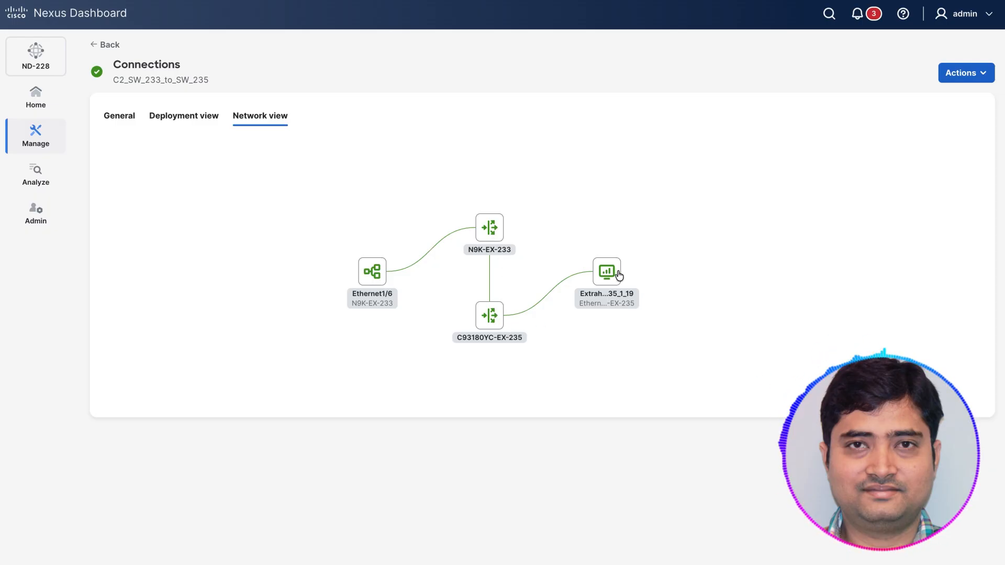
{"action": "left_click", "coordinate": [107, 46]}
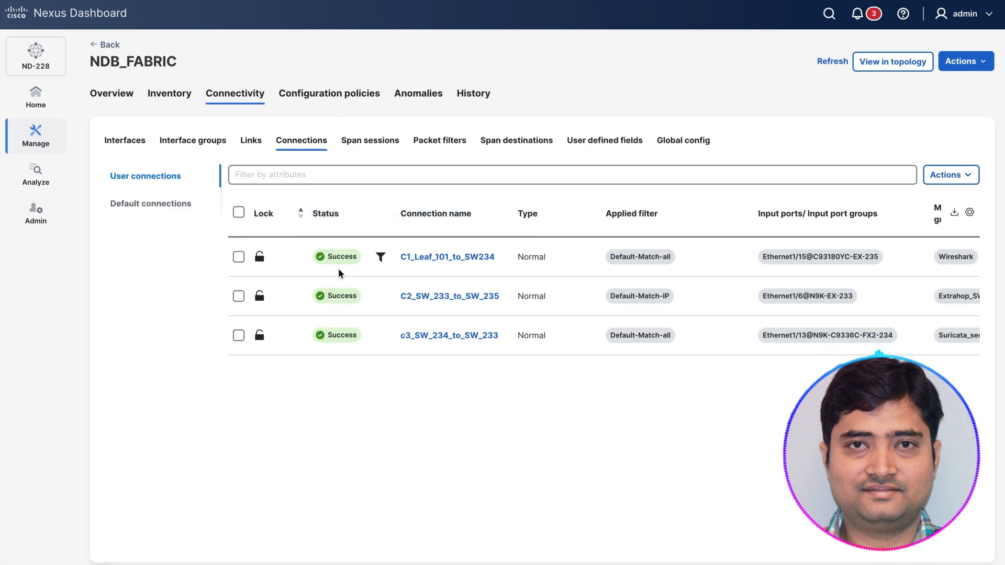
Step: Check the applied filters, input ports, monitoring tools, descriptions and priorities of the user connections
{"action": "scroll", "coordinate": [639, 296], "scroll_direction": "right", "scroll_amount": 1}
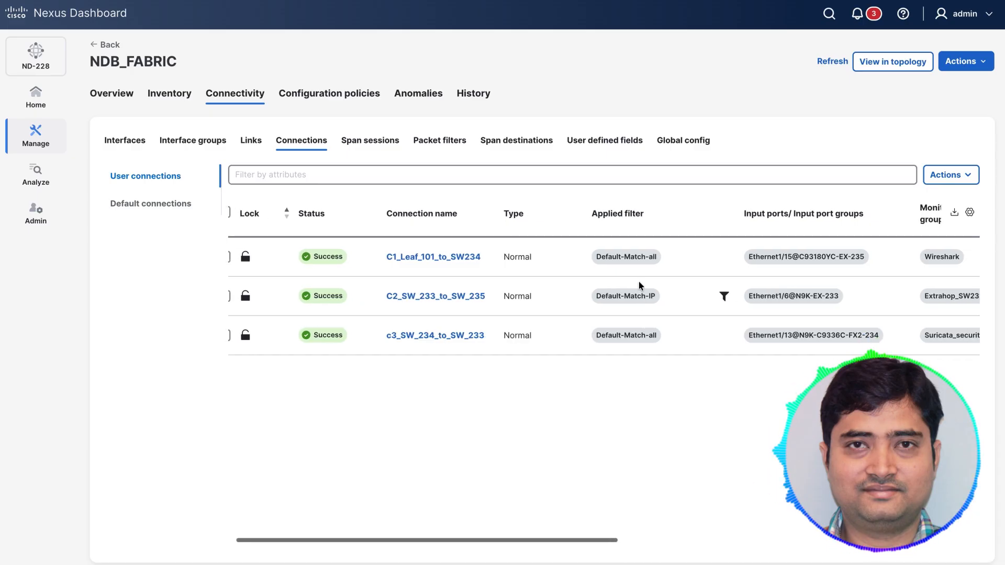
{"action": "scroll", "coordinate": [681, 329], "scroll_direction": "right", "scroll_amount": 4}
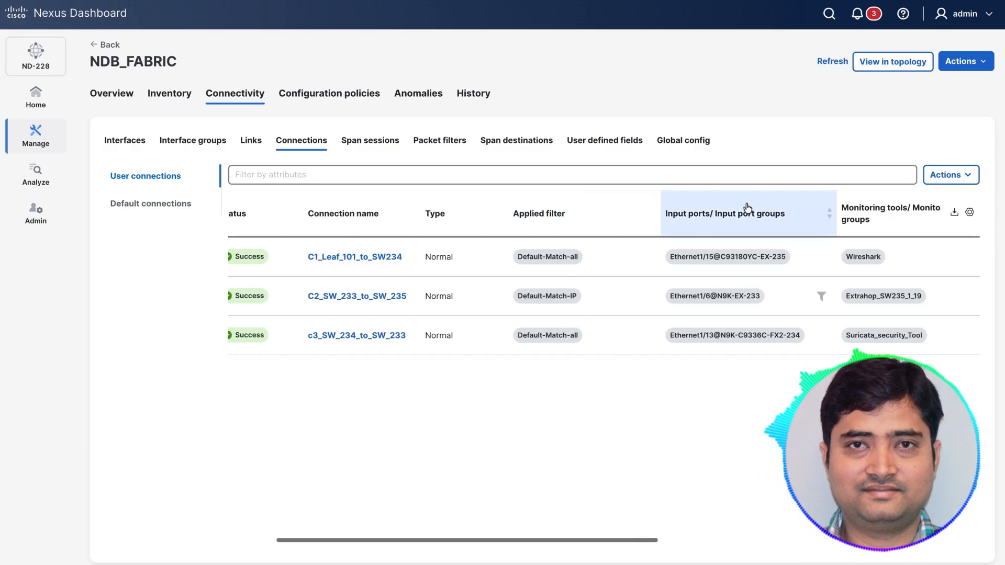
{"action": "scroll", "coordinate": [752, 346], "scroll_direction": "right", "scroll_amount": 5}
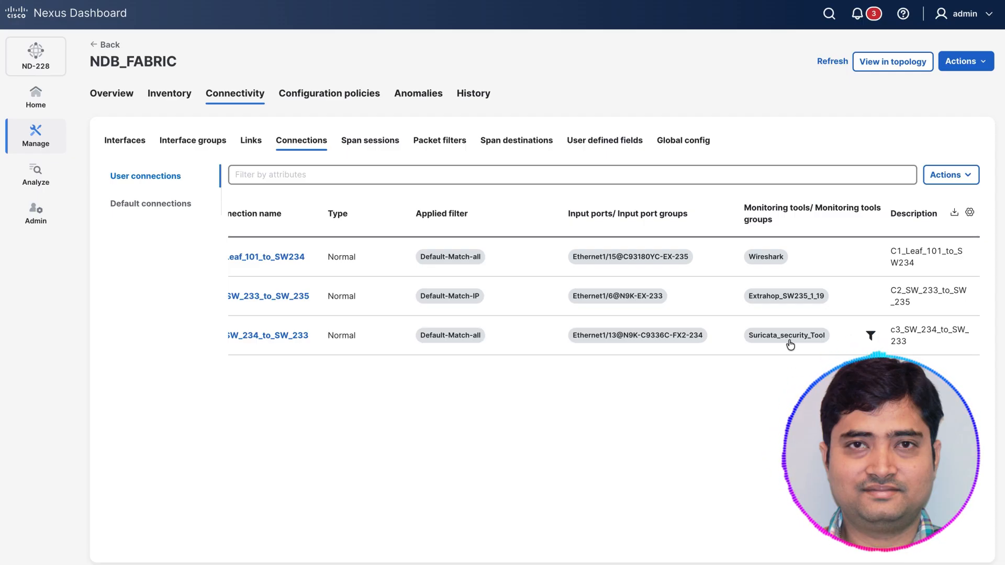
{"action": "scroll", "coordinate": [801, 309], "scroll_direction": "right", "scroll_amount": 2}
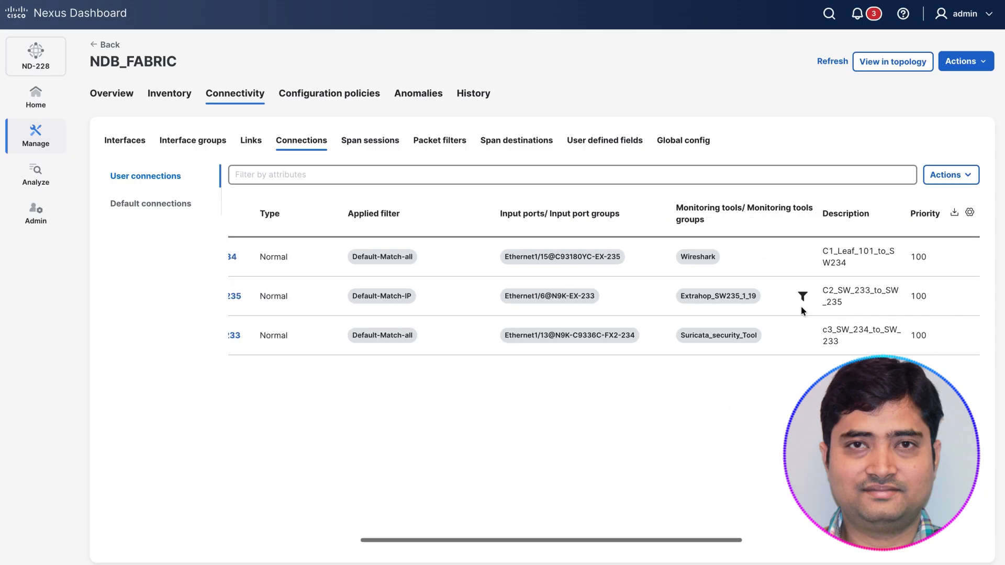
{"action": "scroll", "coordinate": [800, 308], "scroll_direction": "left", "scroll_amount": 2}
Step: View the links of NDB_FABRIC, and show the fabric in the topology
{"action": "left_click", "coordinate": [250, 140]}
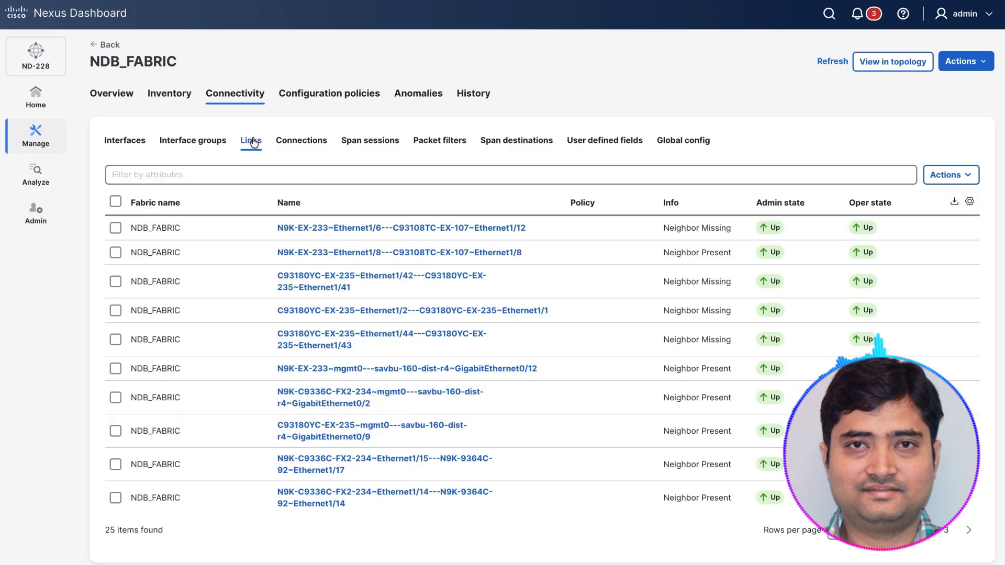
{"action": "left_click", "coordinate": [889, 62]}
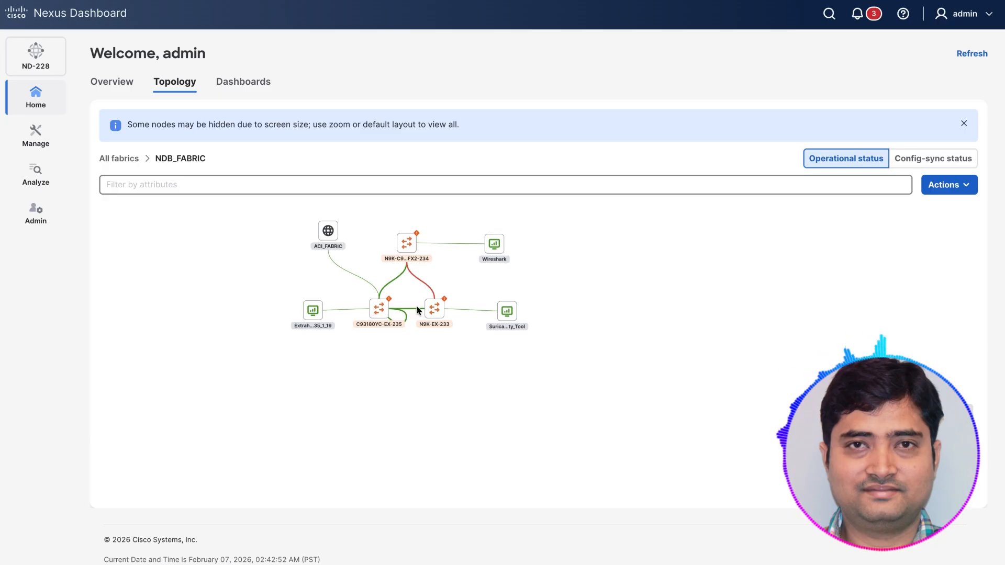
Step: Return to the NDB_FABRIC fabric and review the names, neighbor info and states of its links
{"action": "left_click", "coordinate": [36, 135]}
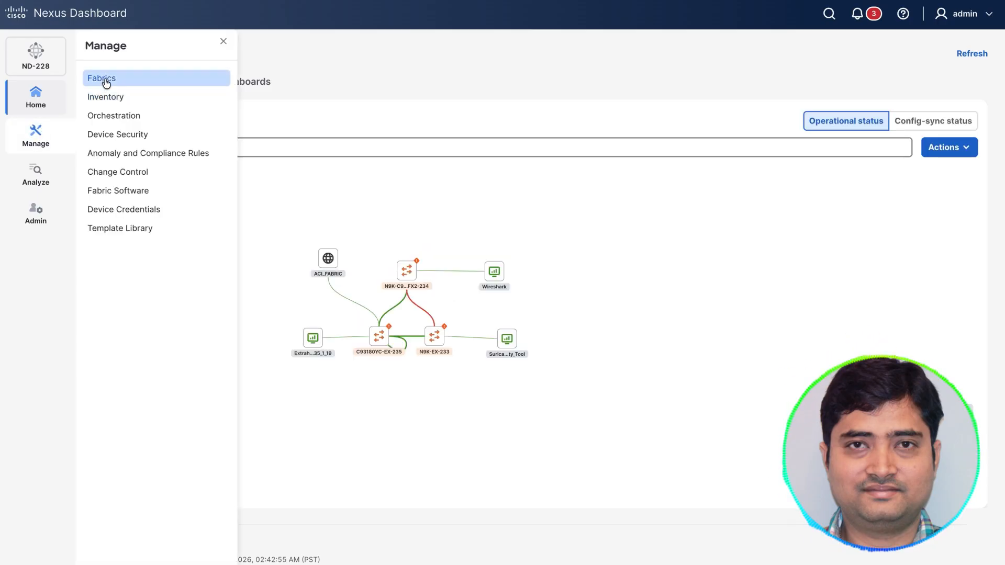
{"action": "left_click", "coordinate": [105, 82]}
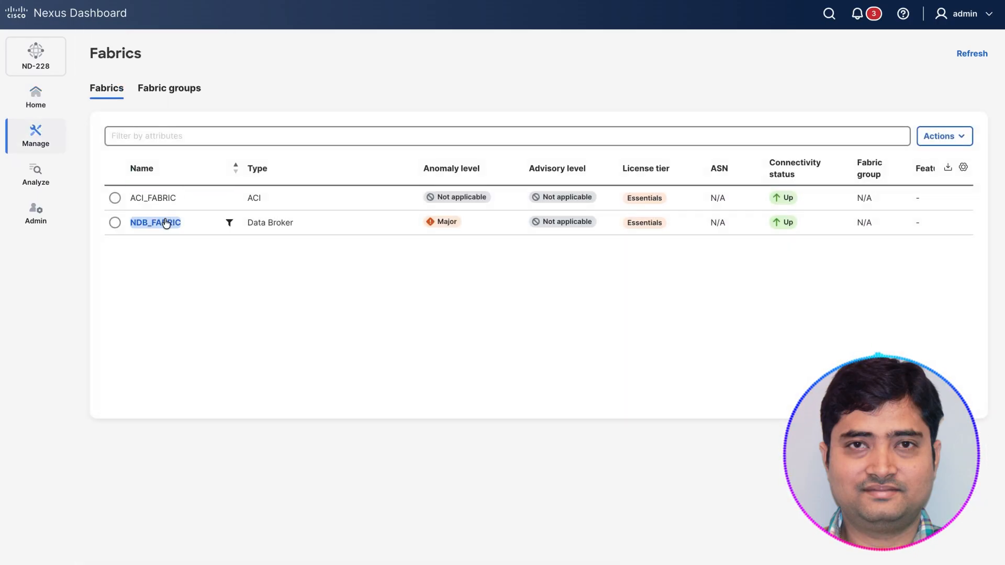
{"action": "left_click", "coordinate": [164, 222]}
{"action": "left_click", "coordinate": [240, 93]}
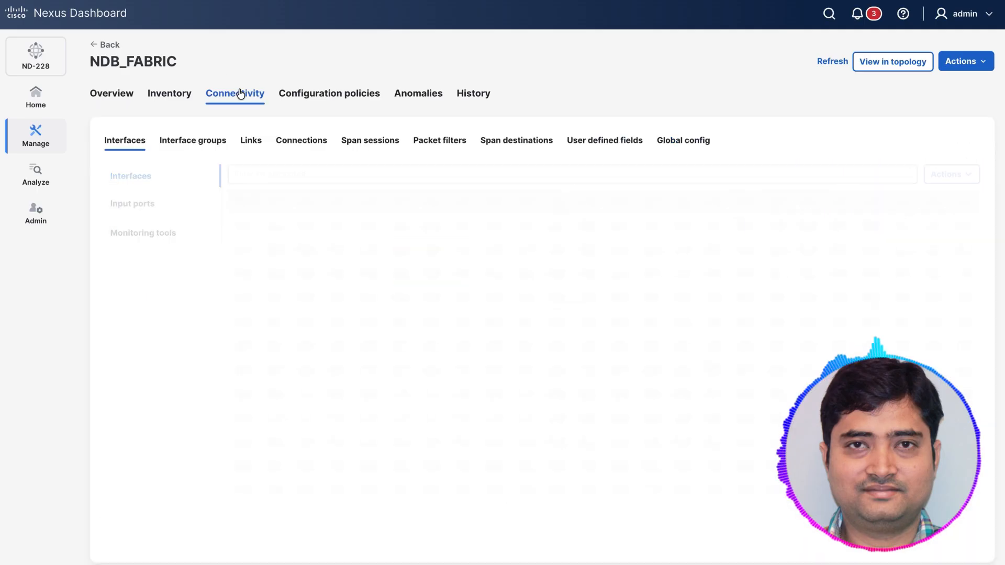
{"action": "left_click", "coordinate": [250, 140]}
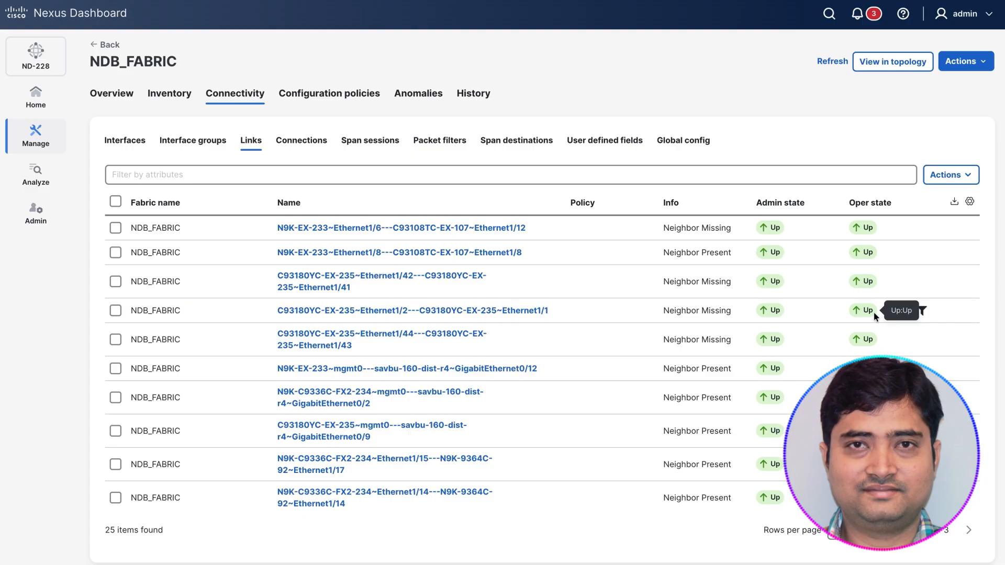
Step: Review the form for adding an input ports group in NDB_FABRIC, and leave without adding one
{"action": "left_click", "coordinate": [188, 140]}
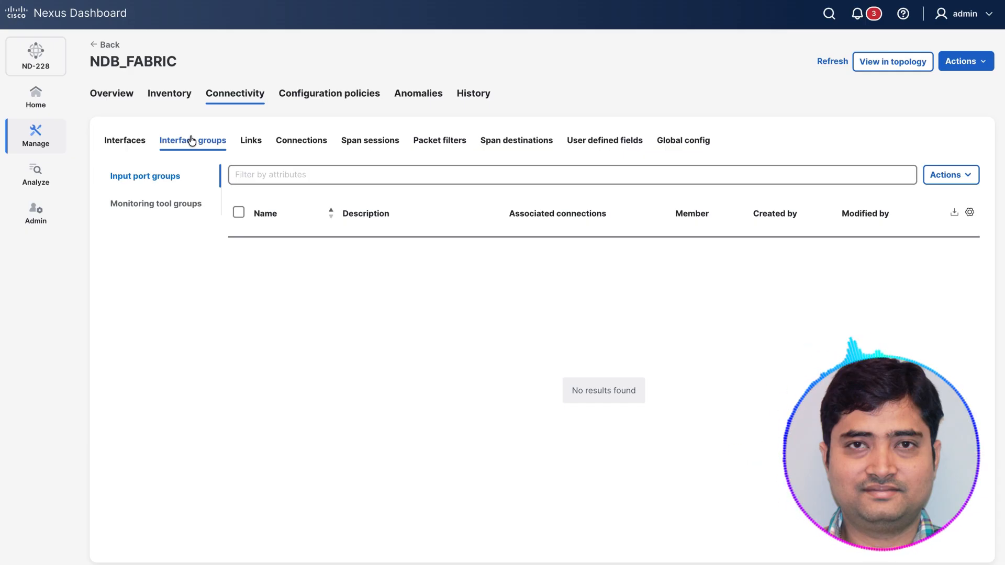
{"action": "left_click", "coordinate": [953, 177]}
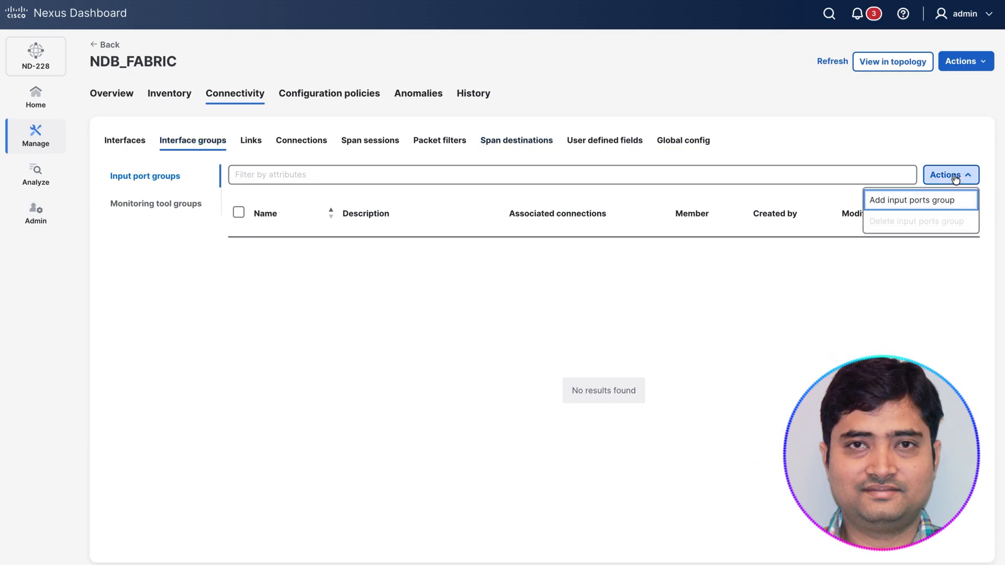
{"action": "left_click", "coordinate": [909, 199]}
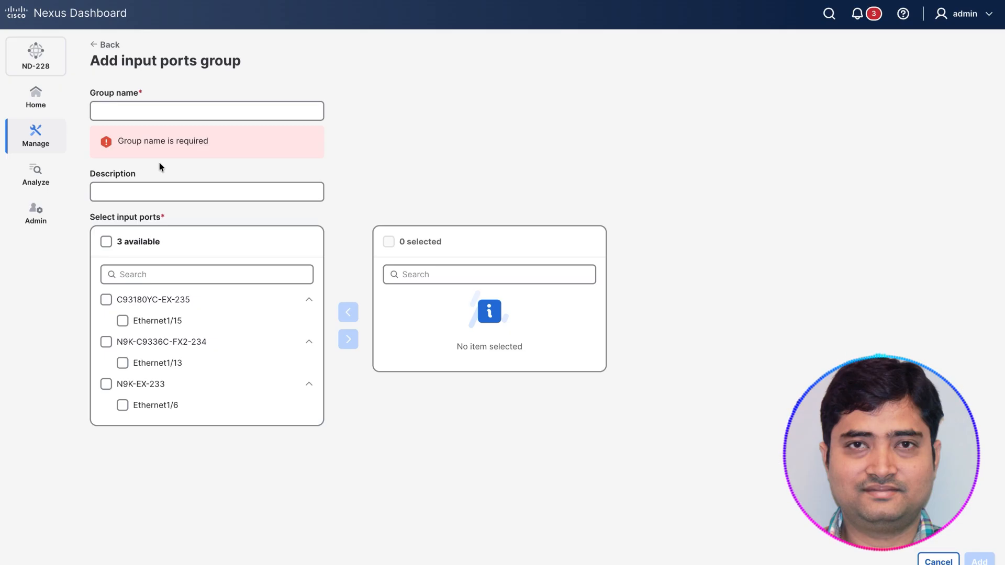
{"action": "left_click", "coordinate": [109, 46]}
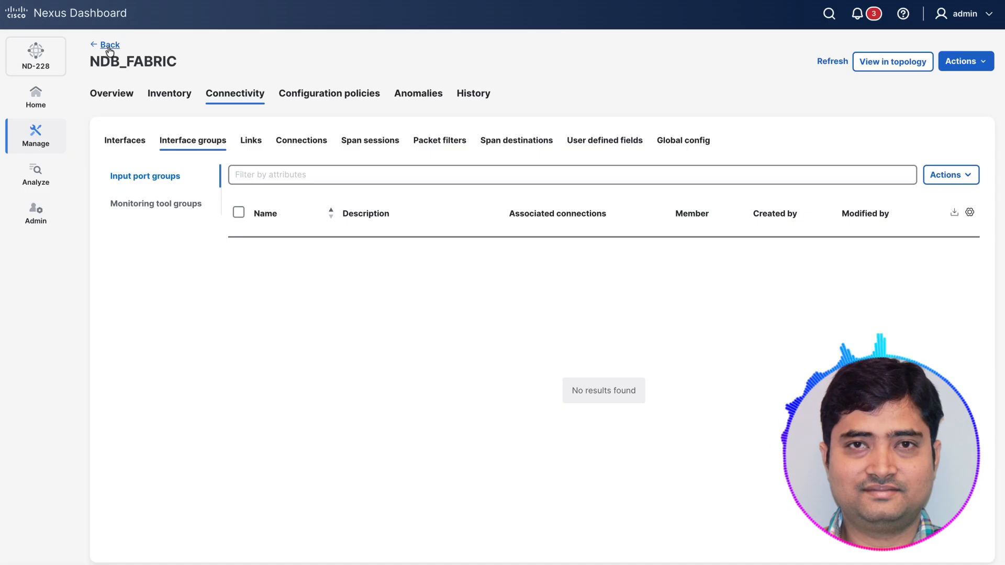
Step: Review the form for adding a monitoring tool group, and leave without adding one
{"action": "left_click", "coordinate": [178, 210]}
{"action": "left_click", "coordinate": [950, 174]}
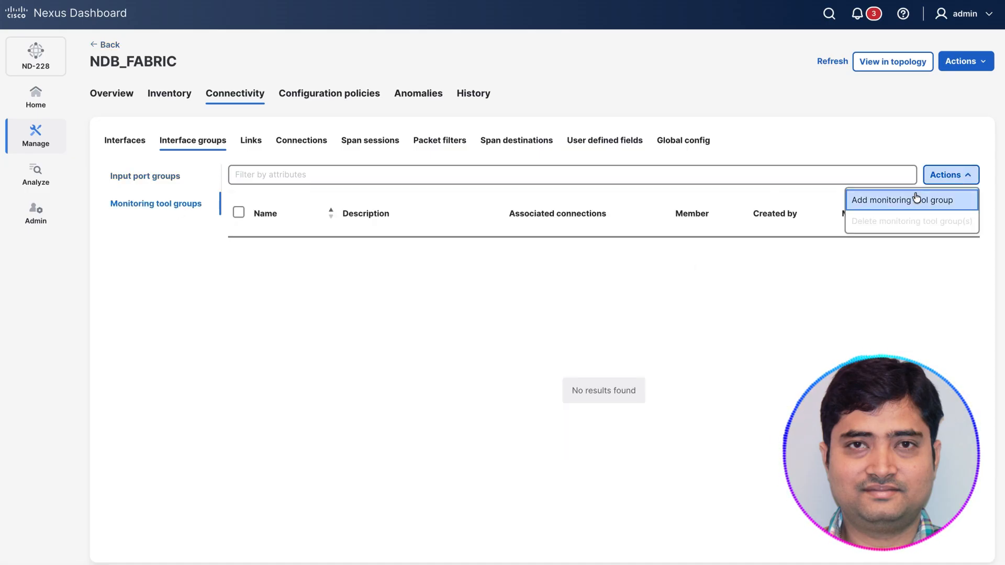
{"action": "left_click", "coordinate": [910, 199]}
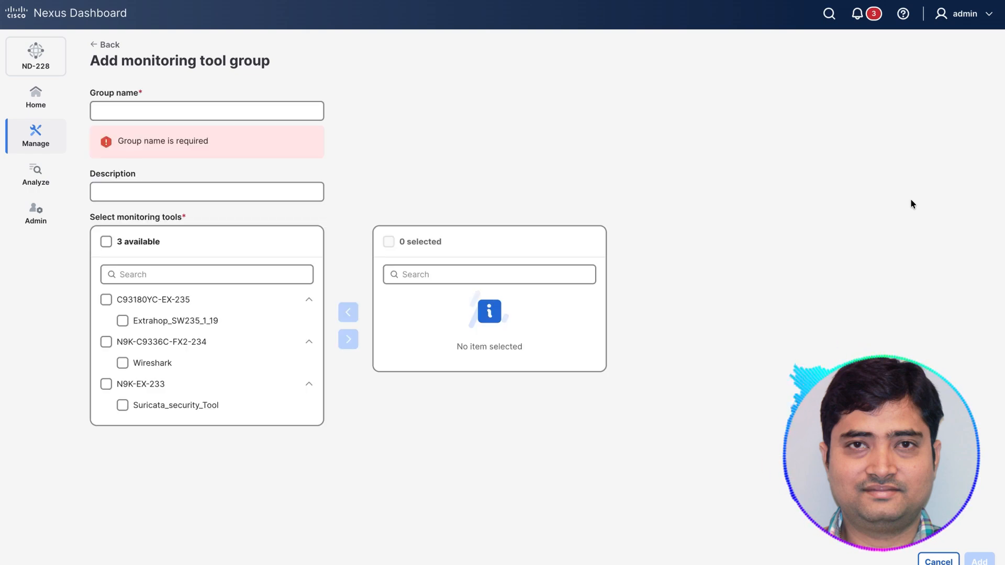
{"action": "left_click", "coordinate": [107, 45]}
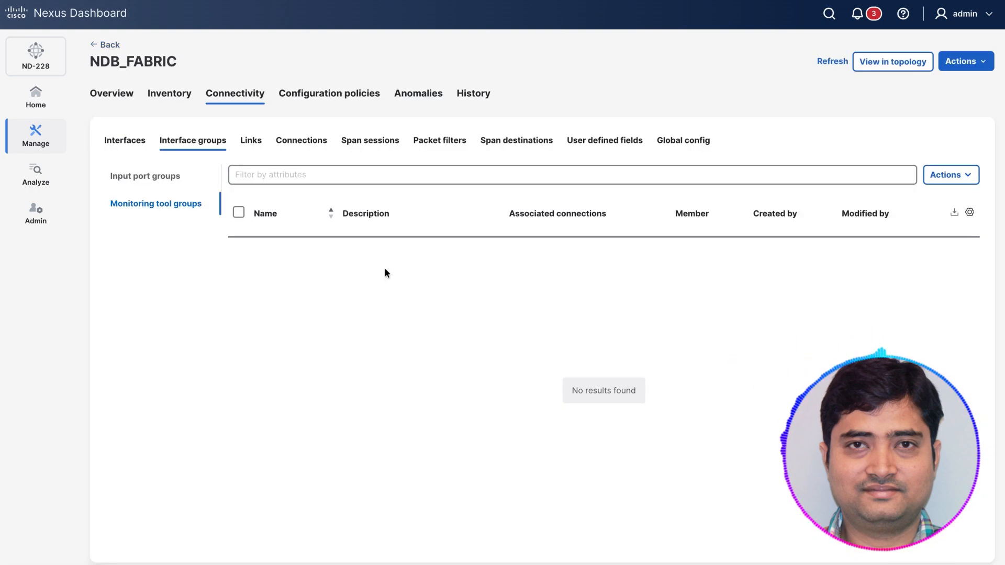
Step: Begin a new user connection and look at the selection of input port groups as its source
{"action": "left_click", "coordinate": [306, 141]}
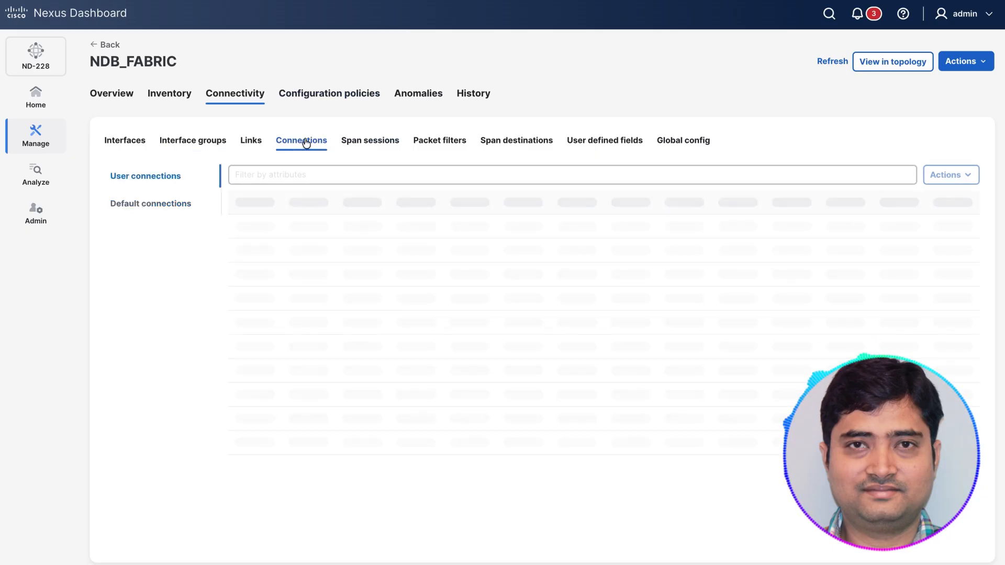
{"action": "left_click", "coordinate": [948, 176]}
{"action": "left_click", "coordinate": [900, 198]}
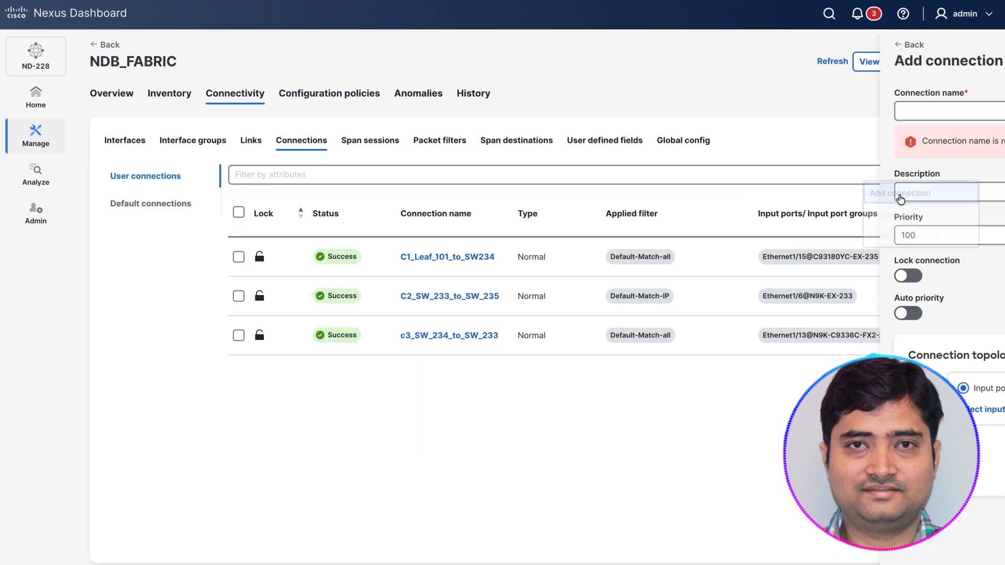
{"action": "left_click", "coordinate": [232, 388]}
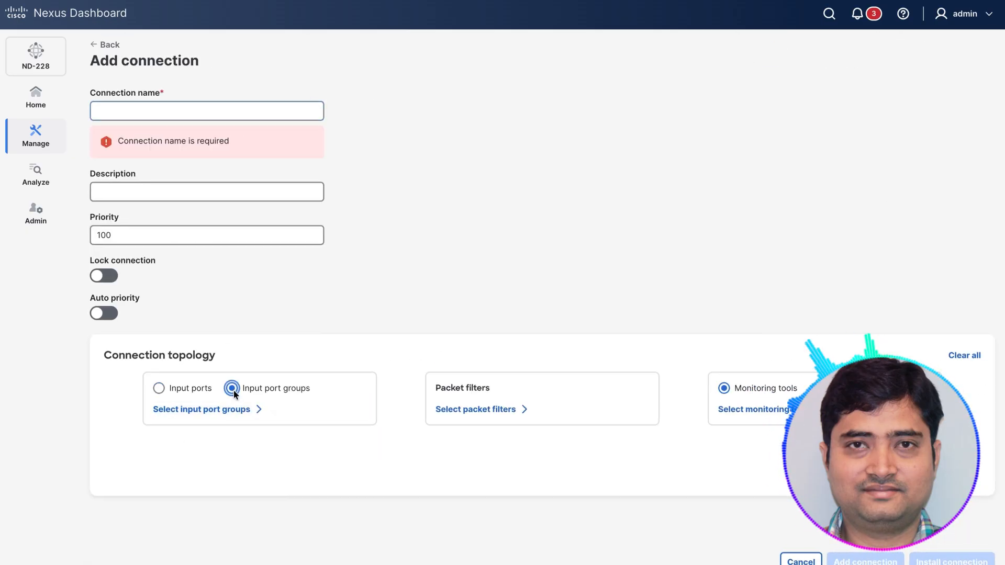
{"action": "left_click", "coordinate": [223, 410]}
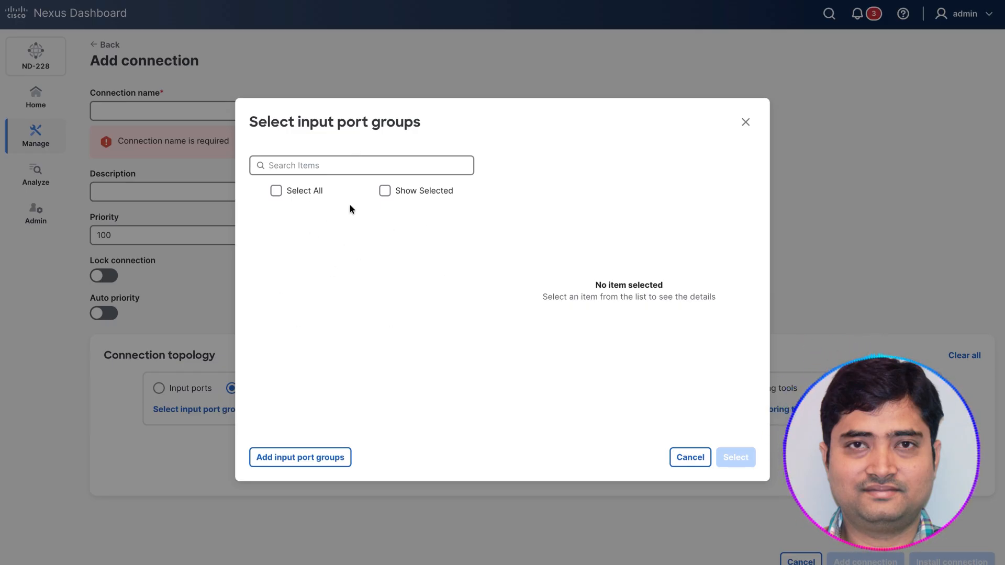
{"action": "left_click", "coordinate": [743, 460]}
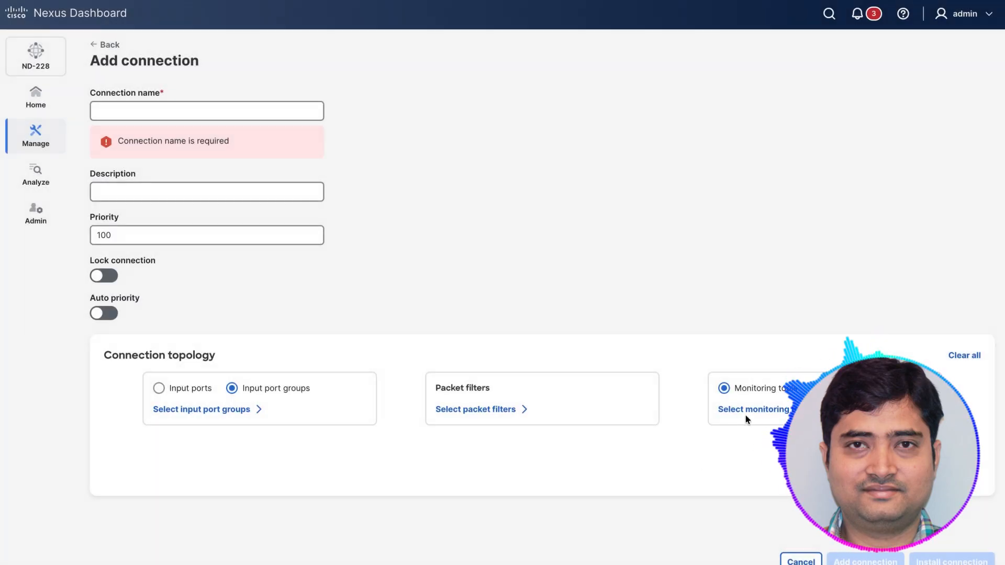
Step: Look at the selection of monitoring tool groups for the new connection, and leave without adding the connection
{"action": "left_click", "coordinate": [774, 411]}
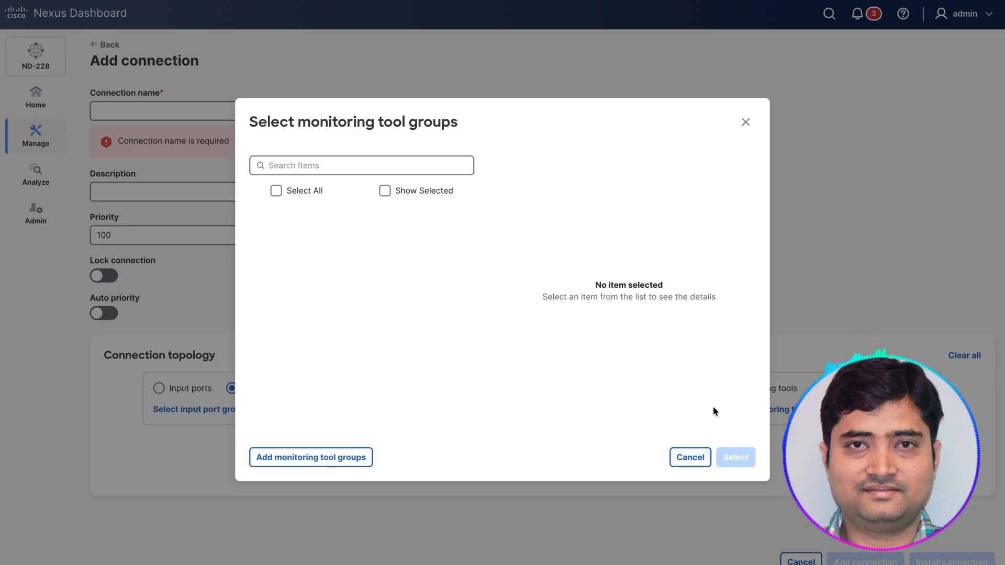
{"action": "left_click", "coordinate": [745, 123]}
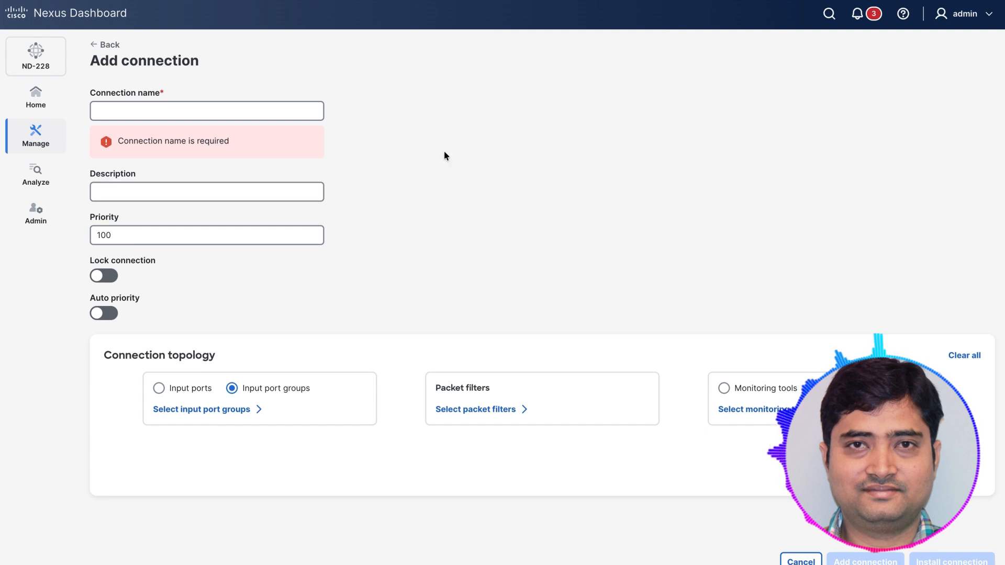
{"action": "left_click", "coordinate": [102, 45]}
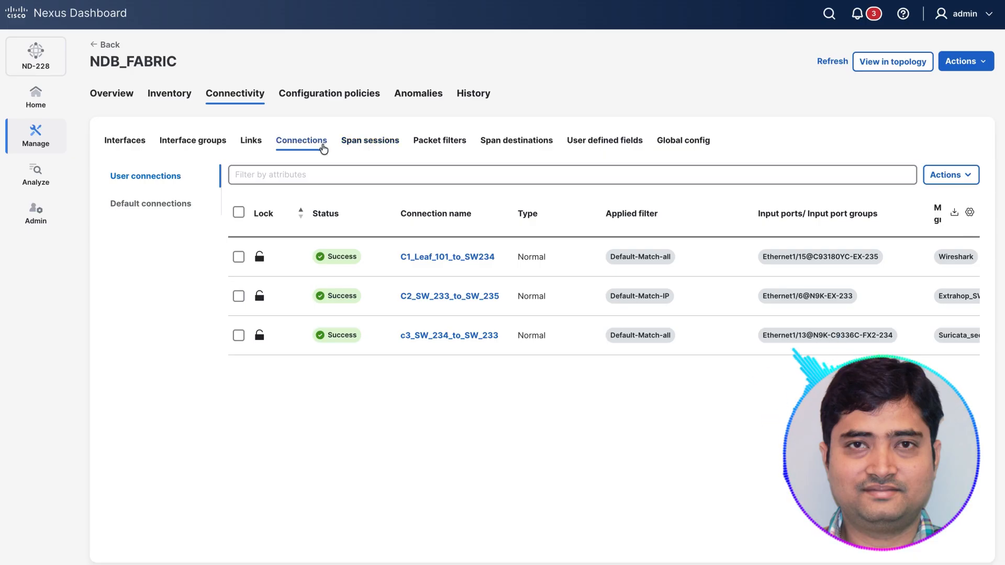
Step: Start adding a new input port to the interfaces of NDB_FABRIC
{"action": "left_click", "coordinate": [144, 142]}
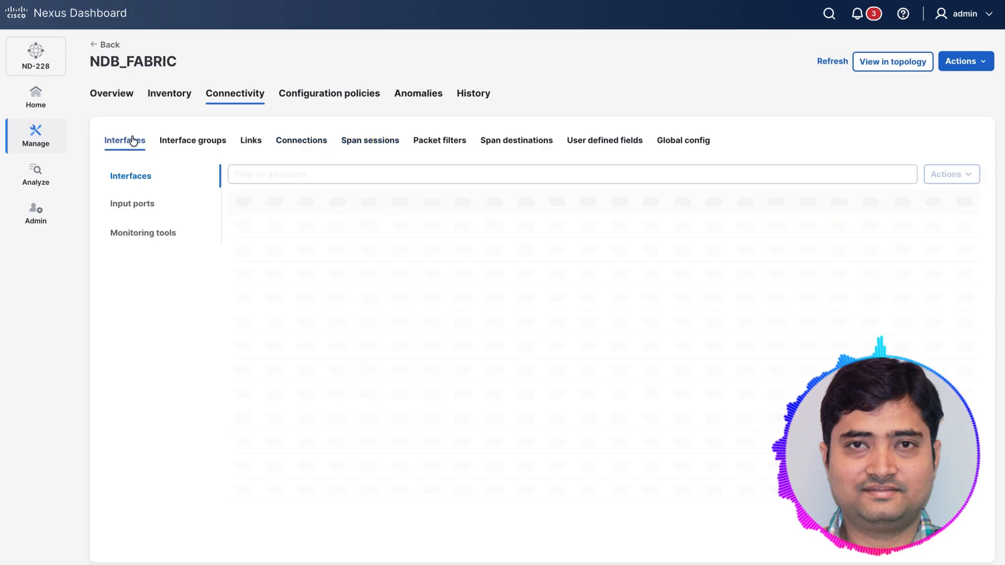
{"action": "left_click", "coordinate": [134, 207]}
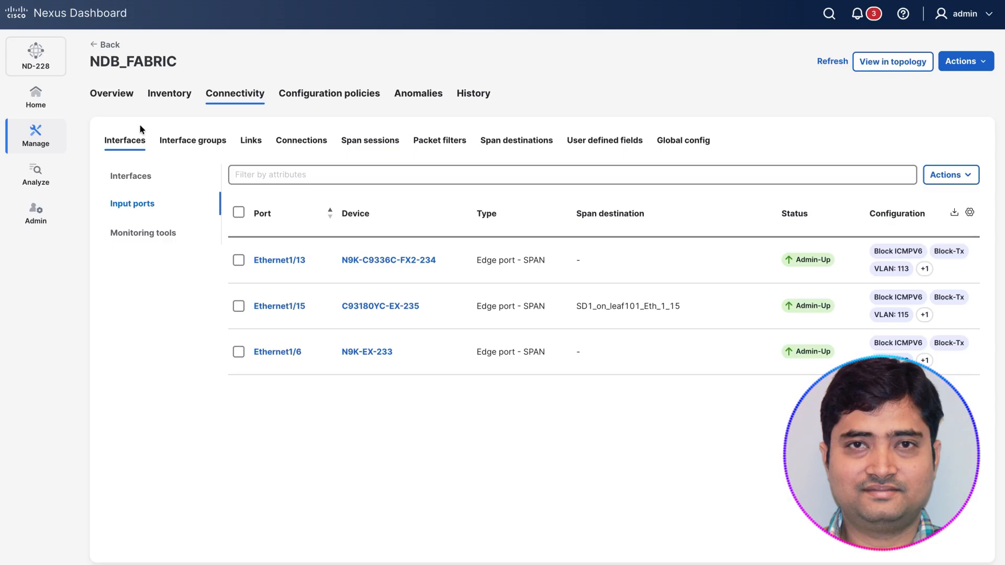
{"action": "left_click", "coordinate": [936, 172]}
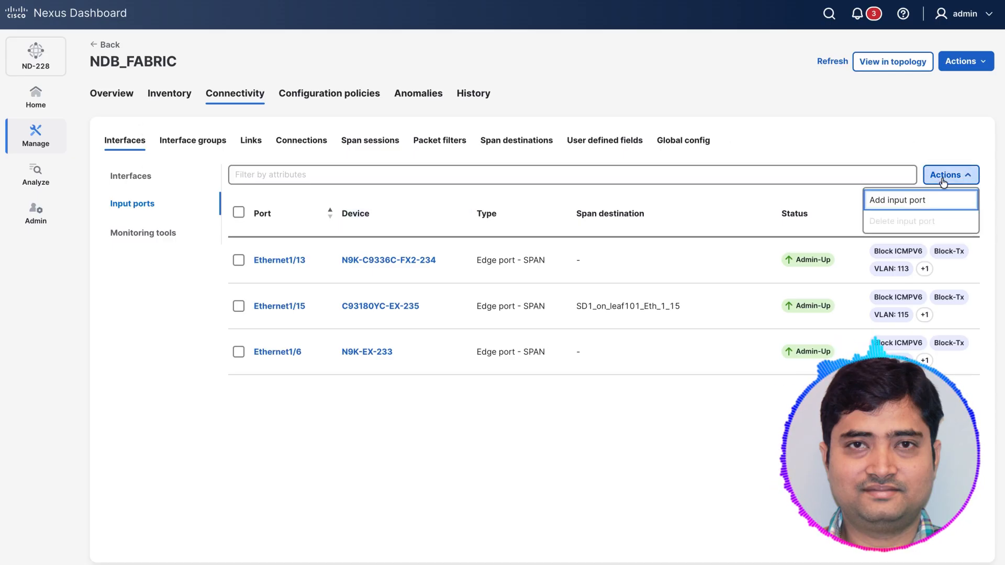
{"action": "left_click", "coordinate": [905, 196]}
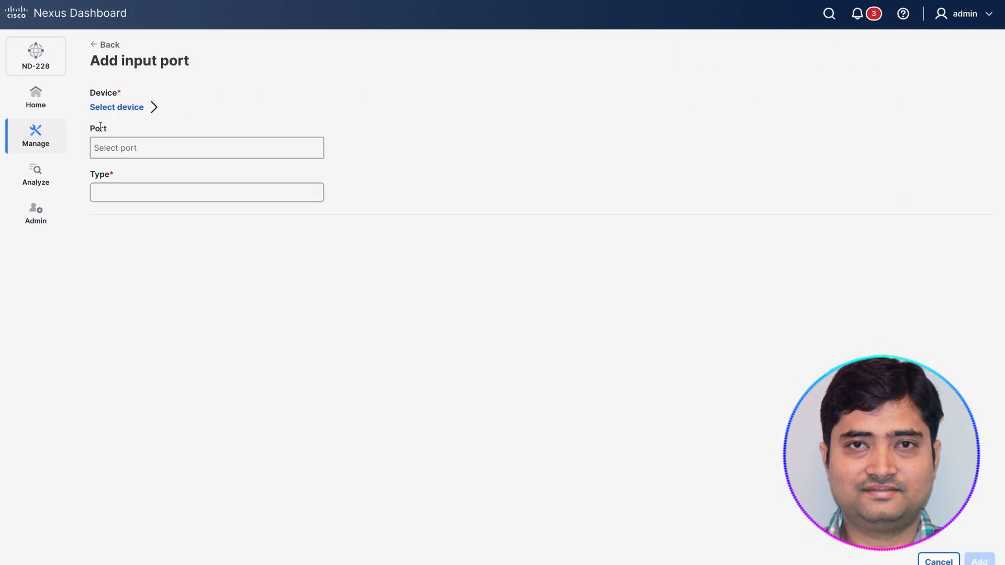
{"action": "left_click", "coordinate": [109, 110]}
{"action": "left_click", "coordinate": [341, 262]}
{"action": "left_click", "coordinate": [729, 430]}
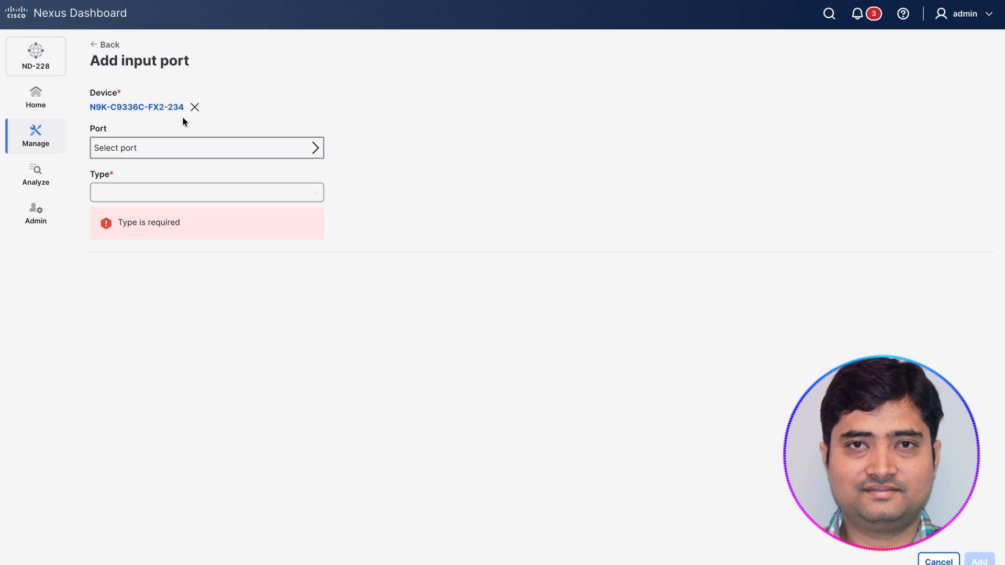
{"action": "left_click", "coordinate": [195, 107]}
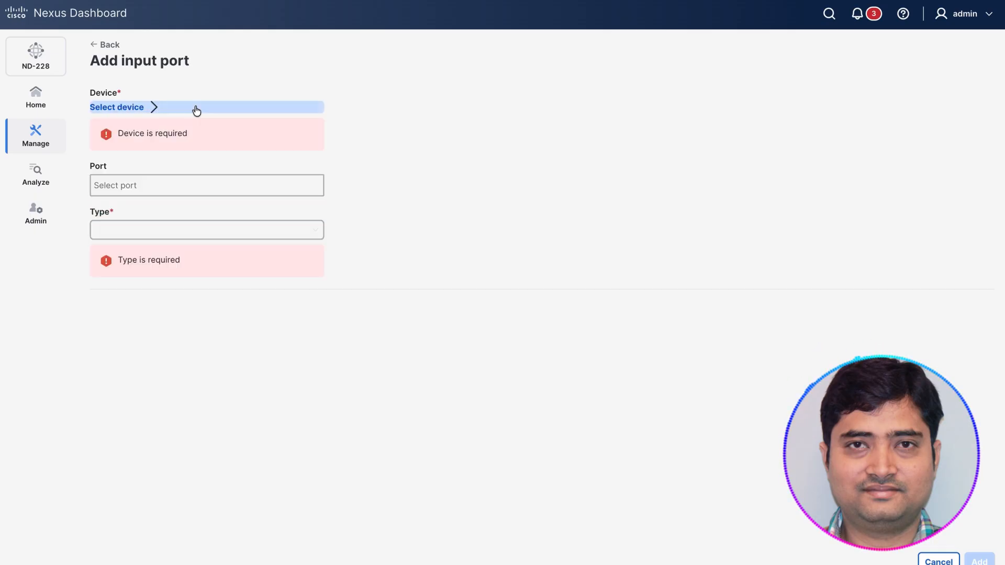
Step: Choose device C93180YC-EX-235 and its port Ethernet1/5 for the new input port
{"action": "left_click", "coordinate": [141, 110]}
{"action": "left_click", "coordinate": [358, 239]}
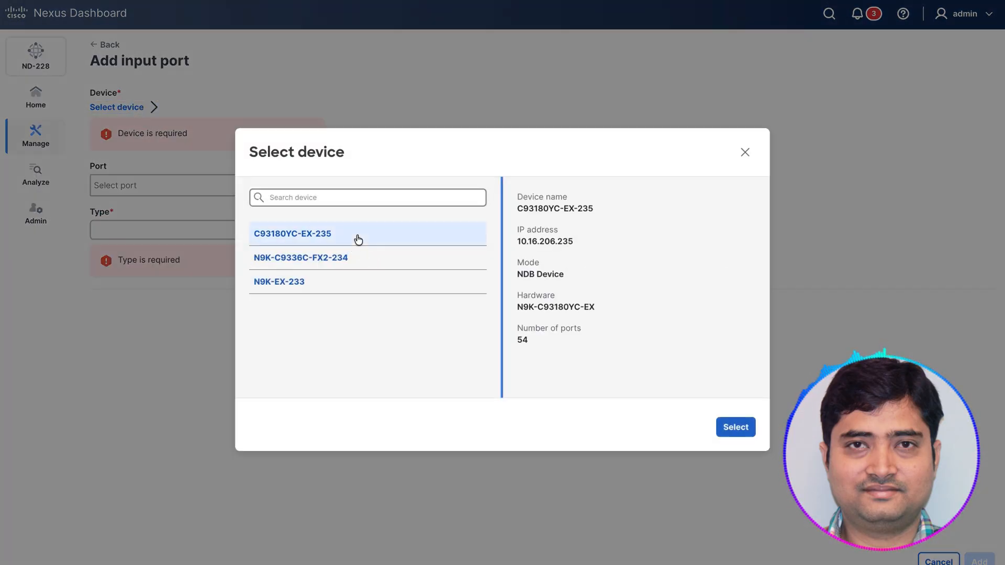
{"action": "left_click", "coordinate": [735, 426]}
{"action": "left_click", "coordinate": [157, 150]}
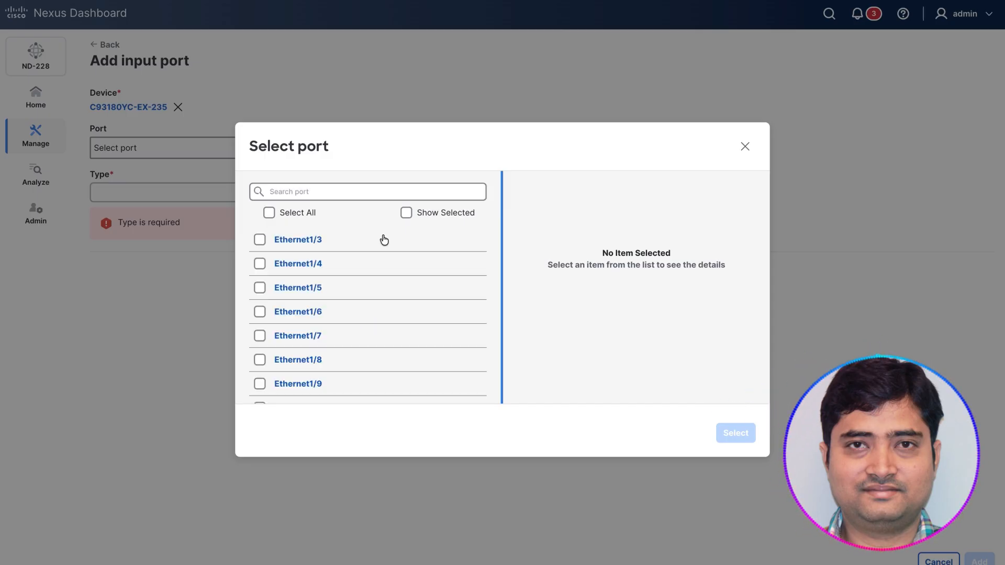
{"action": "left_click", "coordinate": [260, 287]}
{"action": "left_click", "coordinate": [730, 433]}
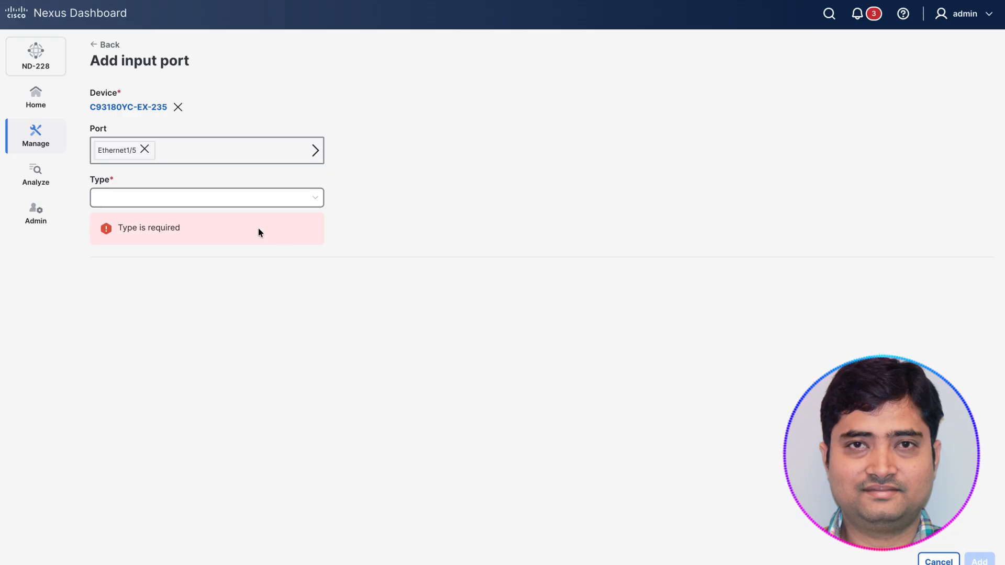
Step: Set the input port's type to Edge port - SPAN, its description to connected_to_Leaf102 and its VLAN ID to 115
{"action": "left_click", "coordinate": [199, 193]}
{"action": "left_click", "coordinate": [157, 224]}
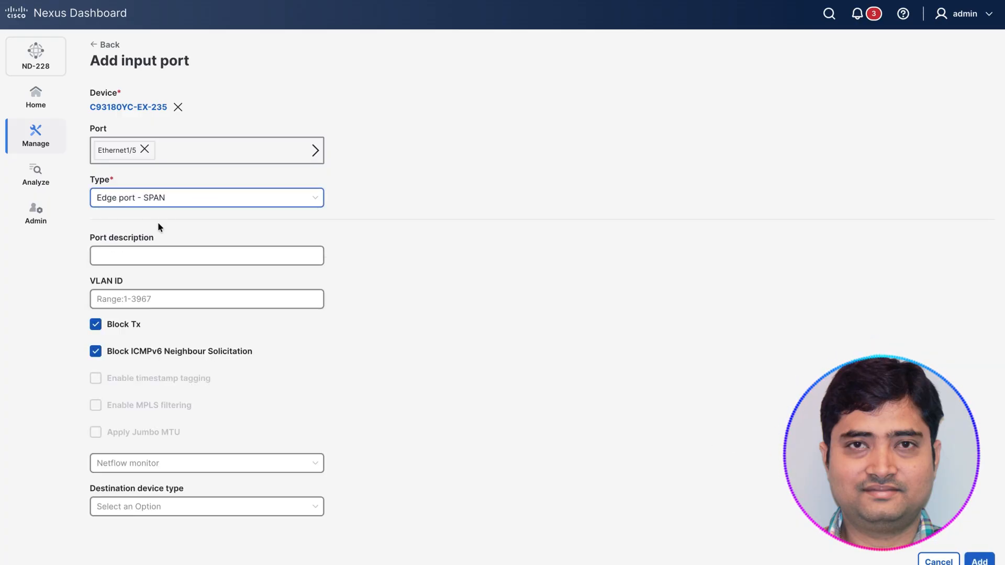
{"action": "left_click", "coordinate": [163, 252]}
{"action": "type", "text": "connected_to_Leaf102"}
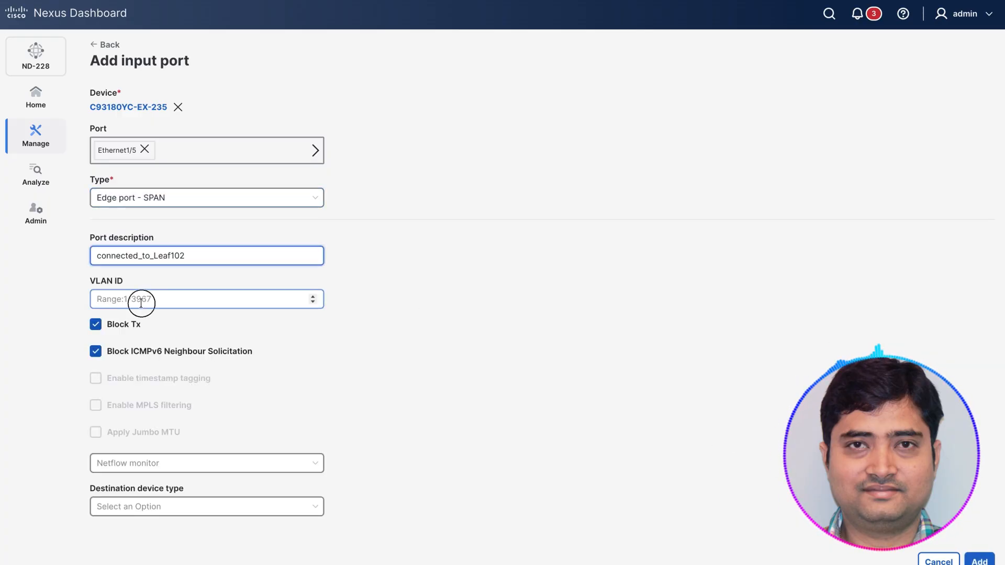
{"action": "left_click", "coordinate": [140, 302]}
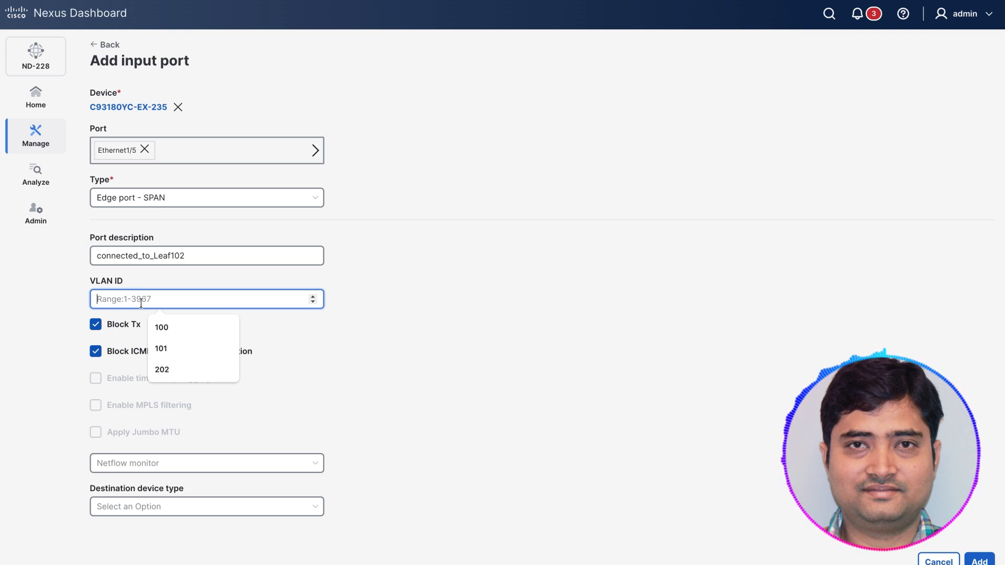
{"action": "type", "text": "115"}
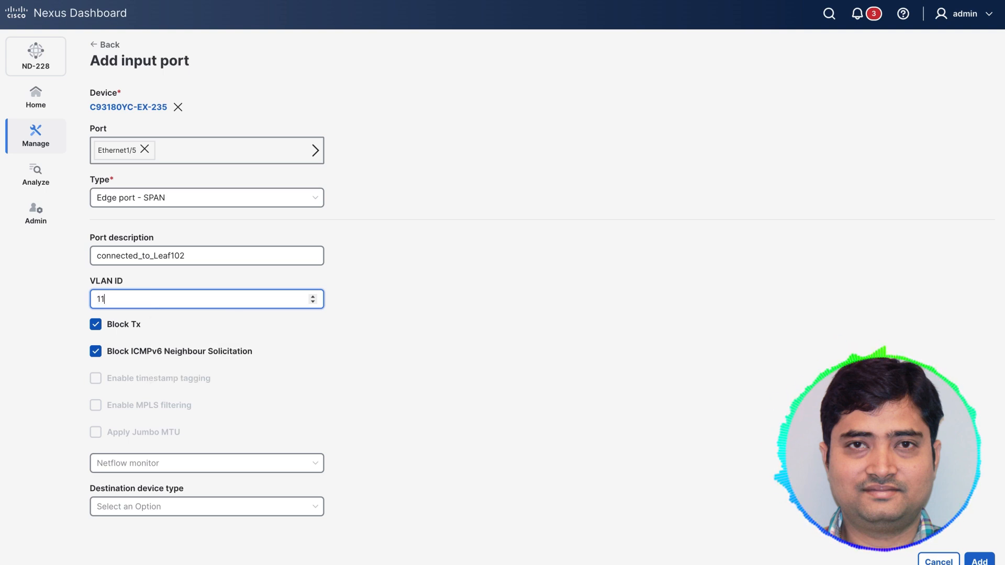
Step: Set the input port's destination device type to CONTROLLER and select ACI Fabric1 as the controller
{"action": "left_click", "coordinate": [185, 512]}
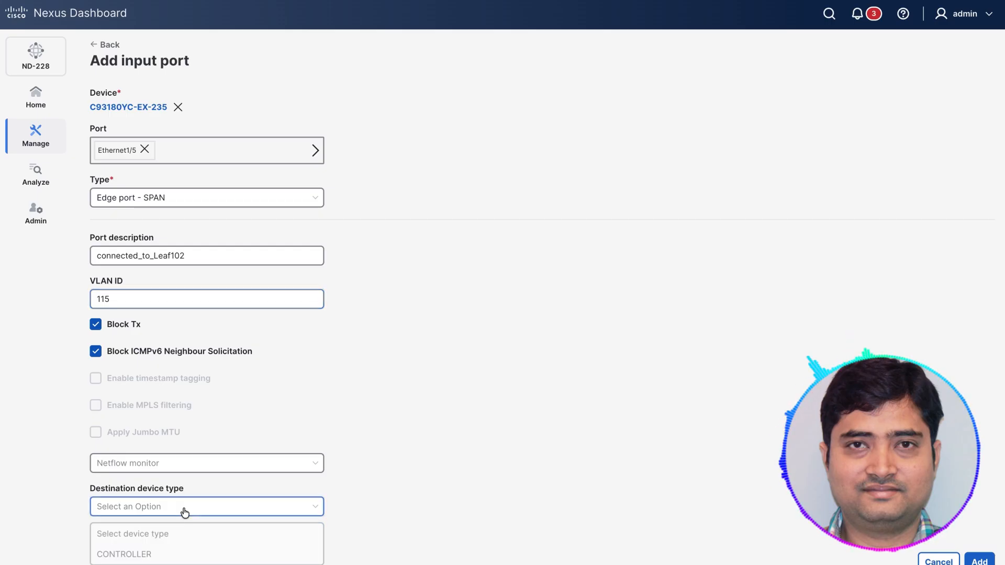
{"action": "left_click", "coordinate": [180, 553]}
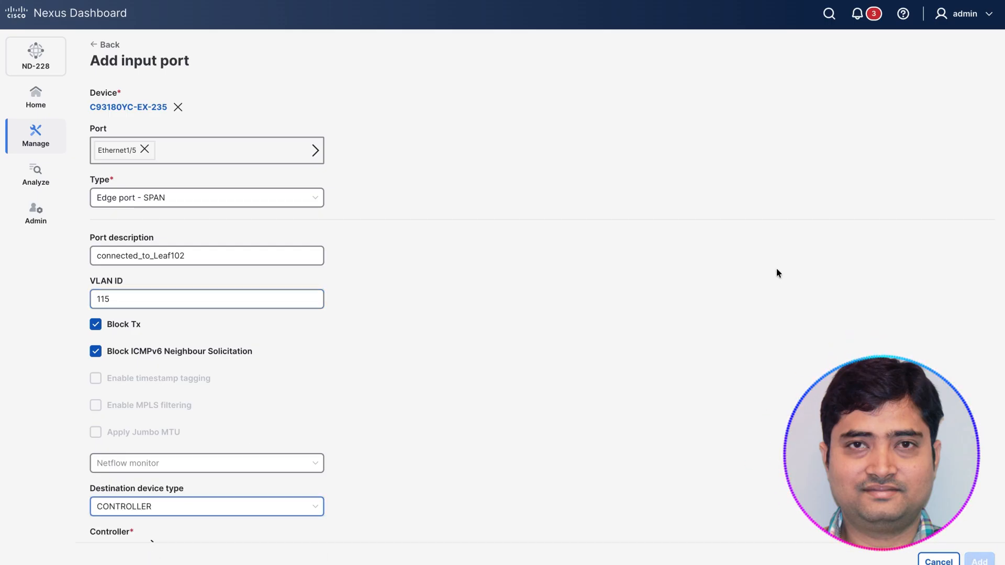
{"action": "scroll", "coordinate": [906, 290], "scroll_direction": "down", "scroll_amount": 5}
{"action": "scroll", "coordinate": [908, 293], "scroll_direction": "down", "scroll_amount": 2}
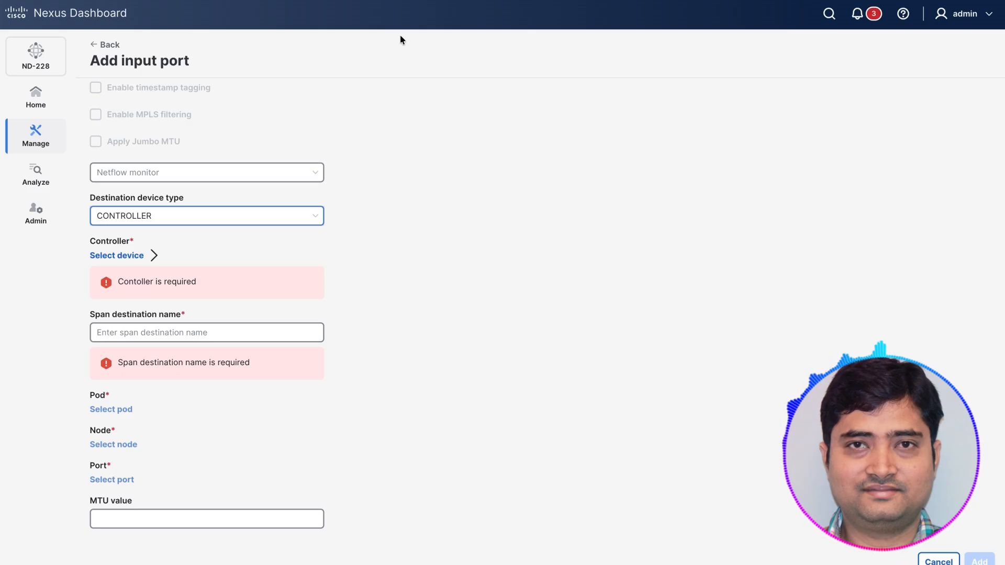
{"action": "left_click", "coordinate": [148, 217]}
{"action": "left_click", "coordinate": [145, 262]}
{"action": "left_click", "coordinate": [144, 262]}
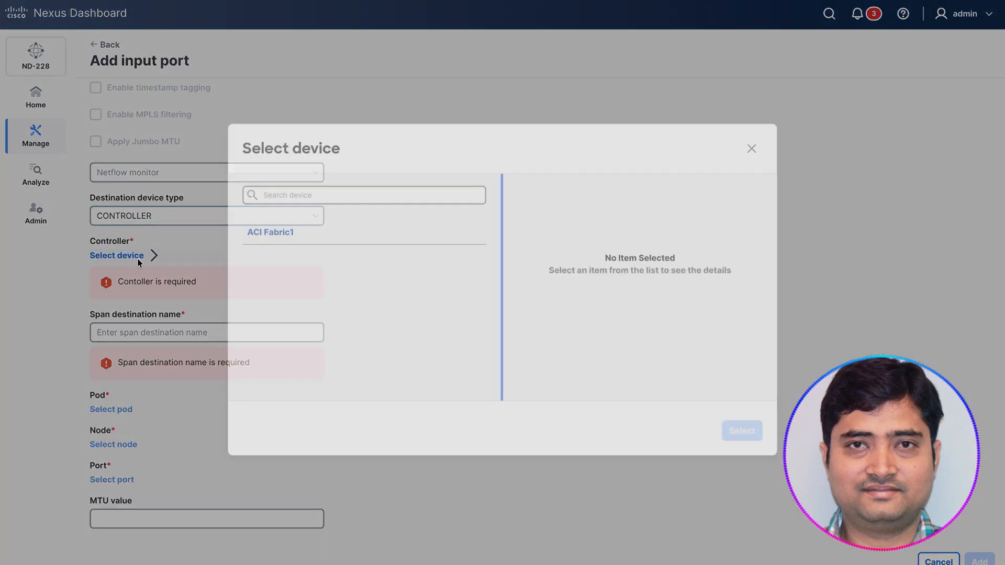
{"action": "left_click", "coordinate": [324, 241]}
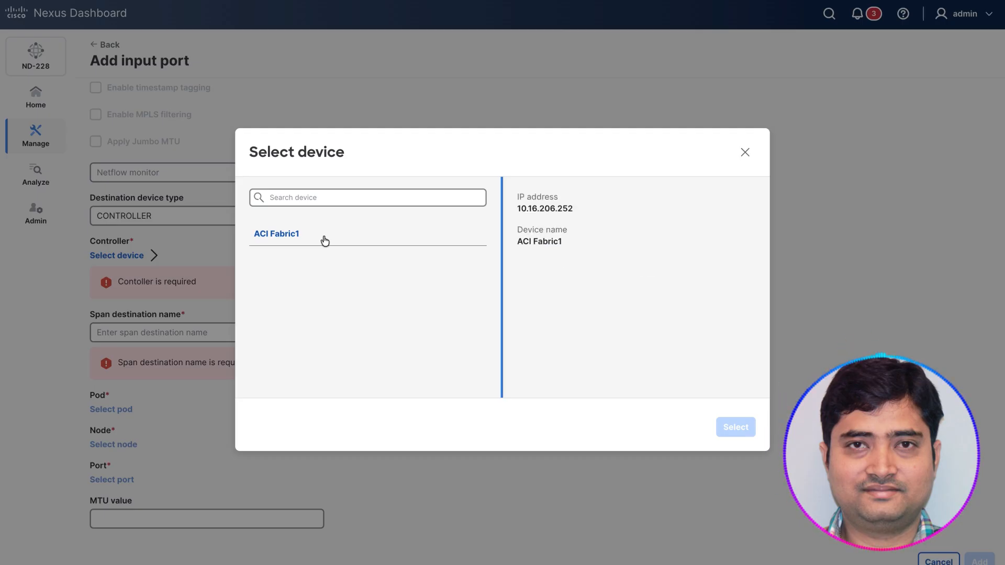
{"action": "left_click", "coordinate": [325, 240]}
{"action": "left_click", "coordinate": [735, 427]}
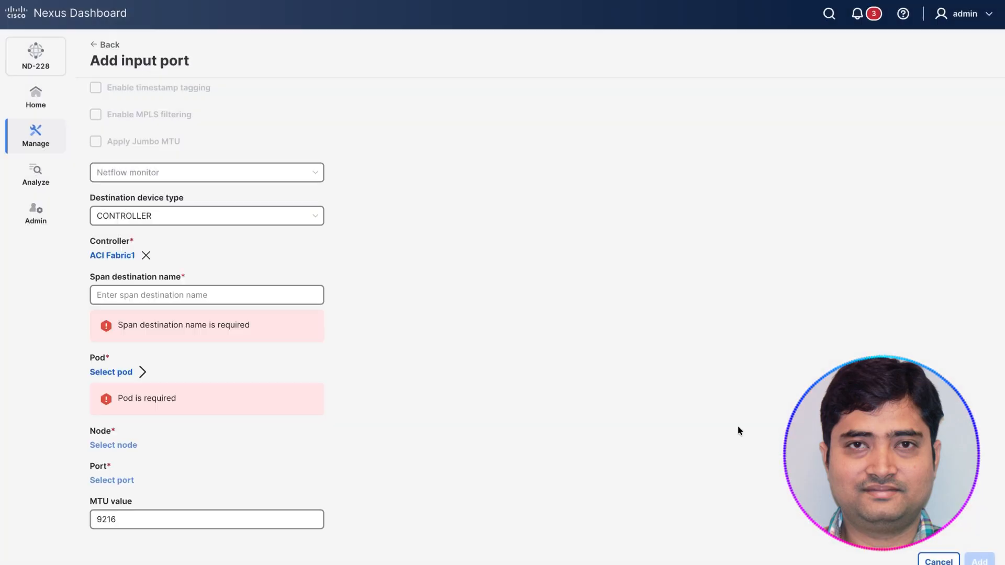
Step: Name the input port's span destination test_SD
{"action": "left_click", "coordinate": [110, 295]}
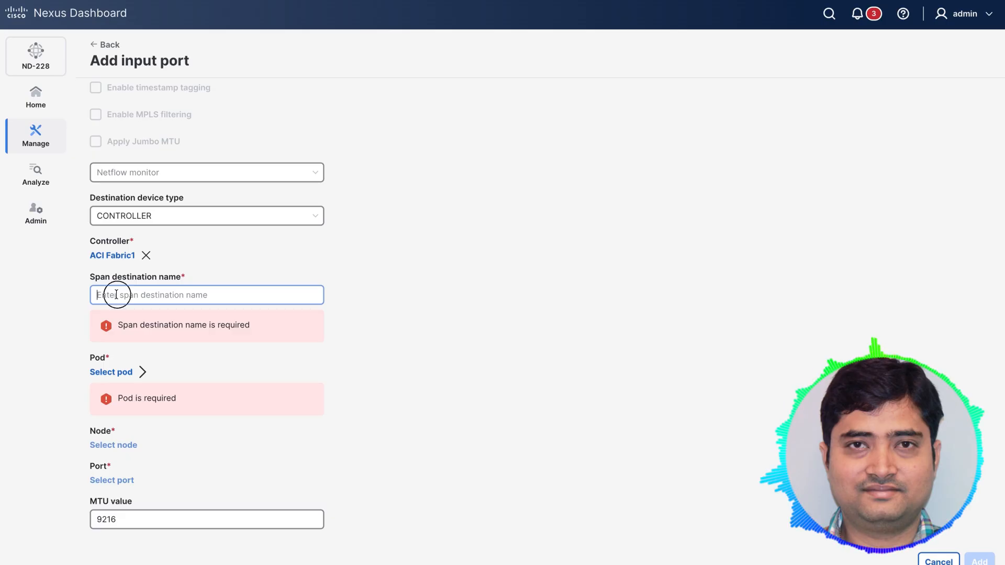
{"action": "left_click", "coordinate": [430, 265]}
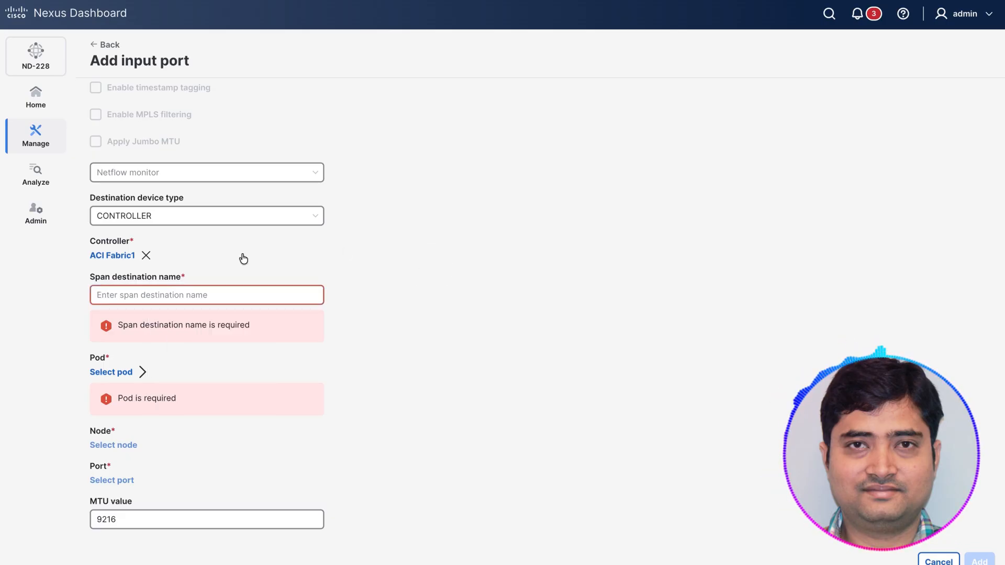
{"action": "left_click", "coordinate": [212, 294]}
{"action": "type", "text": "test_SD"}
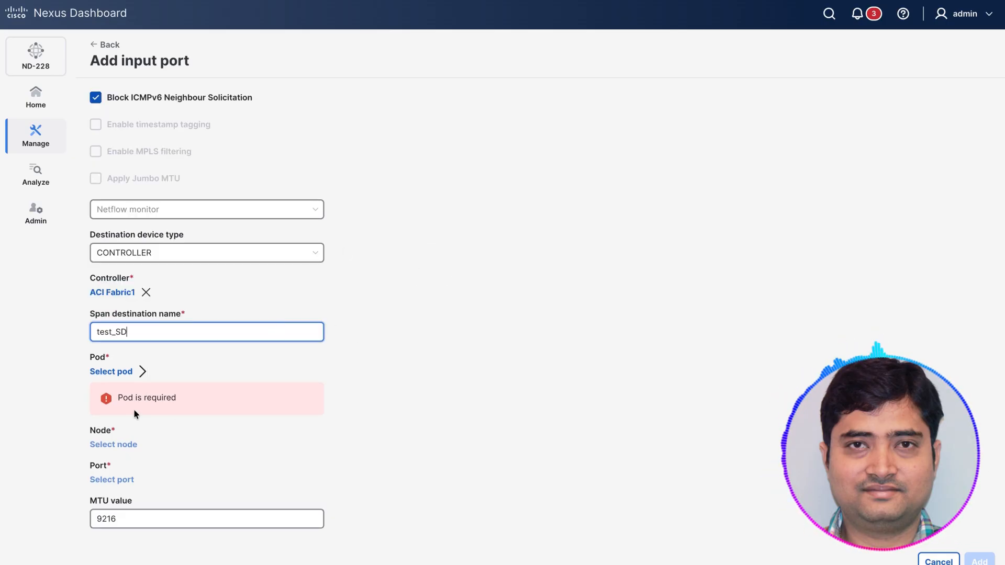
Step: Select pod-1 and node-101 as the pod and node of the span destination
{"action": "left_click", "coordinate": [115, 373]}
{"action": "left_click", "coordinate": [274, 236]}
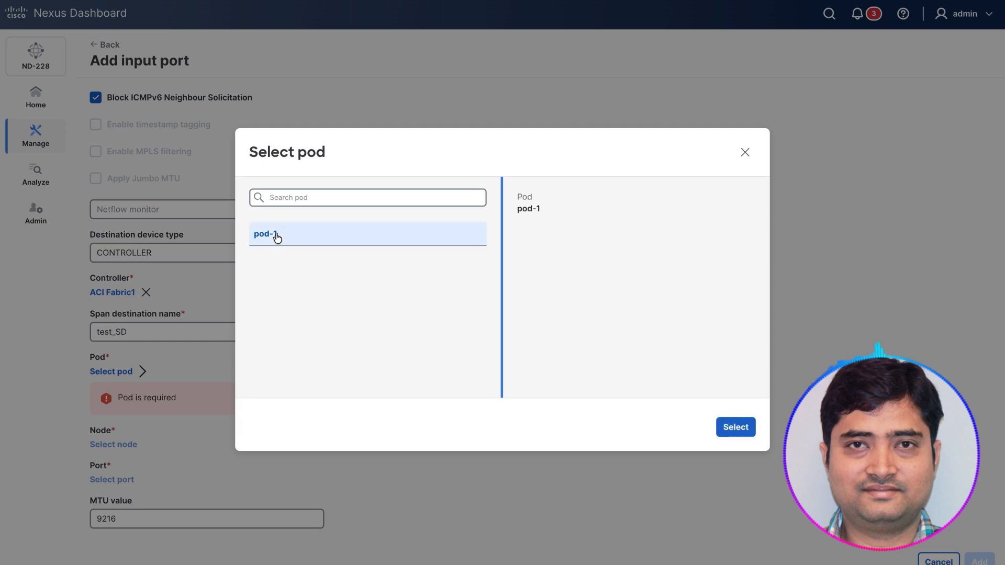
{"action": "left_click", "coordinate": [738, 427]}
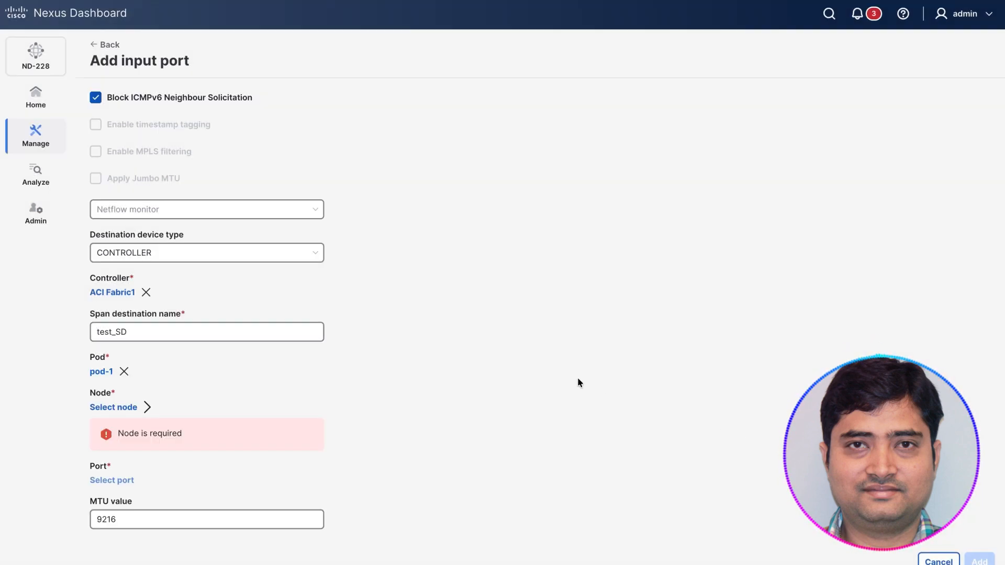
{"action": "left_click", "coordinate": [121, 408]}
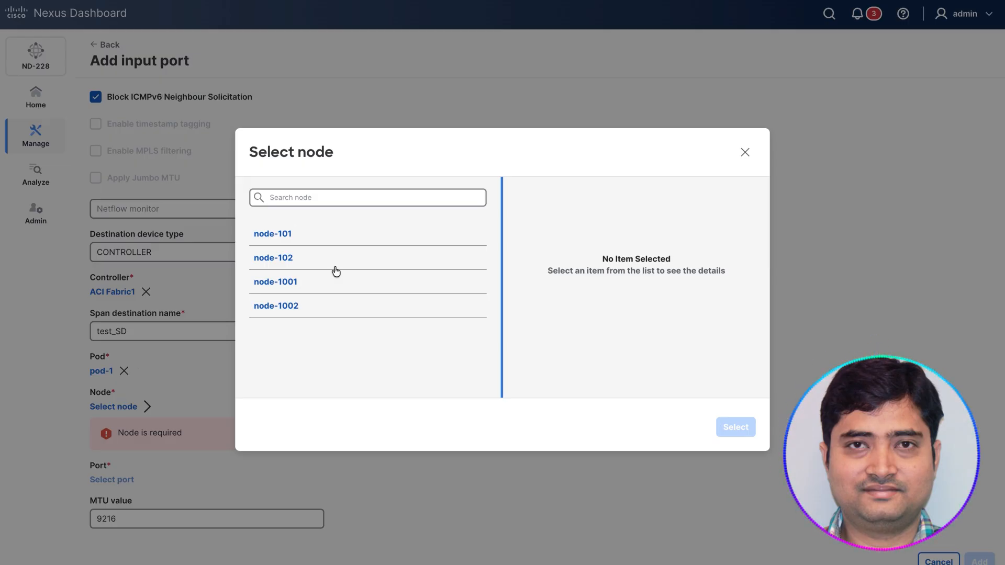
{"action": "left_click", "coordinate": [331, 240]}
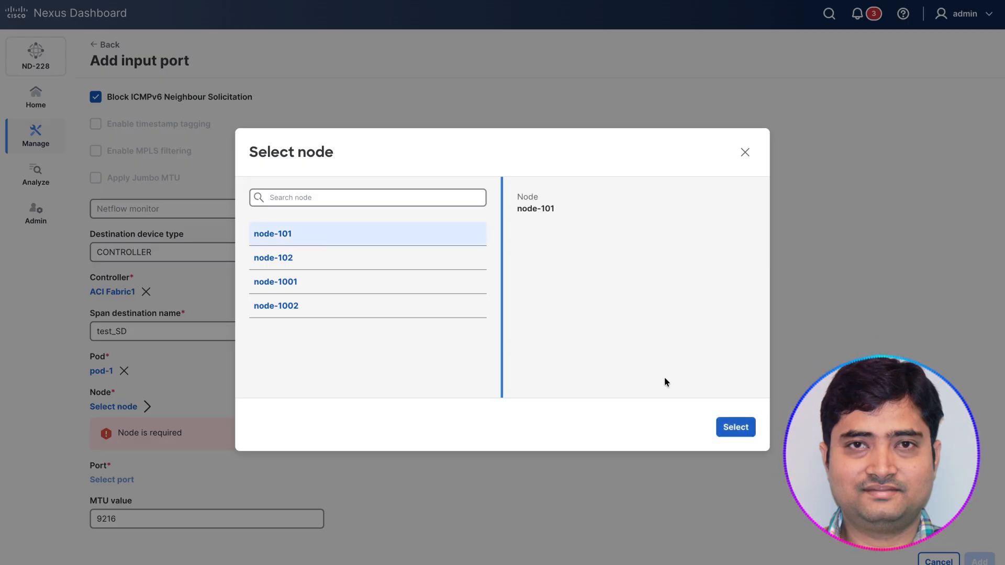
{"action": "left_click", "coordinate": [735, 426]}
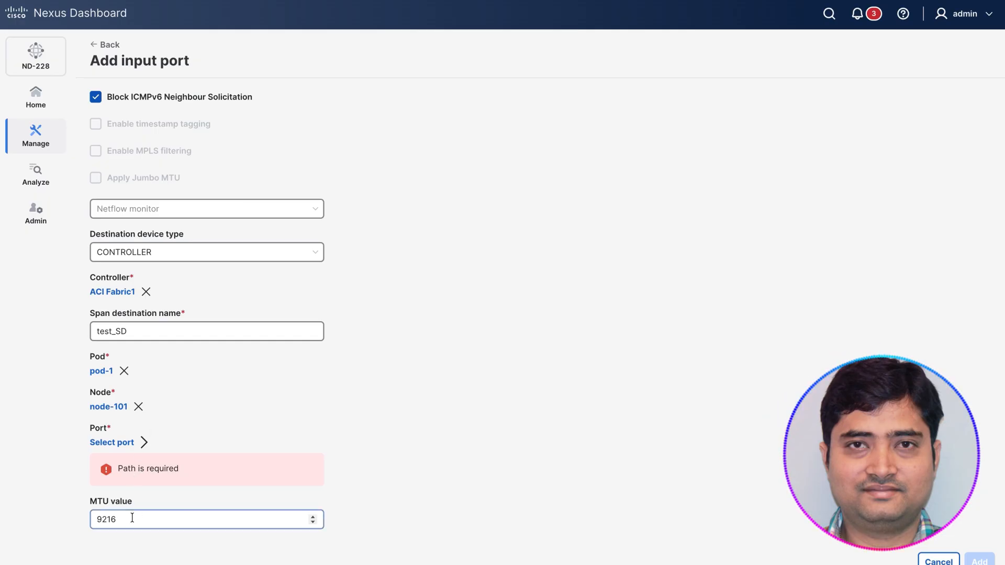
Step: Select port eth1/6 for the span destination and review the completed input port settings
{"action": "left_click", "coordinate": [118, 442]}
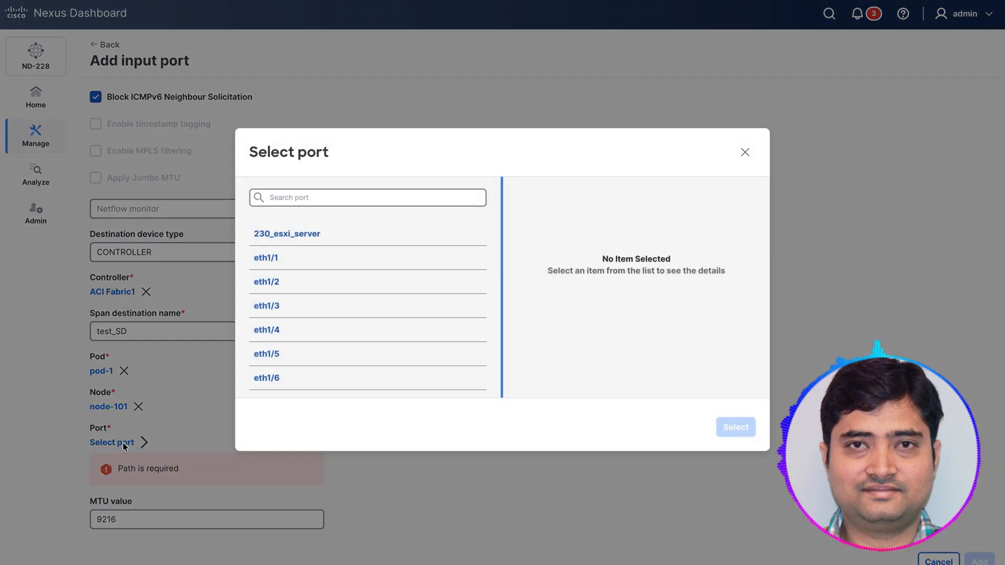
{"action": "left_click", "coordinate": [346, 377]}
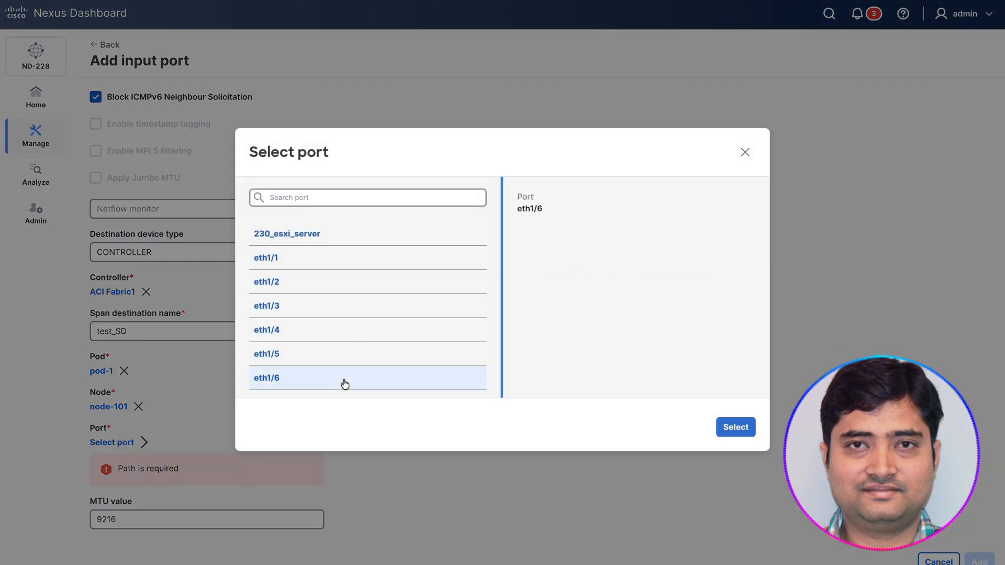
{"action": "left_click", "coordinate": [738, 428]}
{"action": "scroll", "coordinate": [580, 377], "scroll_direction": "up", "scroll_amount": 5}
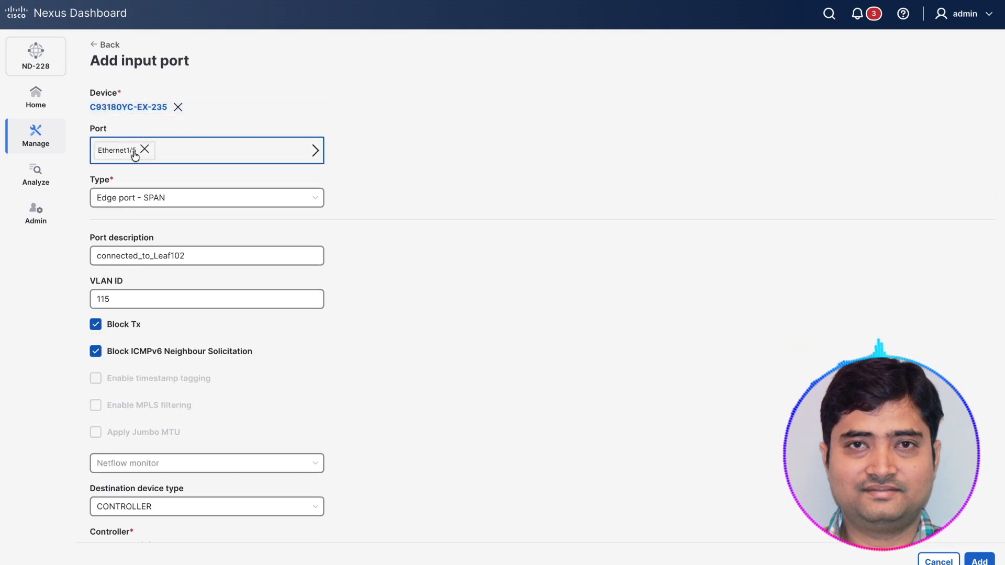
{"action": "scroll", "coordinate": [468, 361], "scroll_direction": "down", "scroll_amount": 3}
{"action": "scroll", "coordinate": [468, 361], "scroll_direction": "down", "scroll_amount": 3}
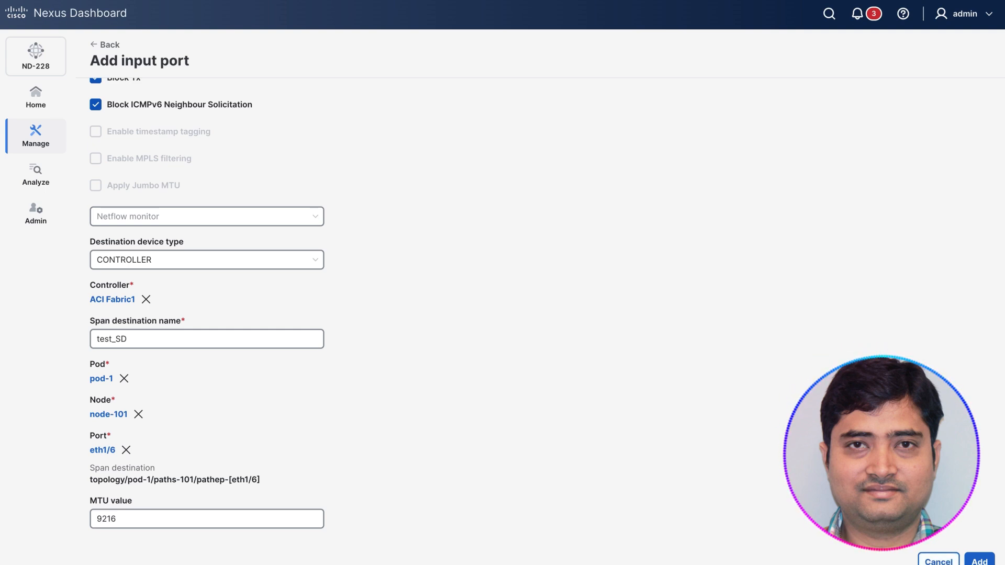
{"action": "scroll", "coordinate": [540, 321], "scroll_direction": "up", "scroll_amount": 1}
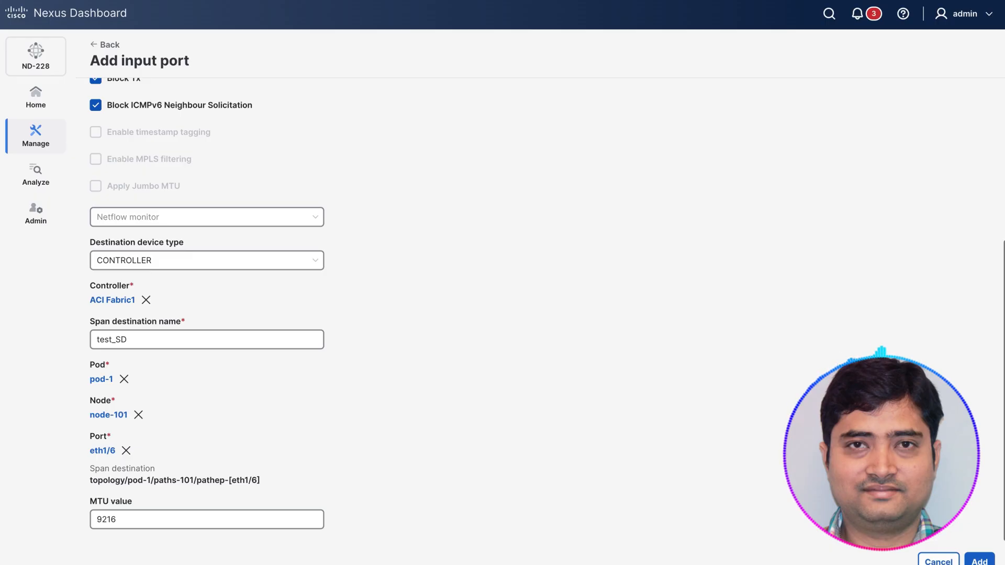
{"action": "scroll", "coordinate": [677, 361], "scroll_direction": "up", "scroll_amount": 5}
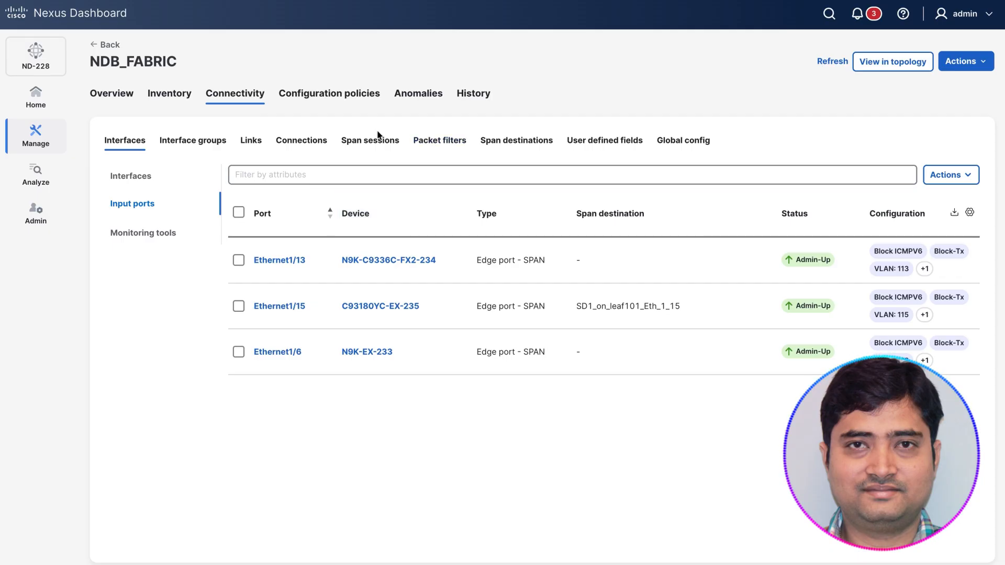
Step: Start adding a span session to NDB_FABRIC, name it SS1 and select ACI Fabric1 as its controller
{"action": "left_click", "coordinate": [367, 140]}
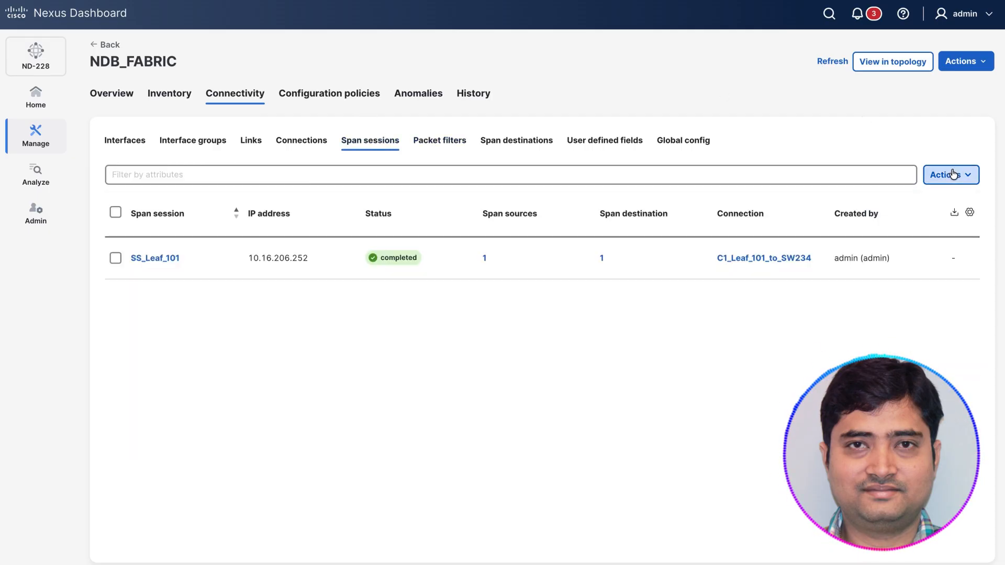
{"action": "left_click", "coordinate": [952, 174]}
{"action": "left_click", "coordinate": [847, 198]}
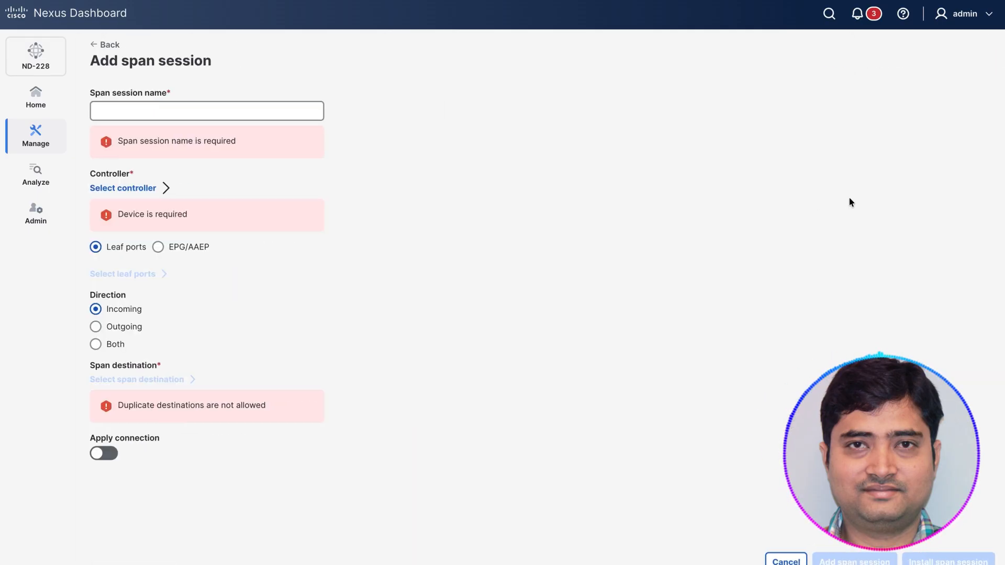
{"action": "left_click", "coordinate": [189, 112]}
{"action": "type", "text": "SS1"}
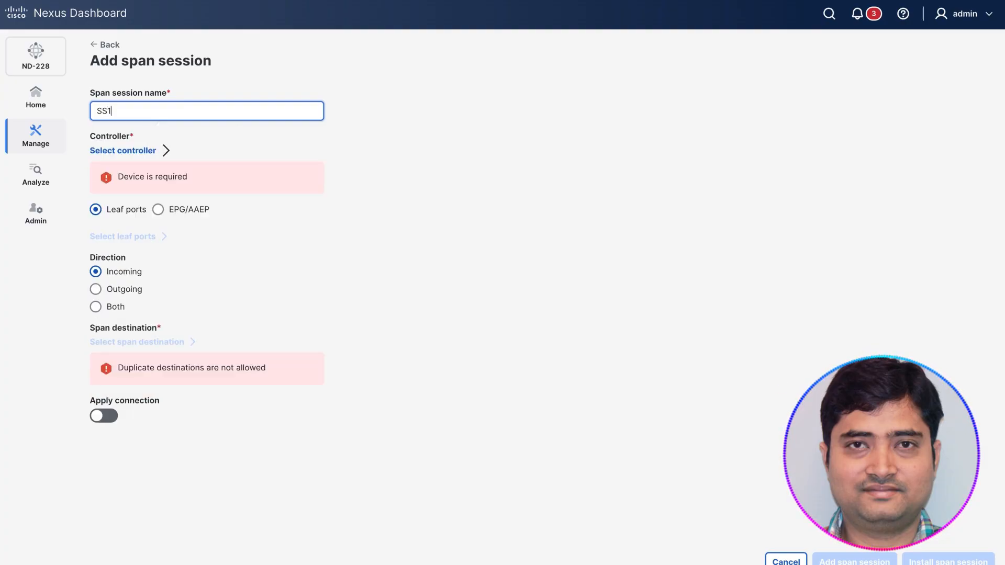
{"action": "left_click", "coordinate": [136, 151]}
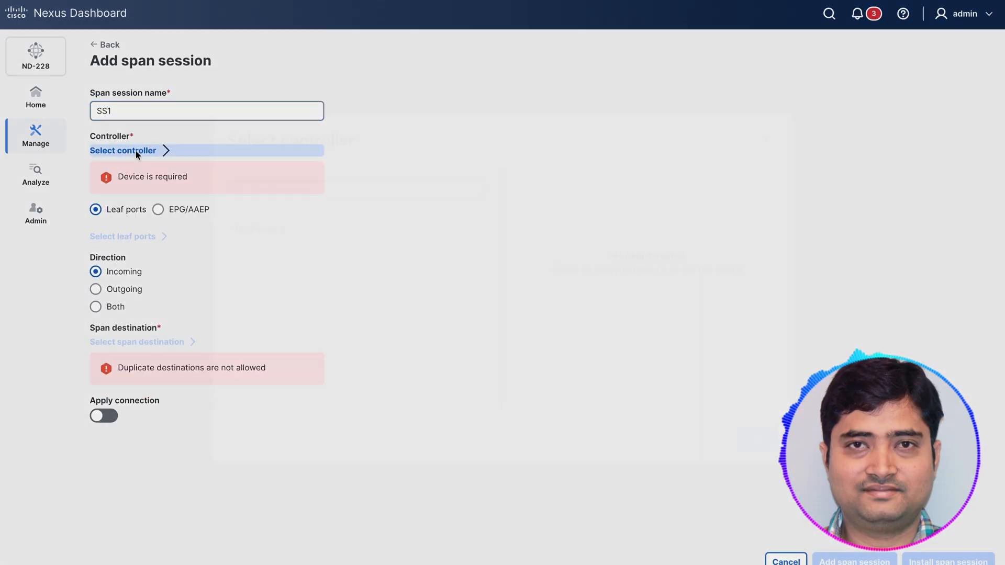
{"action": "left_click", "coordinate": [316, 234]}
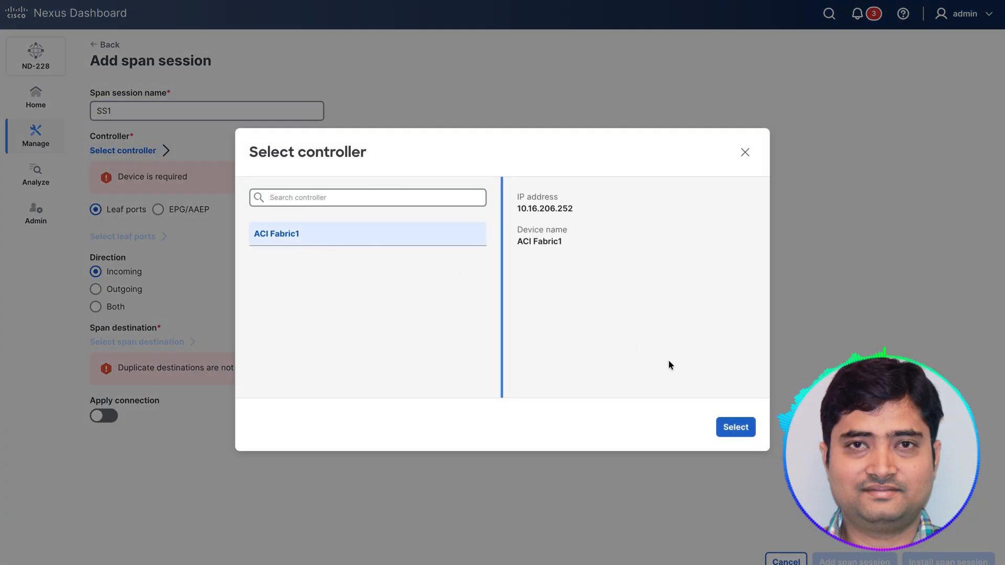
{"action": "left_click", "coordinate": [720, 427]}
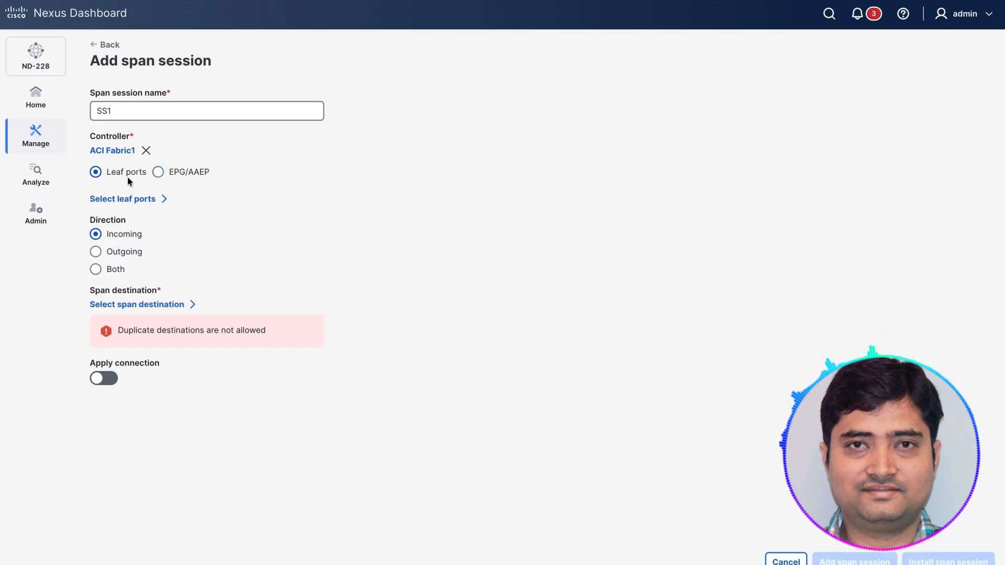
Step: Select leaf ports eth1/1 and eth1/2 of node-101 in pod-1 as sources for the span session
{"action": "left_click", "coordinate": [125, 201]}
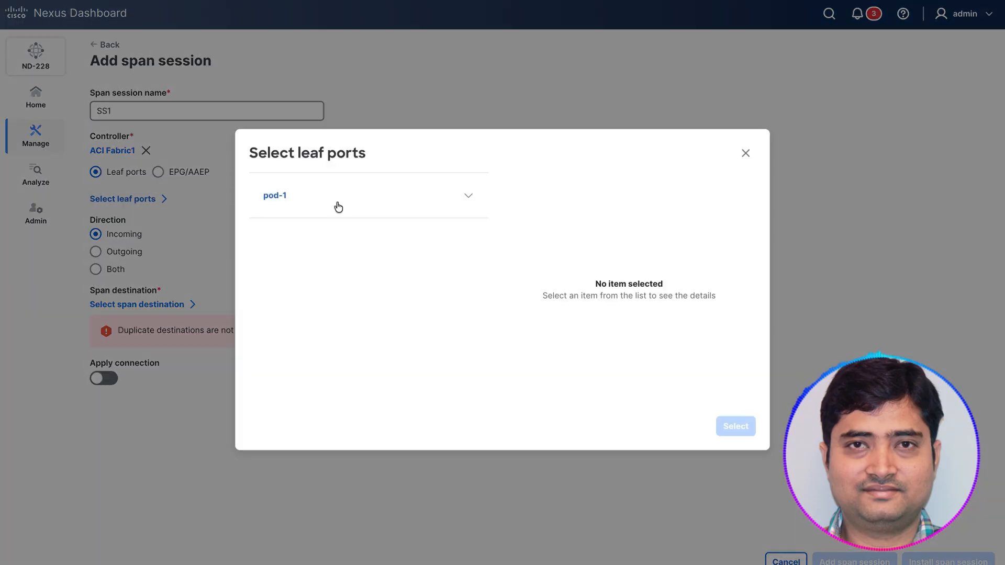
{"action": "left_click", "coordinate": [337, 204]}
{"action": "left_click", "coordinate": [347, 244]}
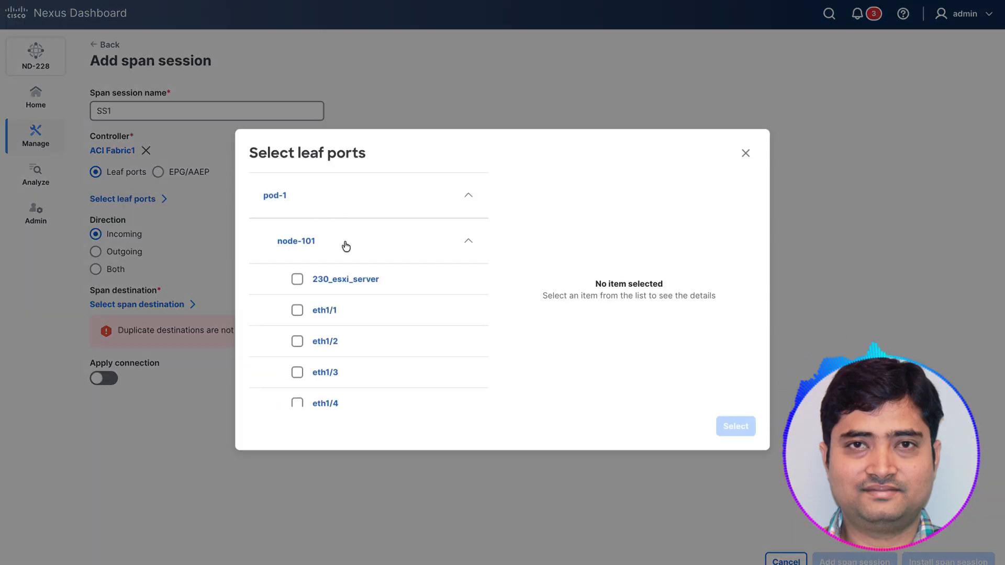
{"action": "left_click", "coordinate": [296, 310]}
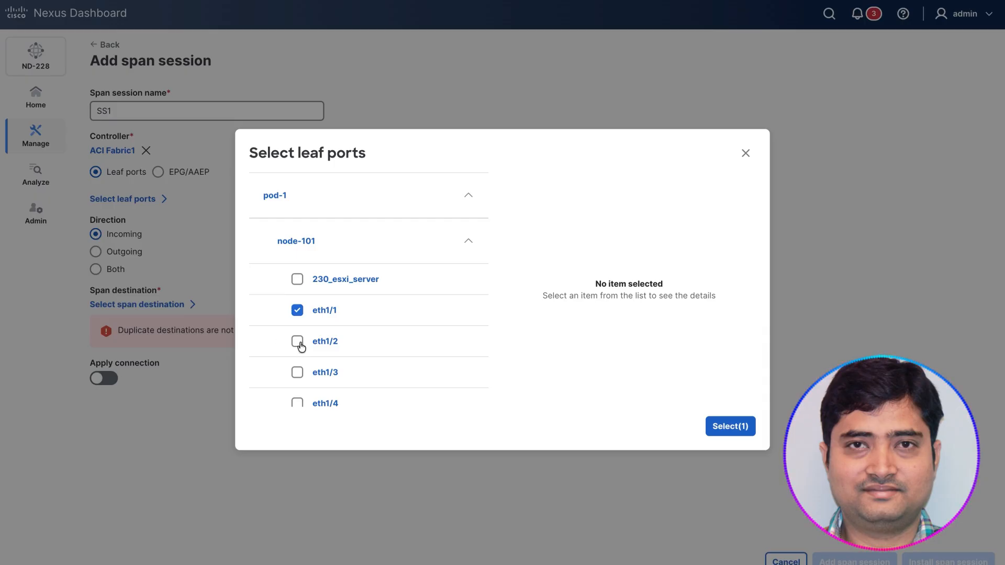
{"action": "left_click", "coordinate": [297, 342]}
{"action": "left_click", "coordinate": [730, 426]}
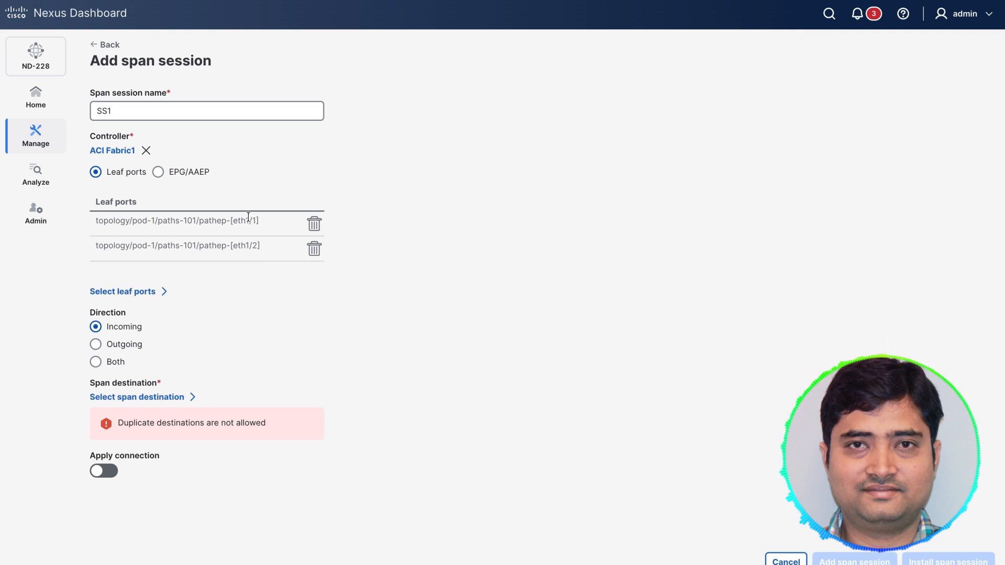
Step: Set the span session's direction to Both and its span destination to SD1_on_leaf101_Eth_1_15
{"action": "left_click", "coordinate": [96, 362]}
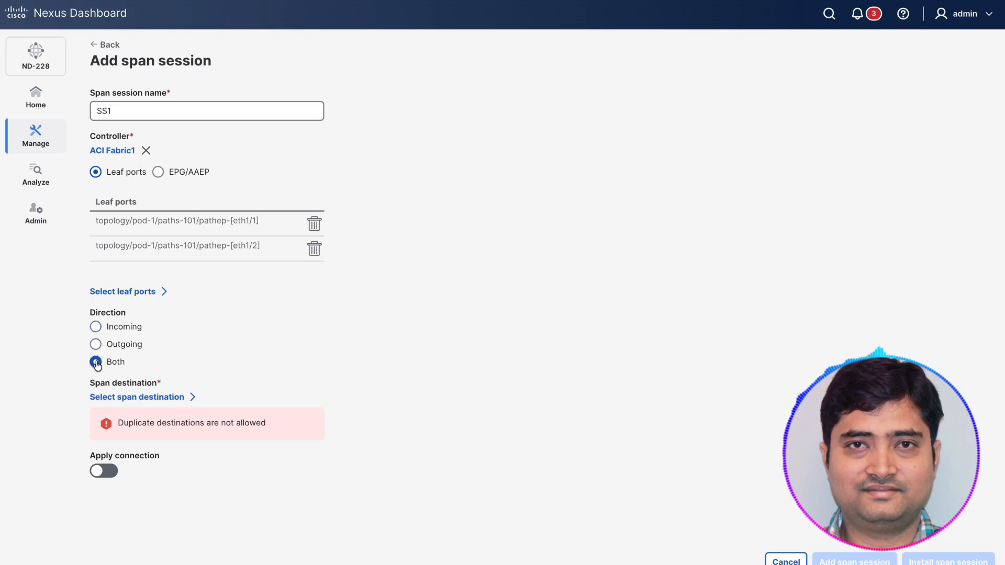
{"action": "left_click", "coordinate": [156, 398]}
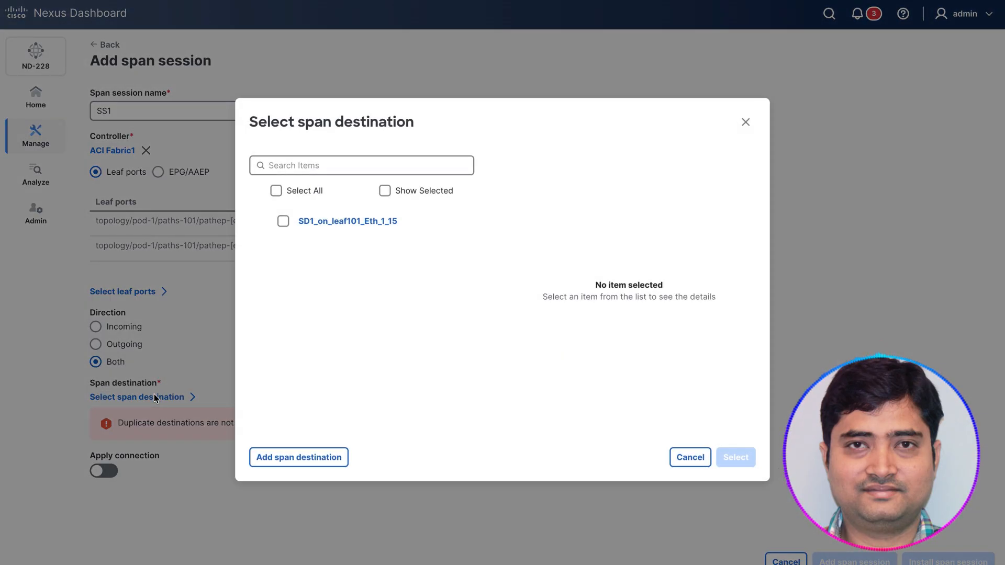
{"action": "left_click", "coordinate": [283, 222]}
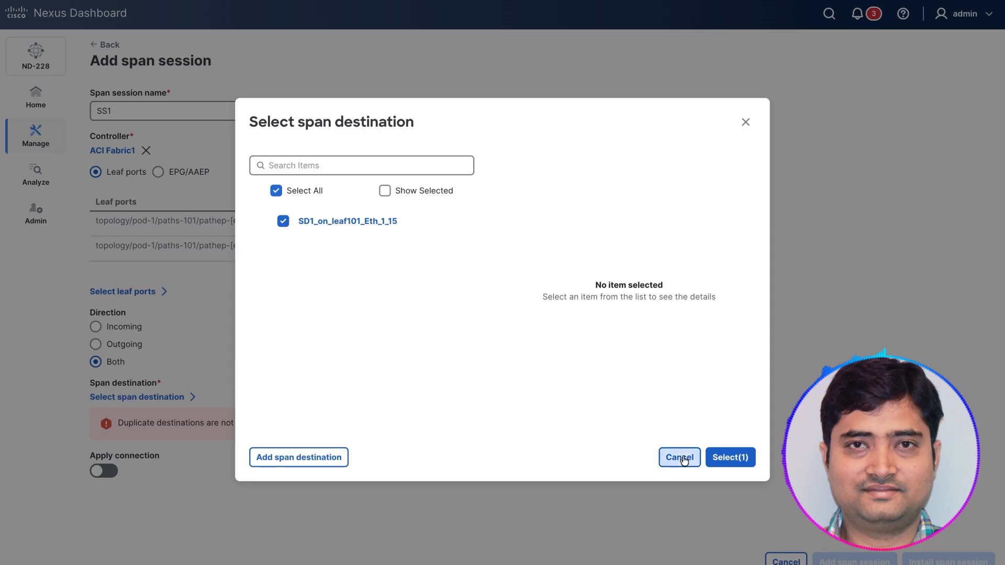
{"action": "left_click", "coordinate": [731, 456]}
Step: Enable applying a connection for span session SS1, choose c3_SW_234_to_SW_233, and cancel adding the session
{"action": "left_click", "coordinate": [103, 488]}
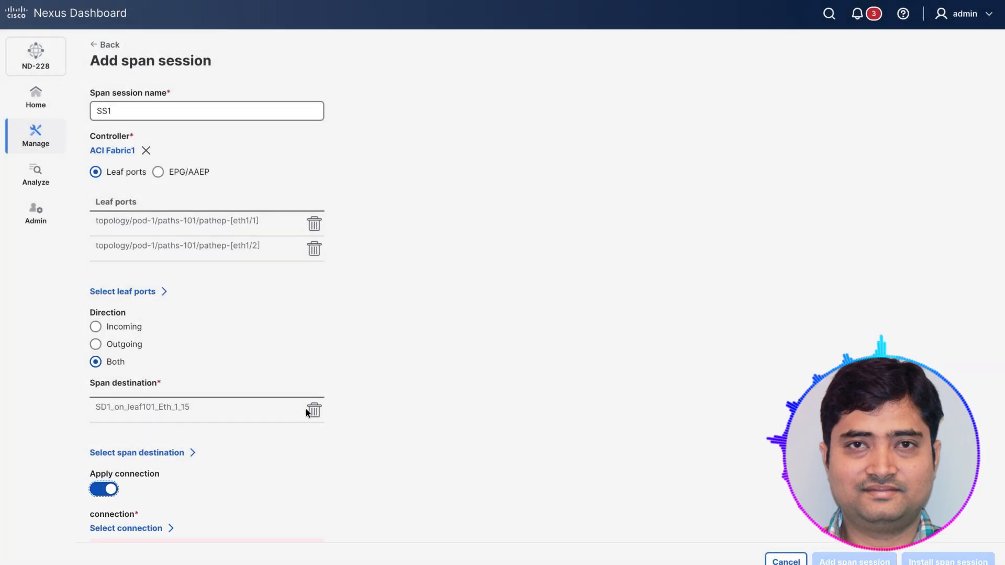
{"action": "scroll", "coordinate": [412, 471], "scroll_direction": "down", "scroll_amount": 1}
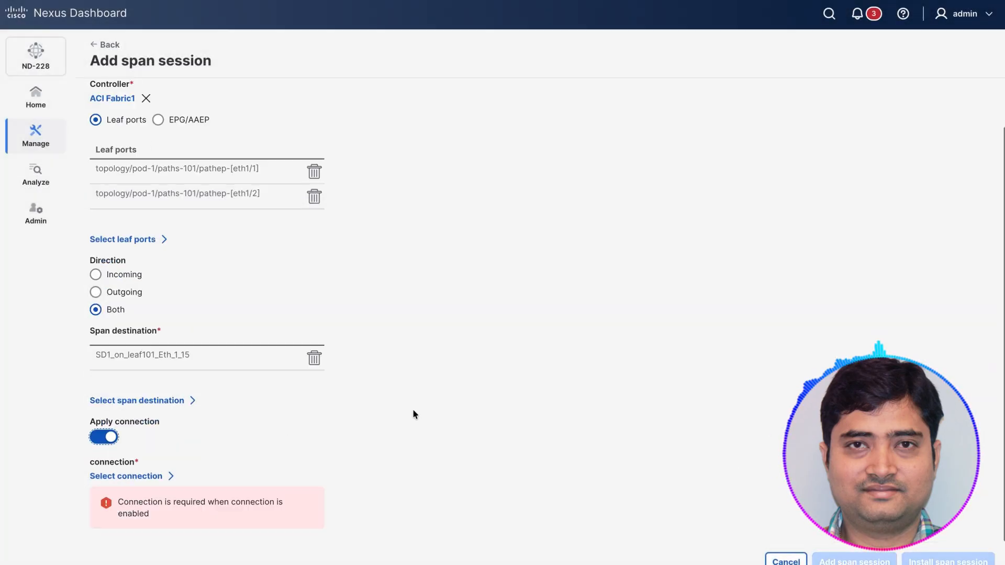
{"action": "left_click", "coordinate": [140, 476]}
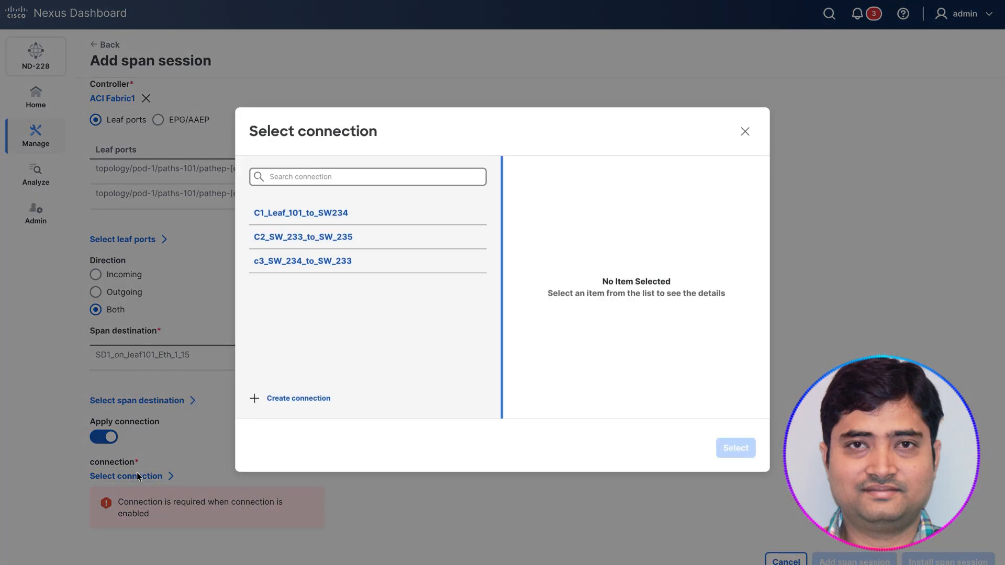
{"action": "left_click", "coordinate": [377, 262]}
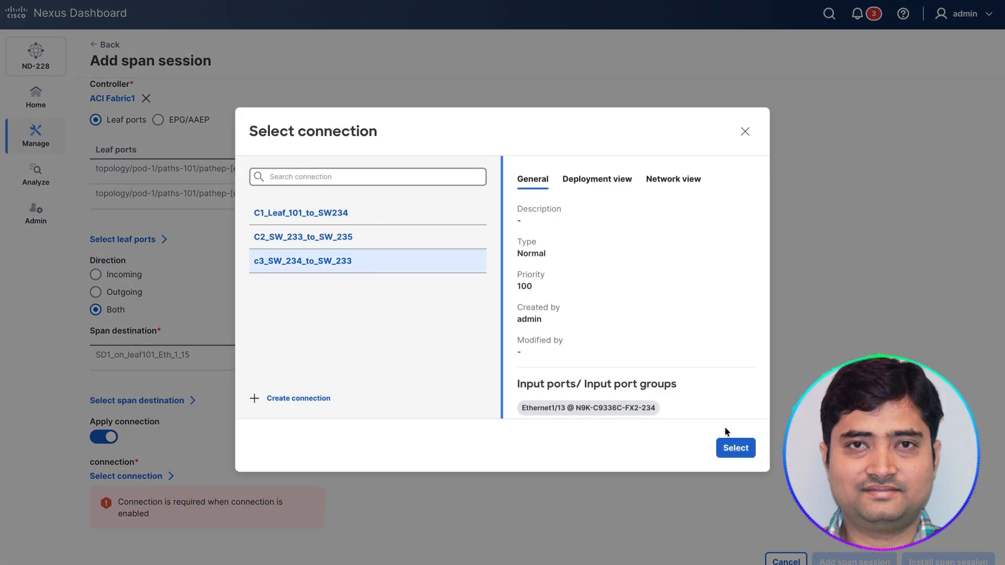
{"action": "left_click", "coordinate": [737, 448]}
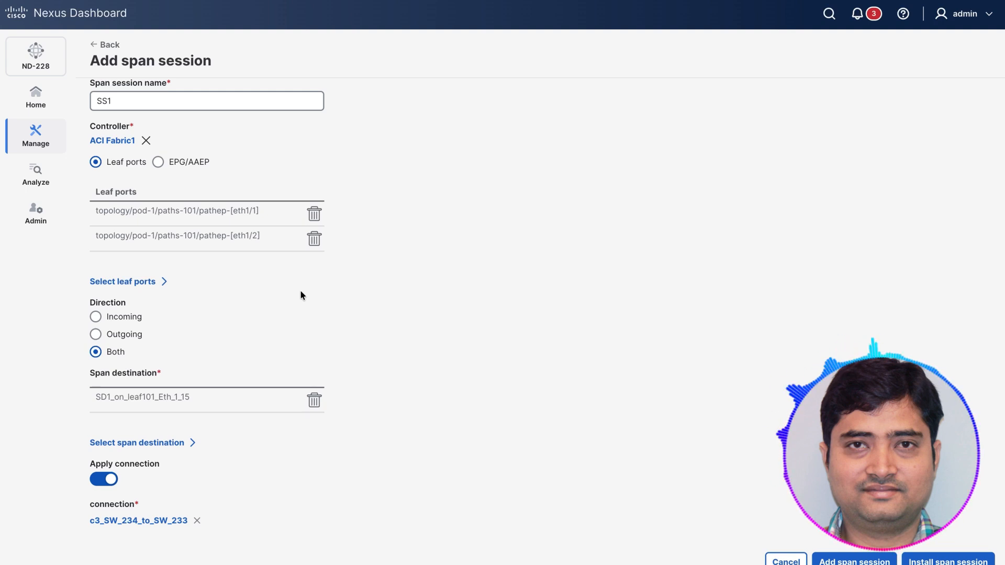
{"action": "left_click", "coordinate": [779, 560]}
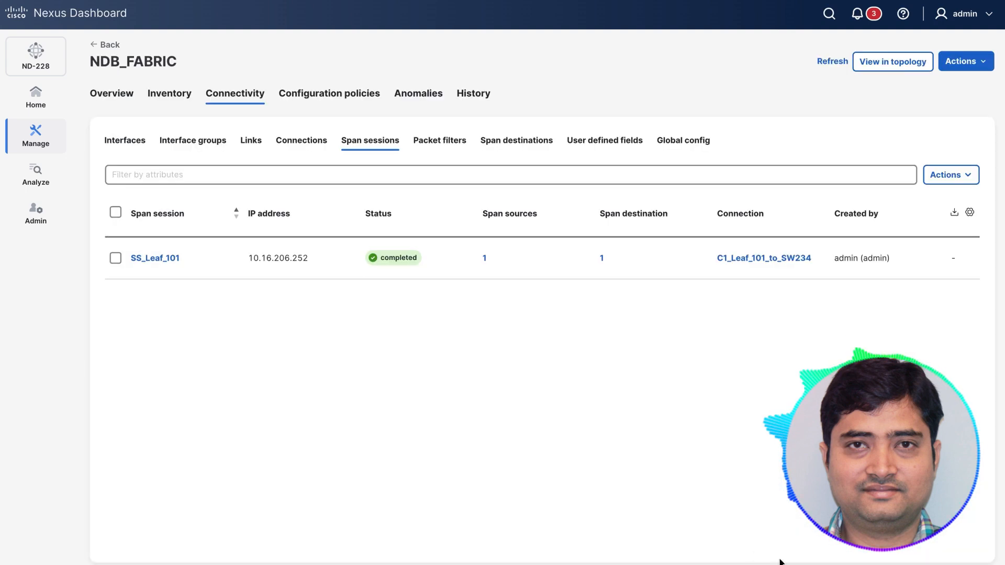
Step: Review the details of the existing span session SS_Leaf_101 and return to the span session list
{"action": "double_click", "coordinate": [150, 258]}
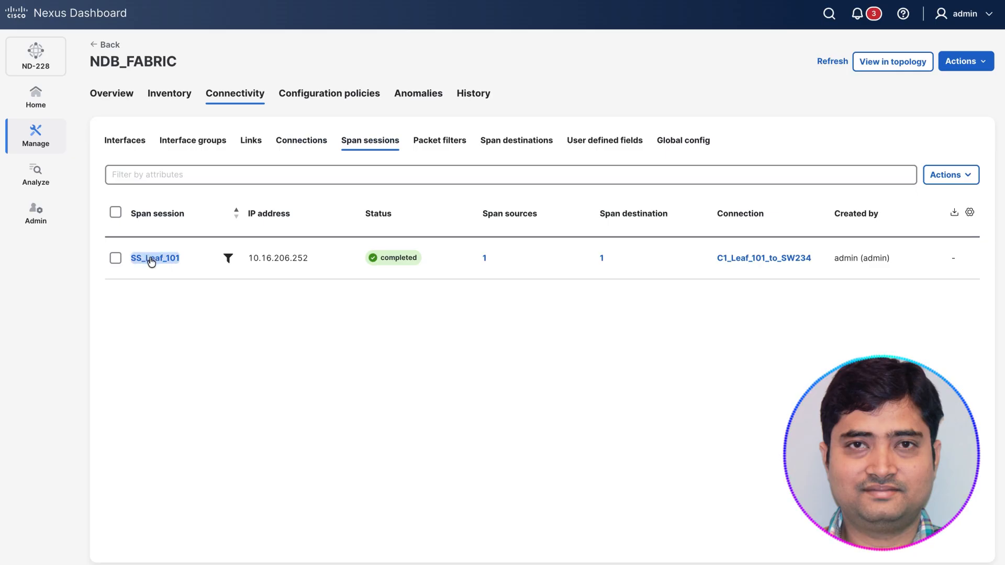
{"action": "left_click", "coordinate": [151, 260]}
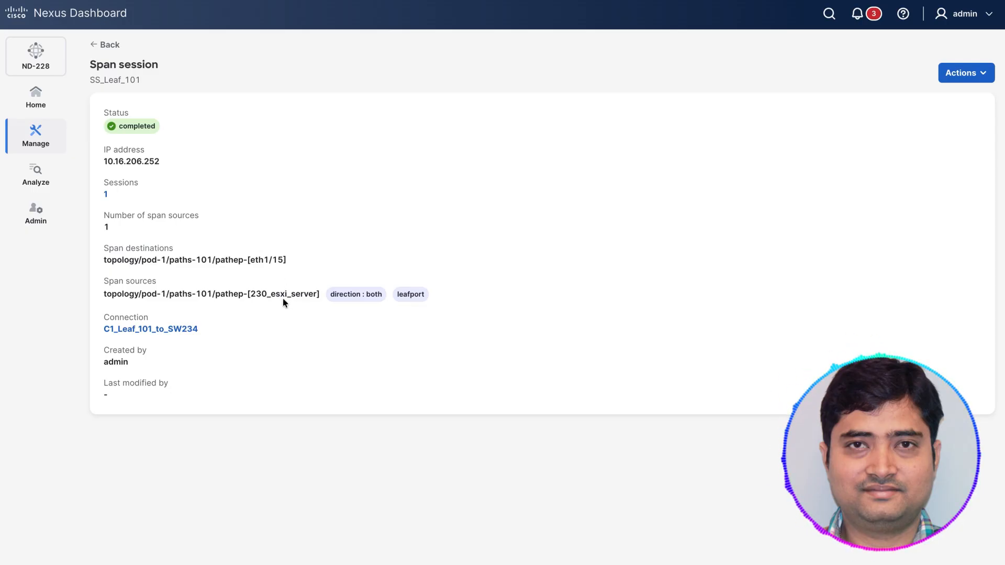
{"action": "left_click", "coordinate": [107, 46]}
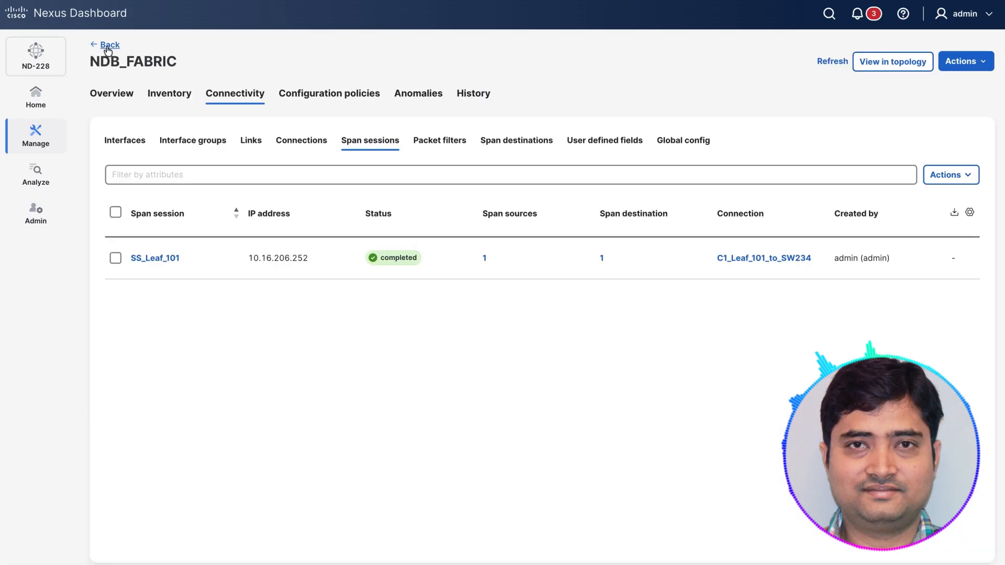
Step: Review the details of span destination SD1_on_leaf101_Eth_1_15 and return to the span destination list
{"action": "left_click", "coordinate": [516, 142]}
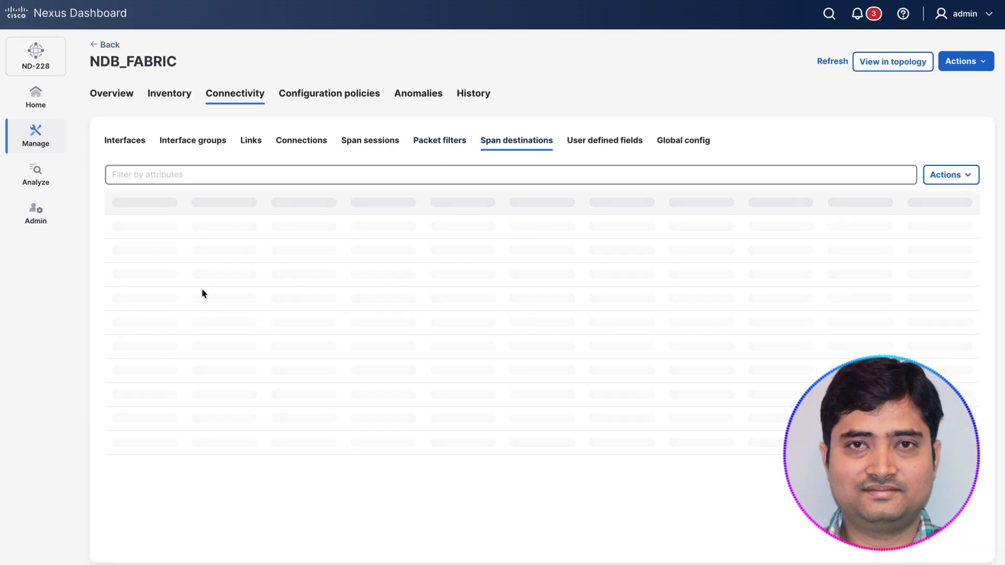
{"action": "left_click", "coordinate": [171, 255]}
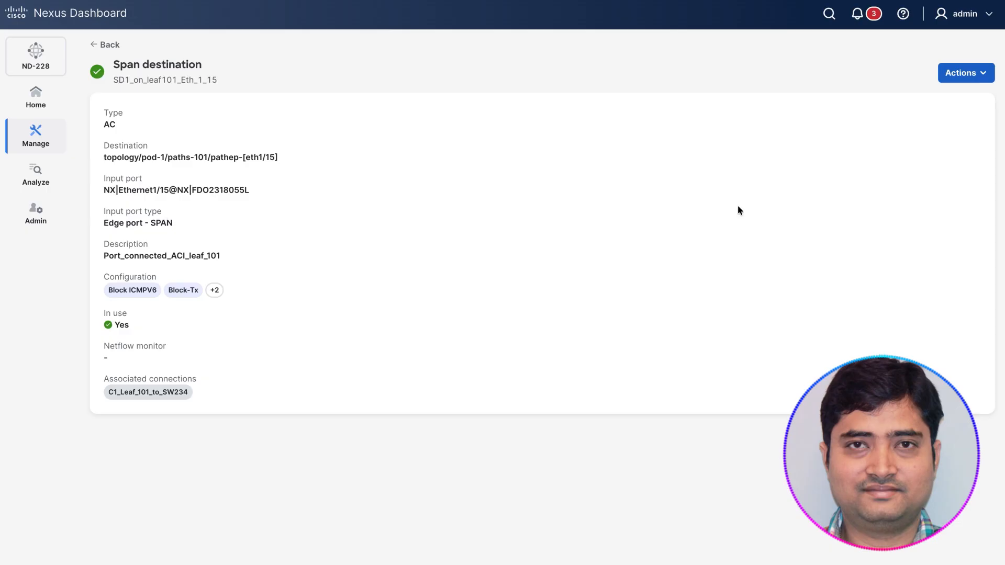
{"action": "left_click", "coordinate": [105, 45]}
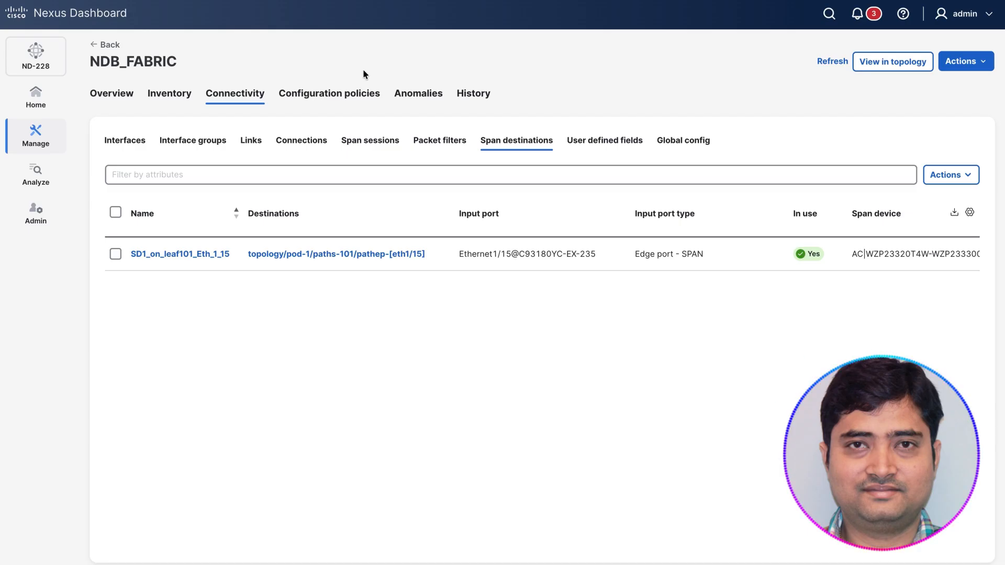
Step: Examine the fabric's user defined fields and the form for adding a UDF, leaving it without adding one
{"action": "left_click", "coordinate": [602, 144]}
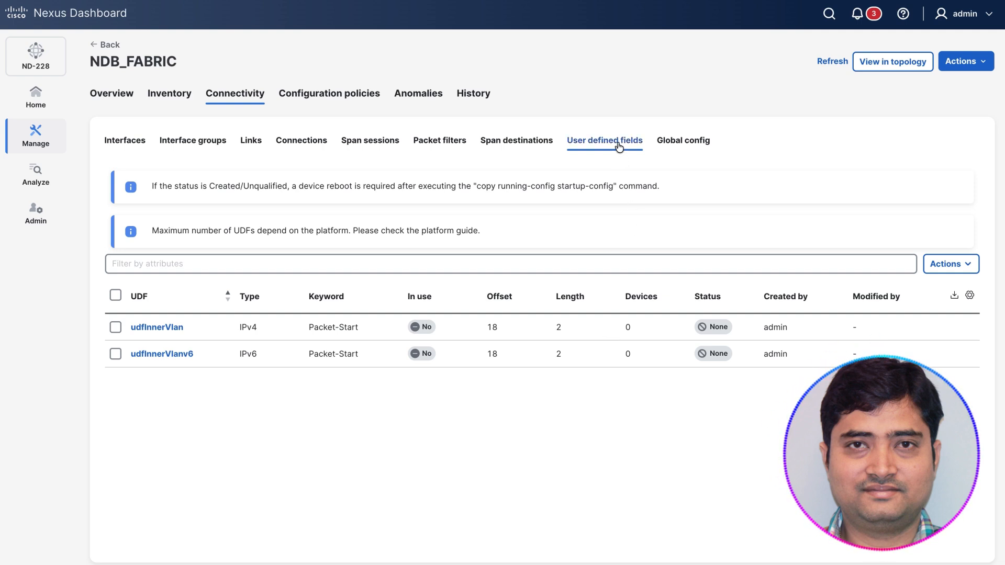
{"action": "left_click", "coordinate": [950, 264]}
{"action": "left_click", "coordinate": [883, 286]}
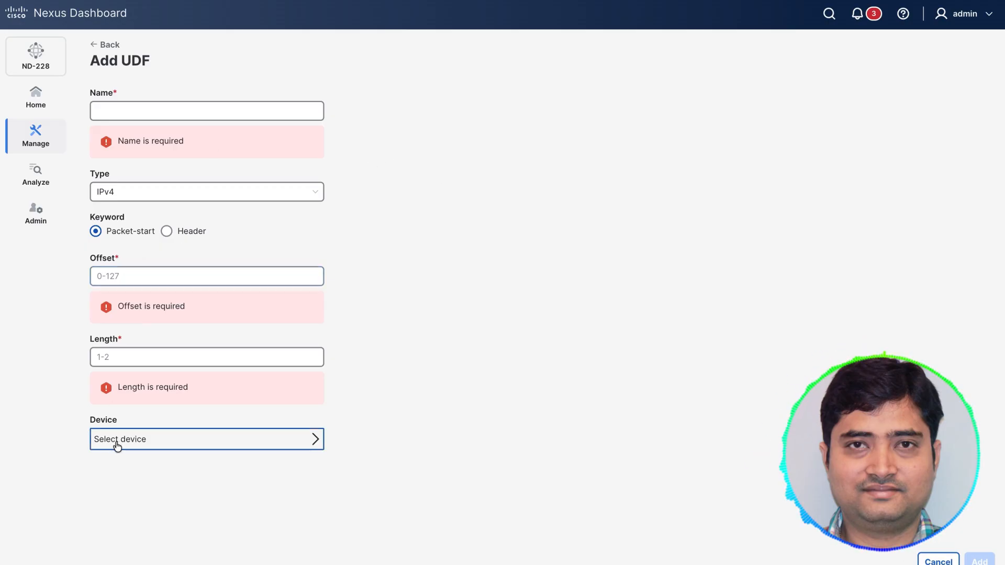
{"action": "left_click", "coordinate": [111, 45]}
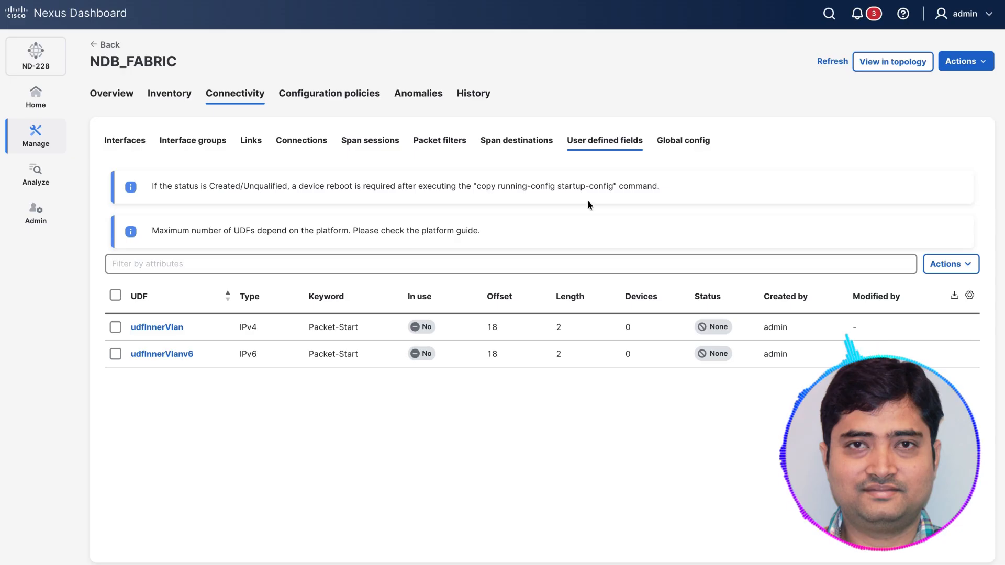
Step: Look through the packet filters available when adding a connection to NDB_FABRIC
{"action": "left_click", "coordinate": [301, 142]}
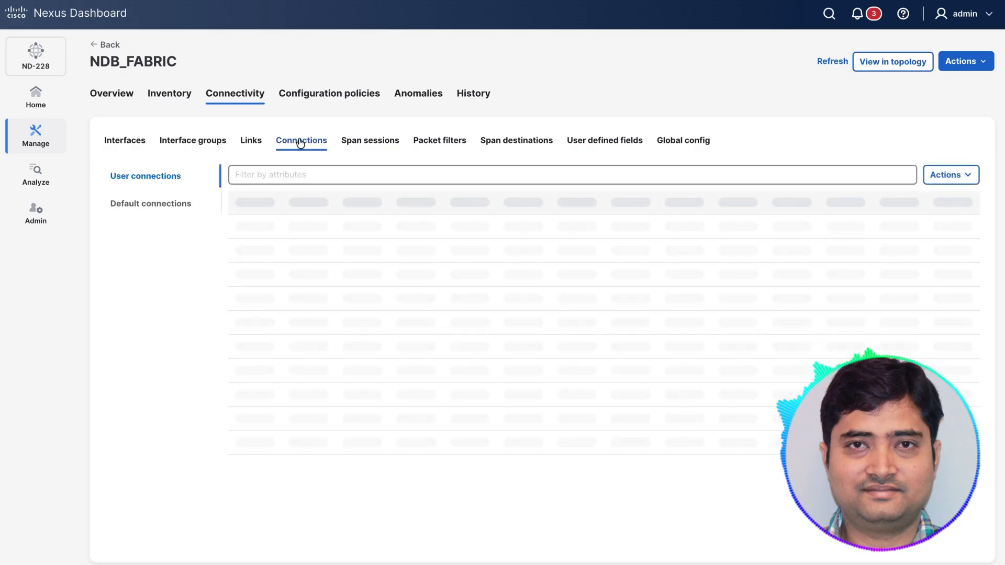
{"action": "left_click", "coordinate": [950, 174]}
{"action": "left_click", "coordinate": [897, 198]}
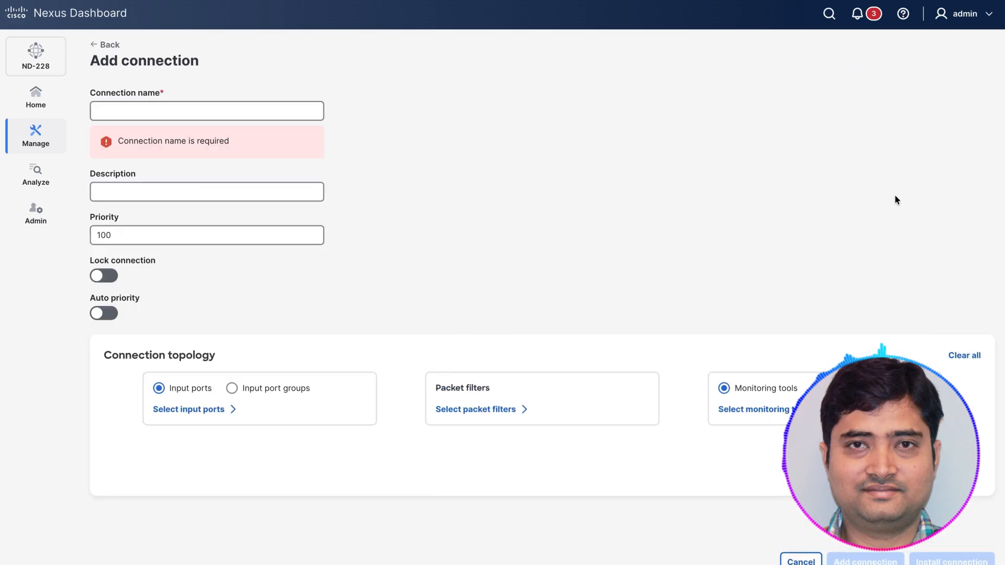
{"action": "left_click", "coordinate": [494, 409]}
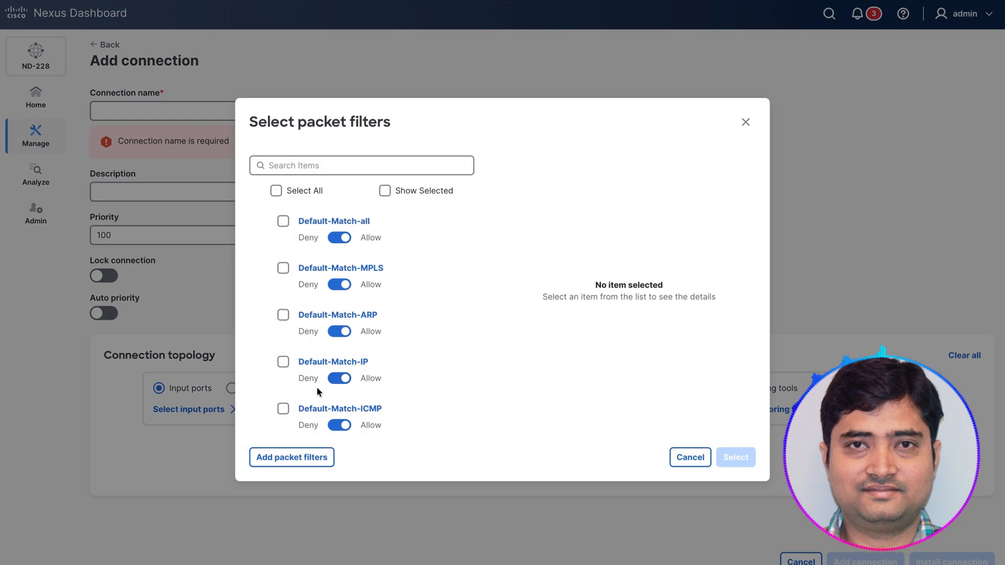
{"action": "scroll", "coordinate": [316, 387], "scroll_direction": "down", "scroll_amount": 3}
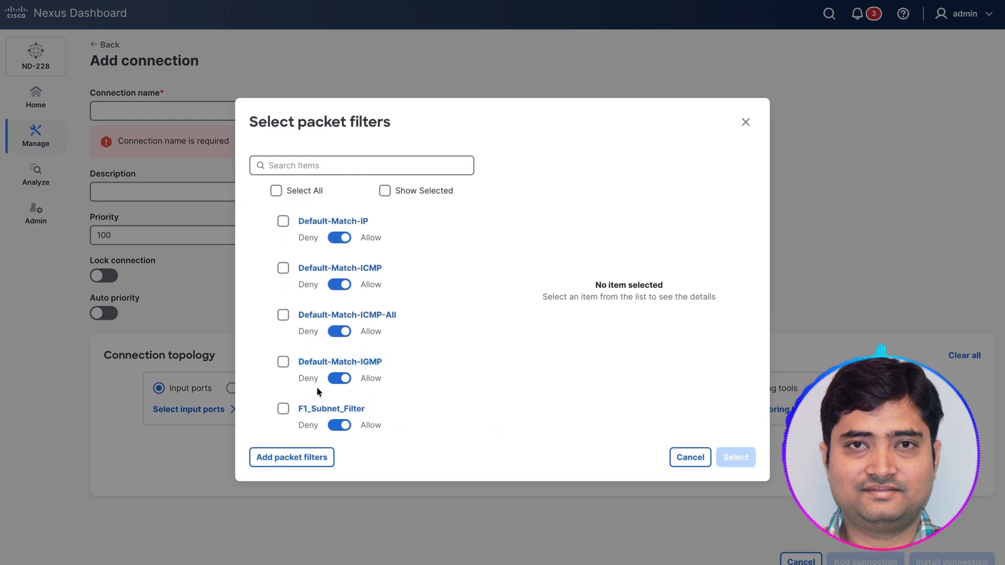
{"action": "scroll", "coordinate": [316, 387], "scroll_direction": "up", "scroll_amount": 3}
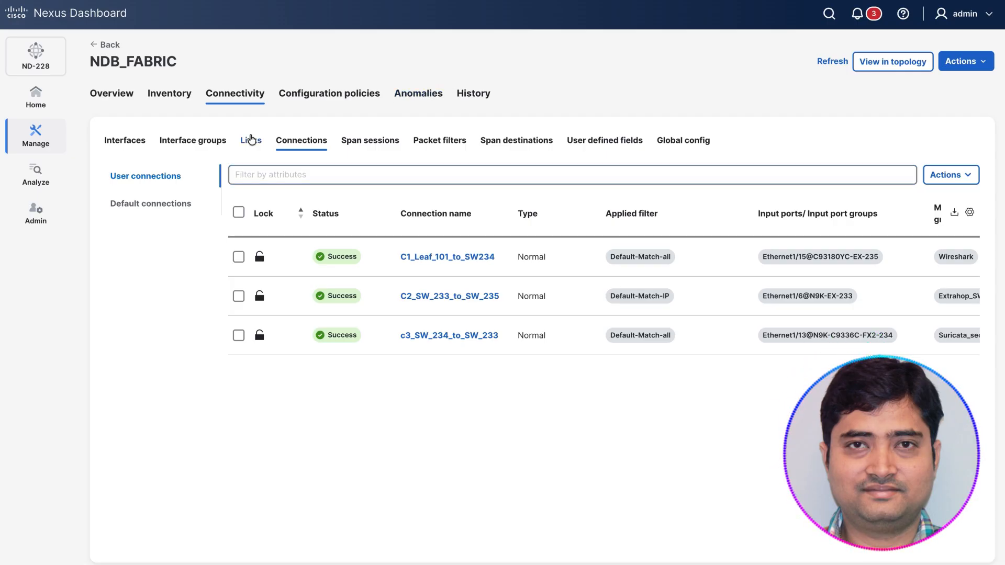
Step: Open the global configuration of device N9K-C9336C-FX2-234 for editing and examine its load balancing type and hashing options
{"action": "left_click", "coordinate": [683, 141]}
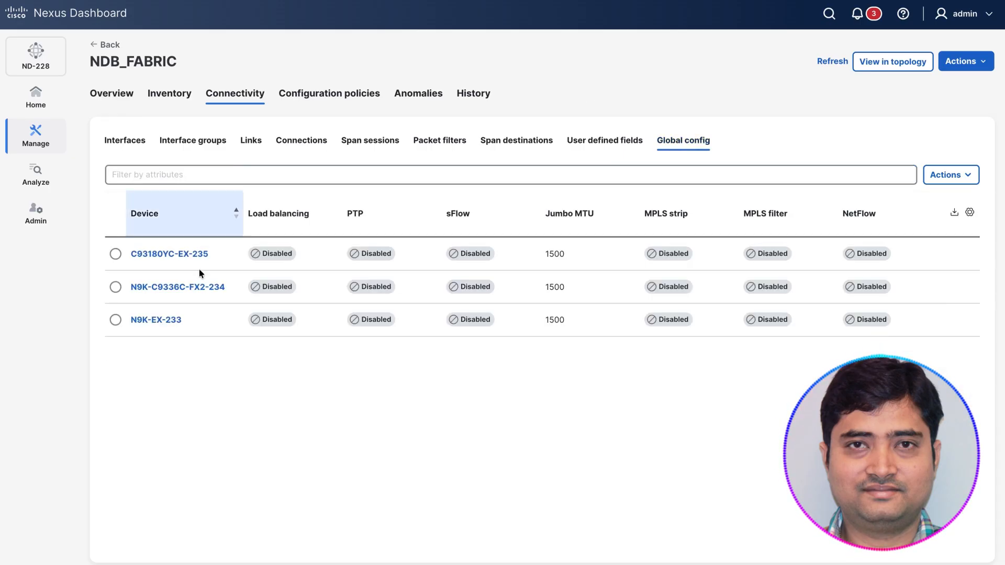
{"action": "left_click", "coordinate": [115, 287]}
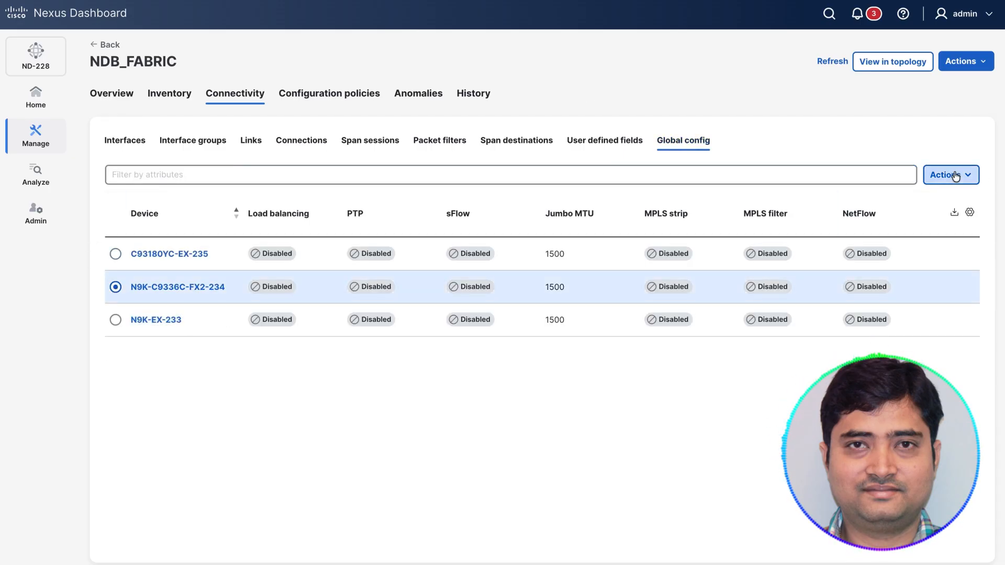
{"action": "left_click", "coordinate": [955, 177]}
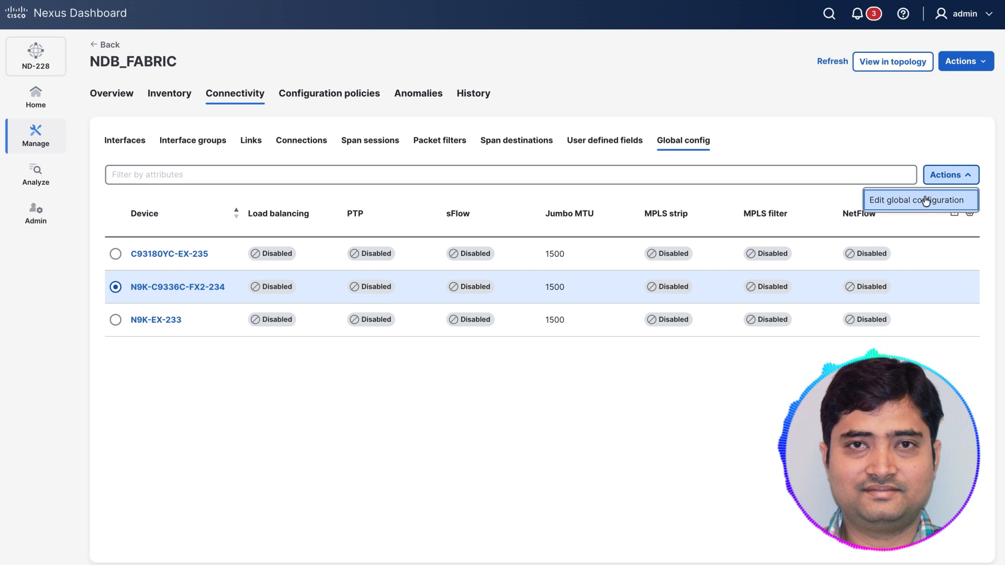
{"action": "left_click", "coordinate": [926, 199]}
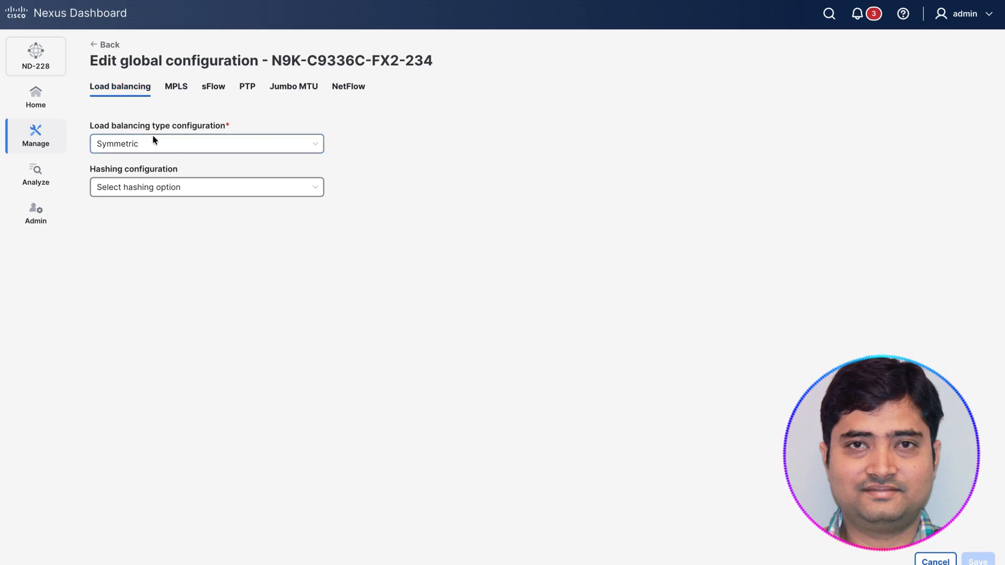
{"action": "left_click", "coordinate": [254, 147]}
{"action": "left_click", "coordinate": [255, 149]}
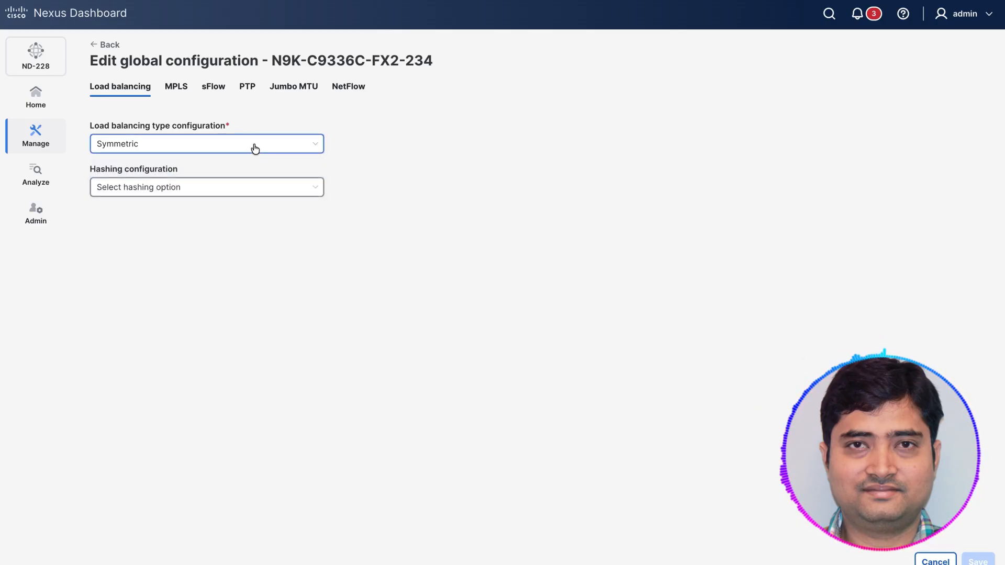
{"action": "left_click", "coordinate": [241, 188]}
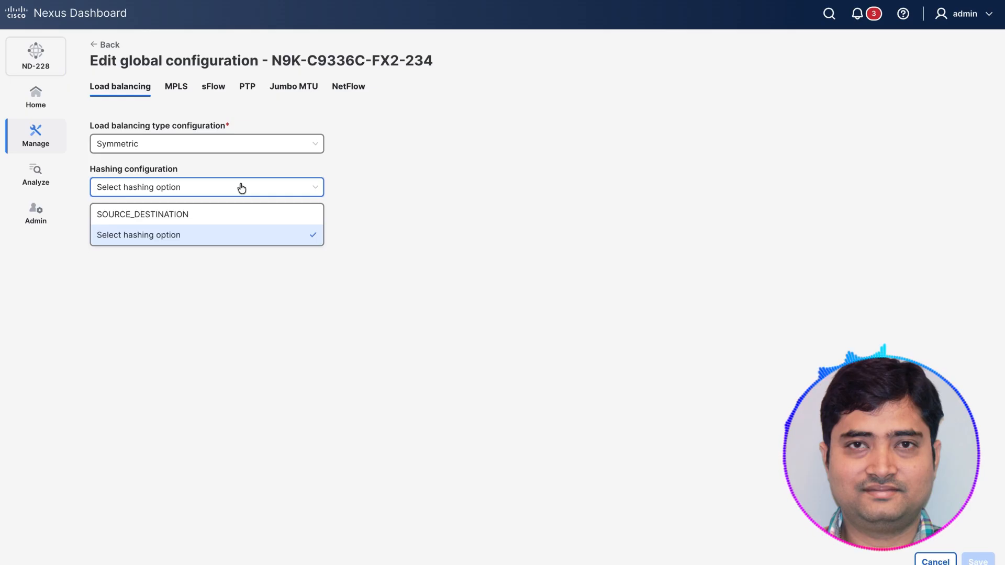
Step: Review the sFlow, PTP, Jumbo MTU and NetFlow settings of N9K-C9336C-FX2-234 and leave its global configuration without saving
{"action": "left_click", "coordinate": [208, 90]}
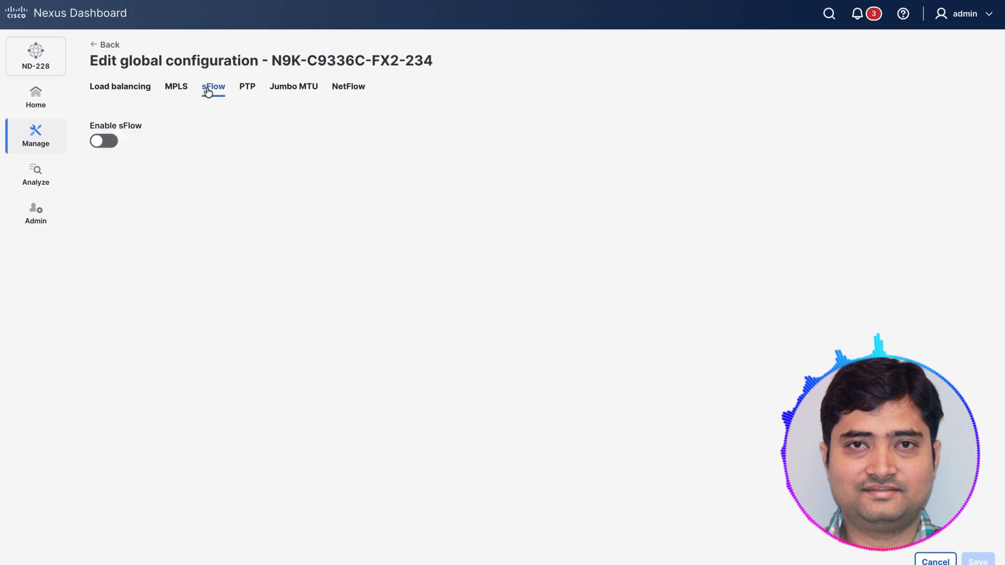
{"action": "left_click", "coordinate": [254, 92]}
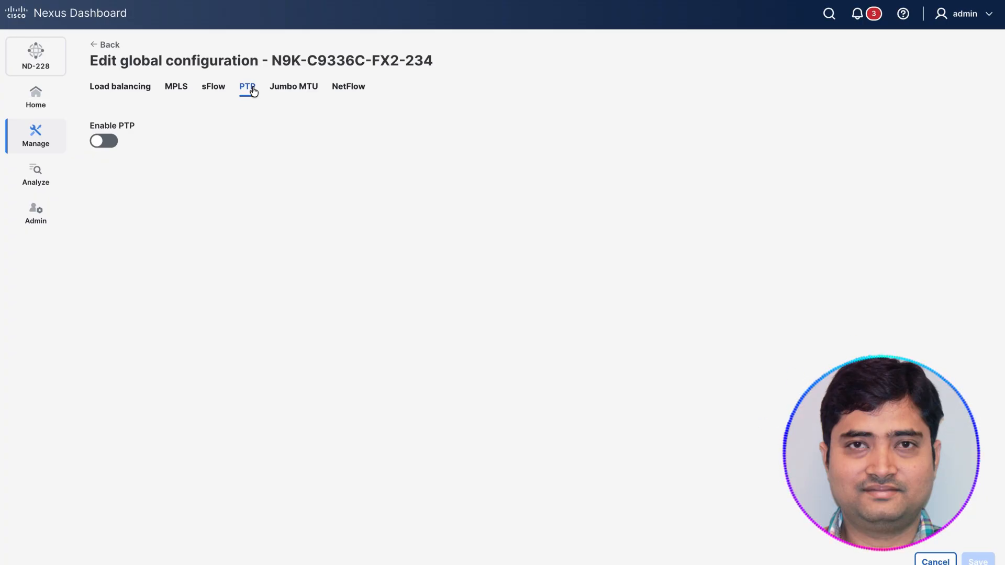
{"action": "left_click", "coordinate": [289, 95]}
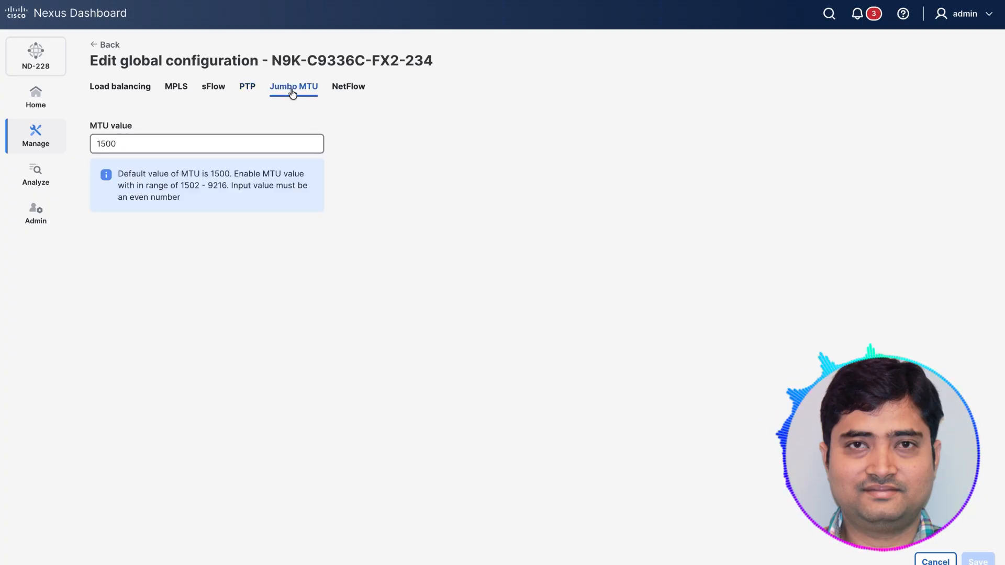
{"action": "left_click", "coordinate": [352, 95]}
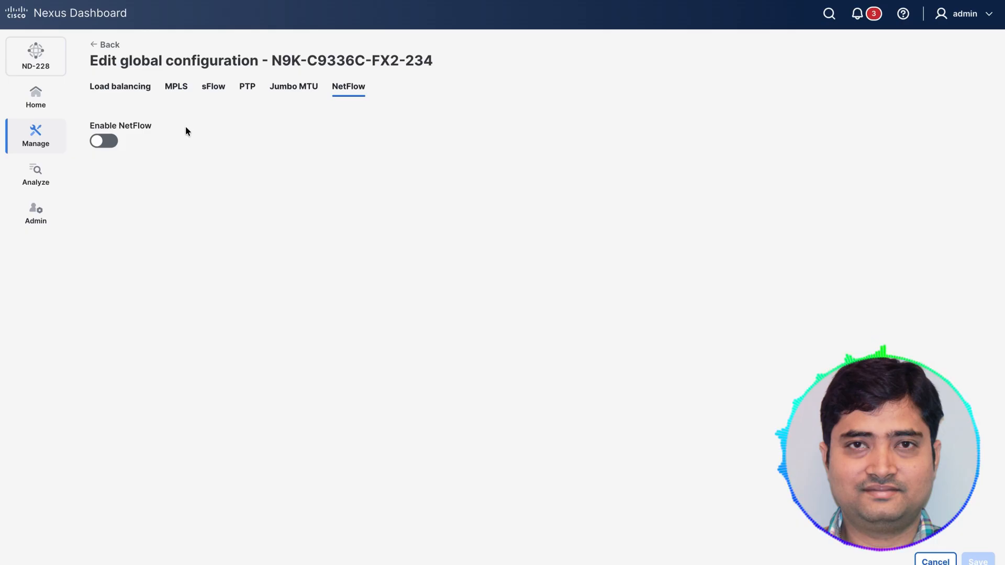
{"action": "left_click", "coordinate": [109, 44]}
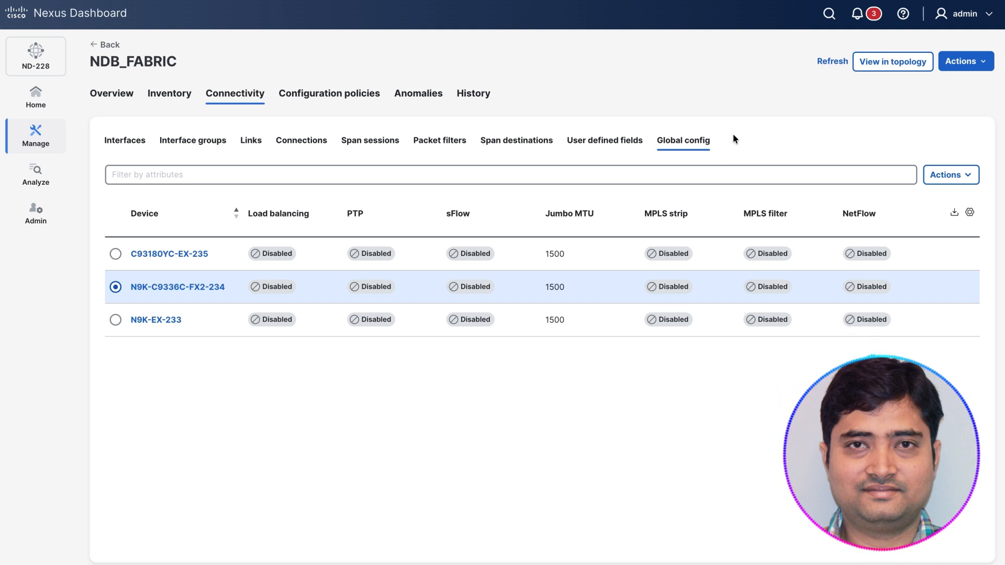
Step: View NDB_FABRIC in the topology and open the Backup and Restore page to see the existing backups
{"action": "left_click", "coordinate": [894, 63]}
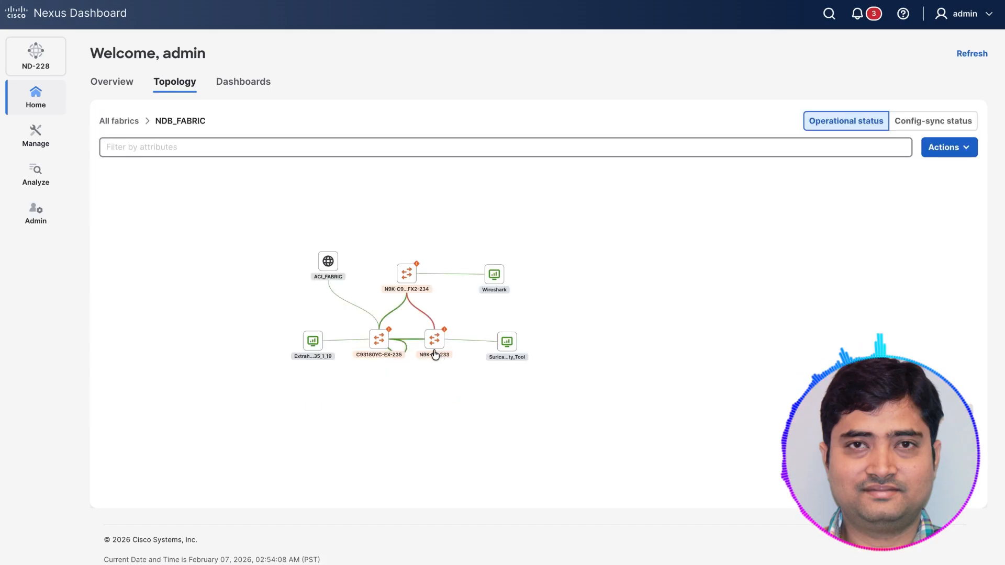
{"action": "left_click", "coordinate": [36, 137]}
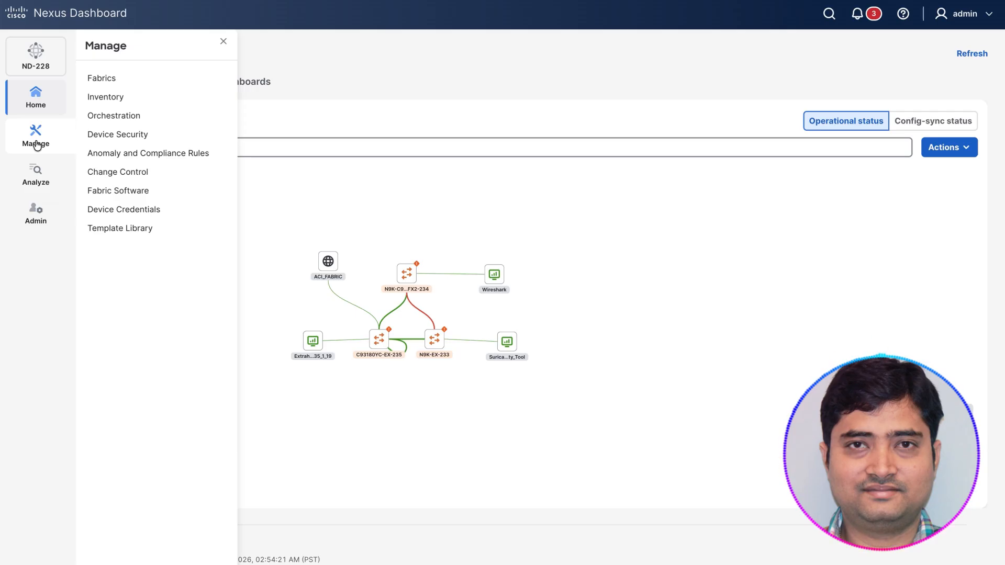
{"action": "left_click", "coordinate": [42, 215]}
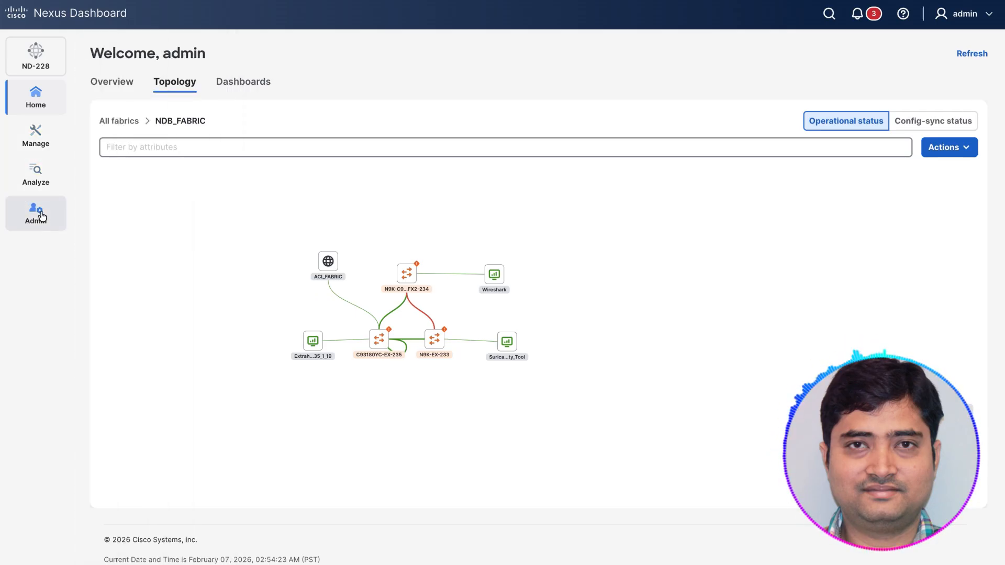
{"action": "mouse_move", "coordinate": [41, 215]}
{"action": "left_click", "coordinate": [127, 228]}
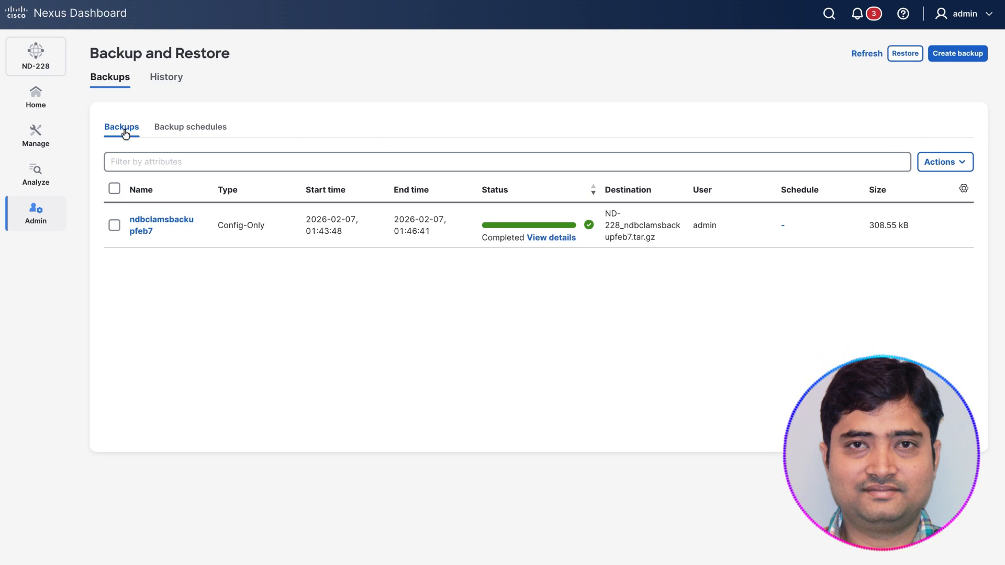
Step: Open the form for creating a backup, examine its type, destination options and encryption key field, and leave without creating one
{"action": "left_click", "coordinate": [941, 161]}
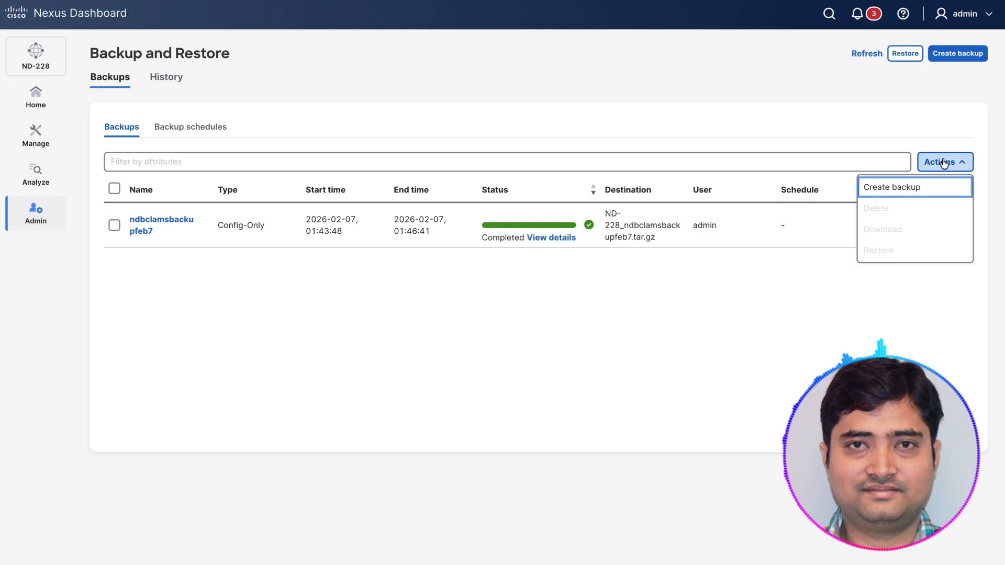
{"action": "left_click", "coordinate": [899, 186]}
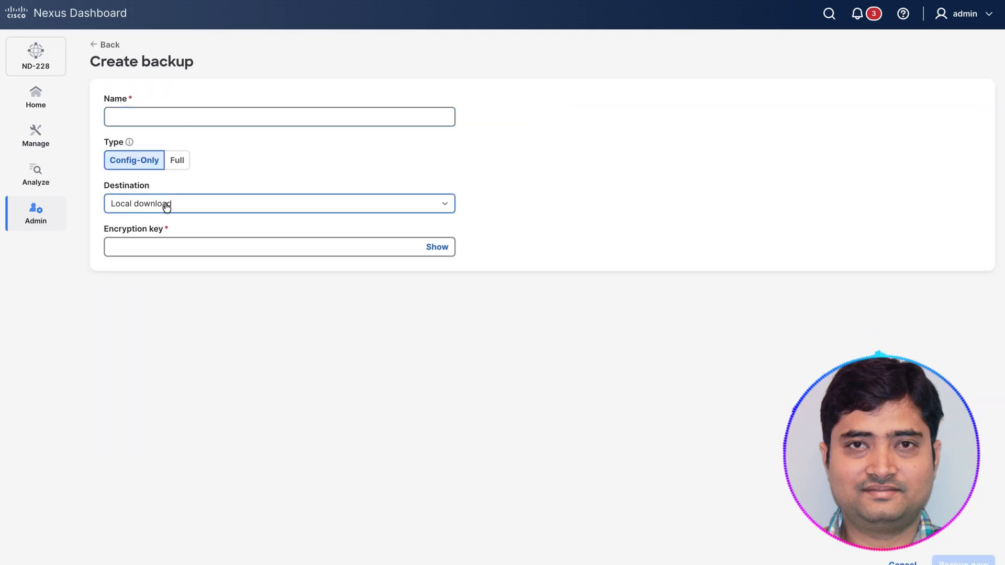
{"action": "left_click", "coordinate": [199, 209]}
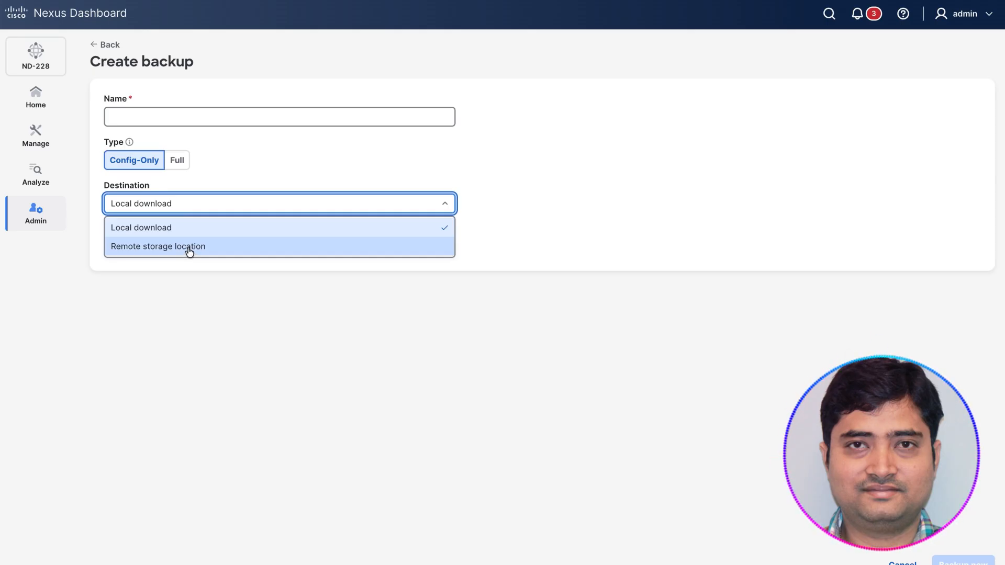
{"action": "left_click", "coordinate": [420, 143]}
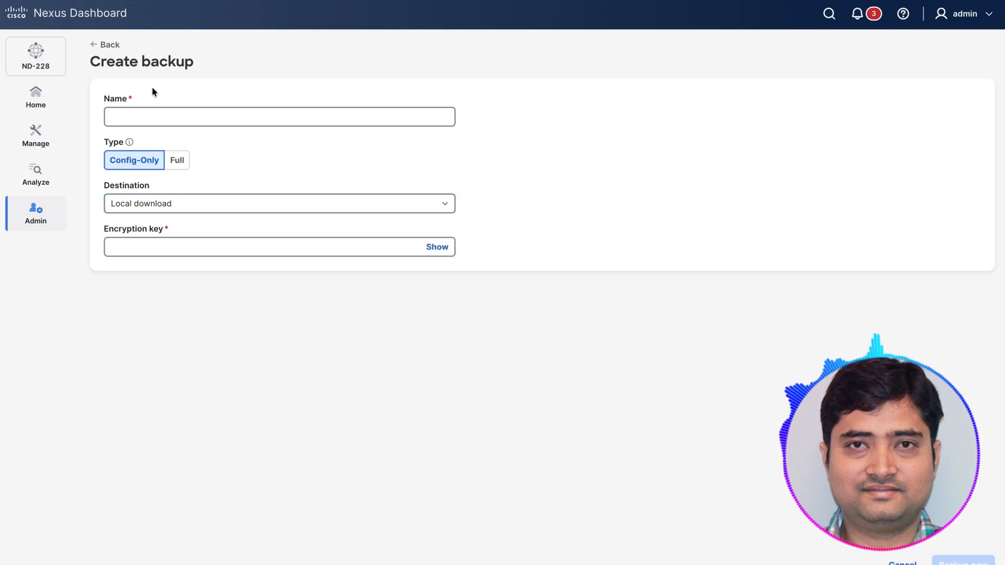
{"action": "left_click", "coordinate": [150, 247]}
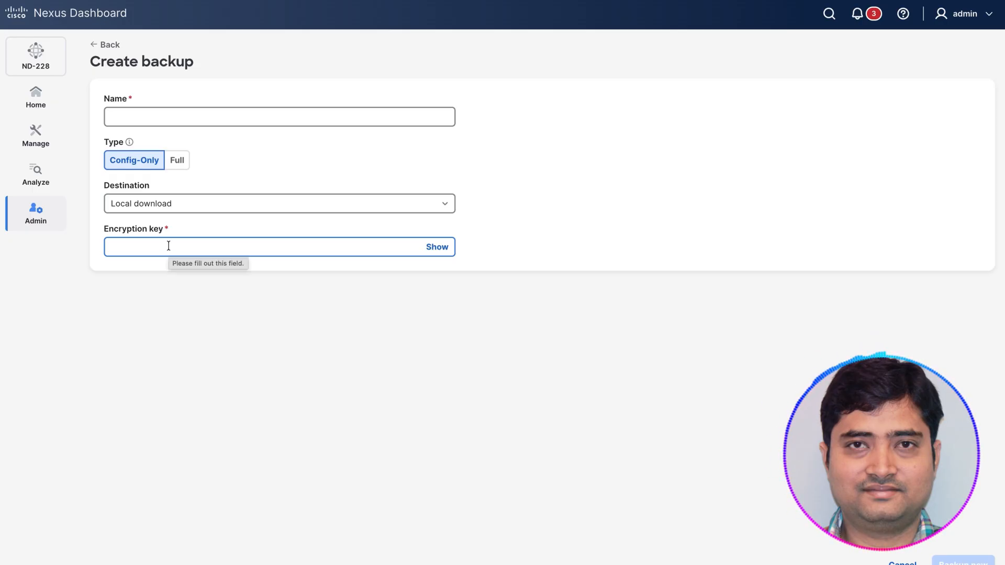
{"action": "left_click", "coordinate": [111, 45]}
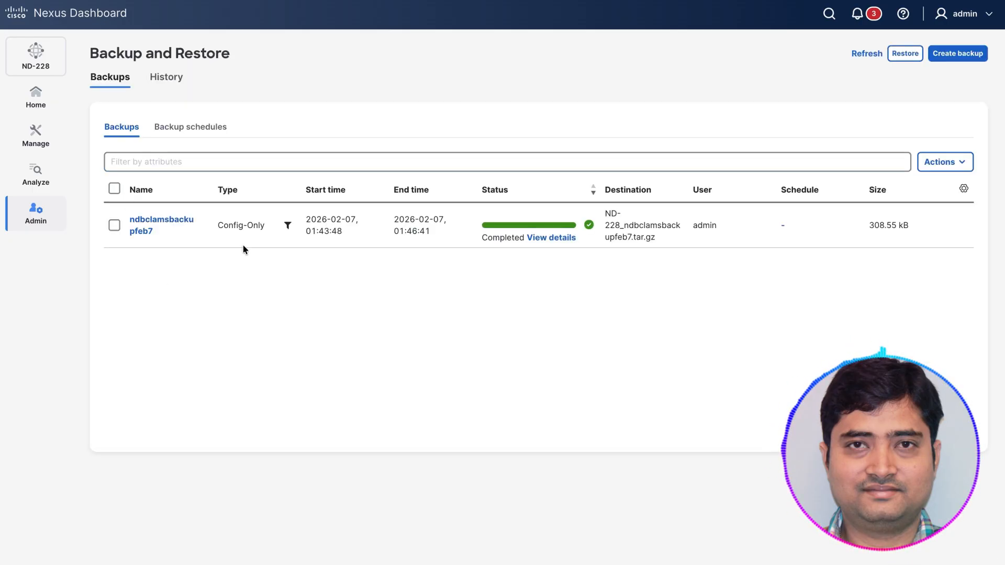
Step: Download the existing backup ndbclamsbackupfeb7
{"action": "left_click", "coordinate": [115, 225]}
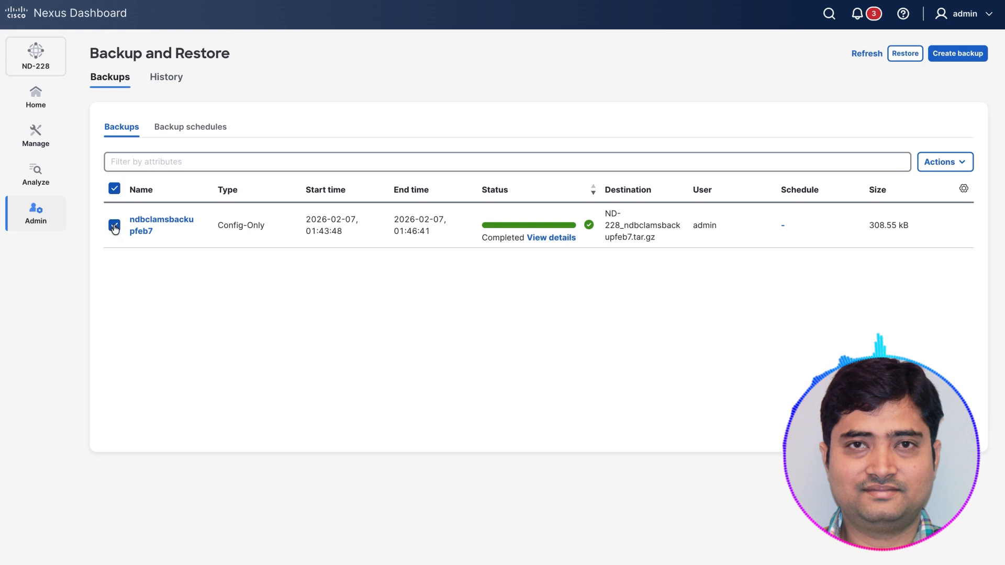
{"action": "left_click", "coordinate": [948, 162]}
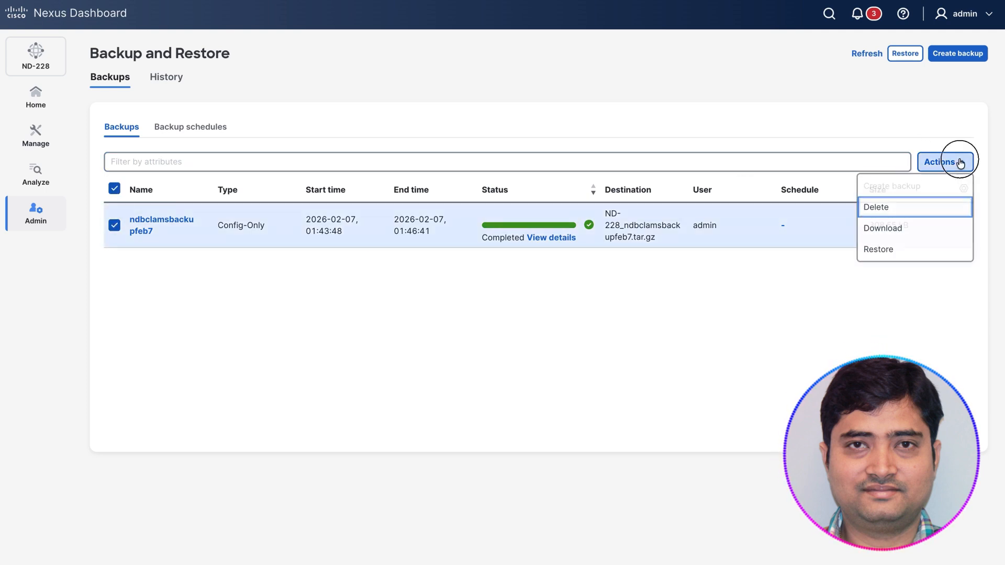
{"action": "left_click", "coordinate": [899, 228]}
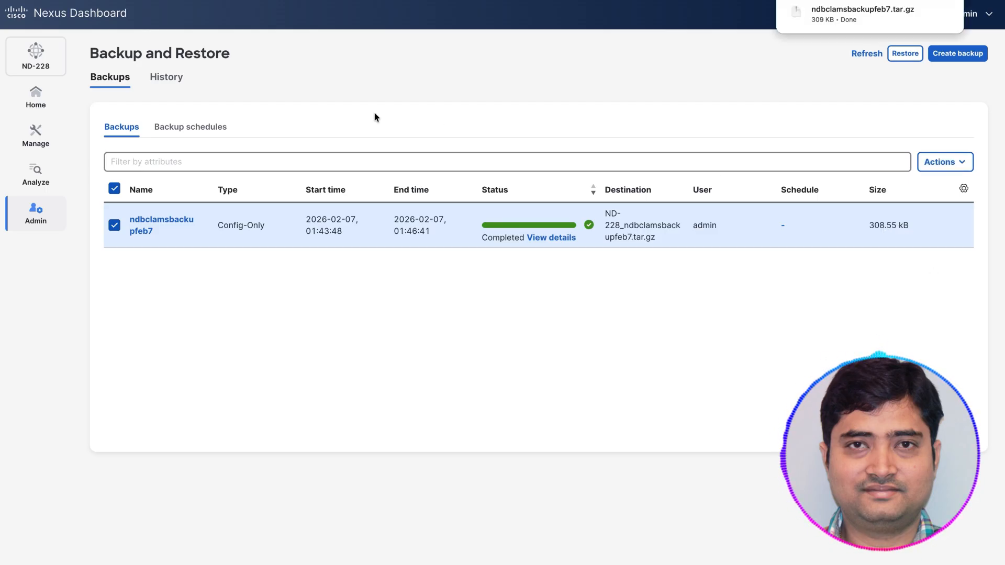
Step: Review the settings required for creating a backup schedule and leave the form without creating one
{"action": "left_click", "coordinate": [215, 126]}
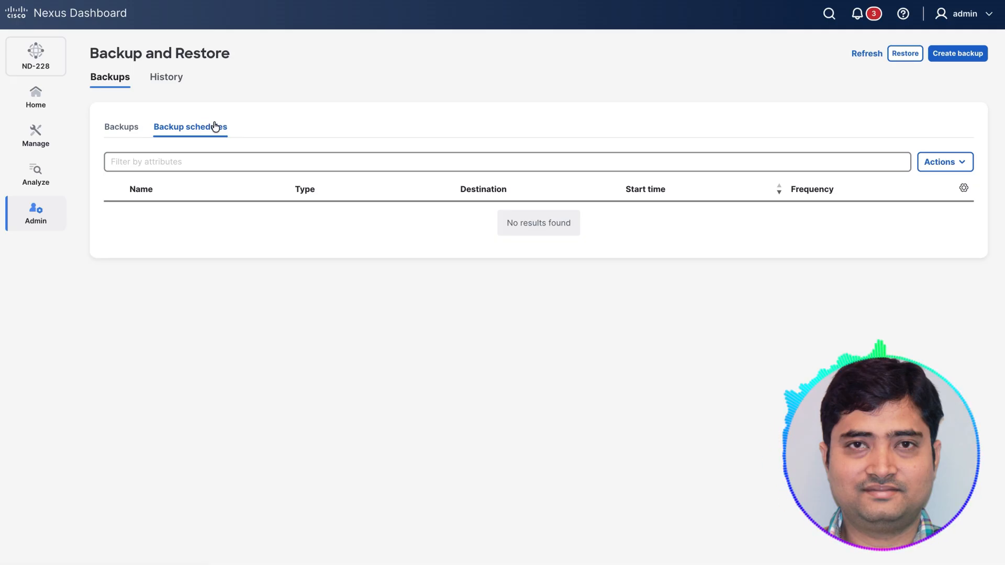
{"action": "left_click", "coordinate": [959, 162]}
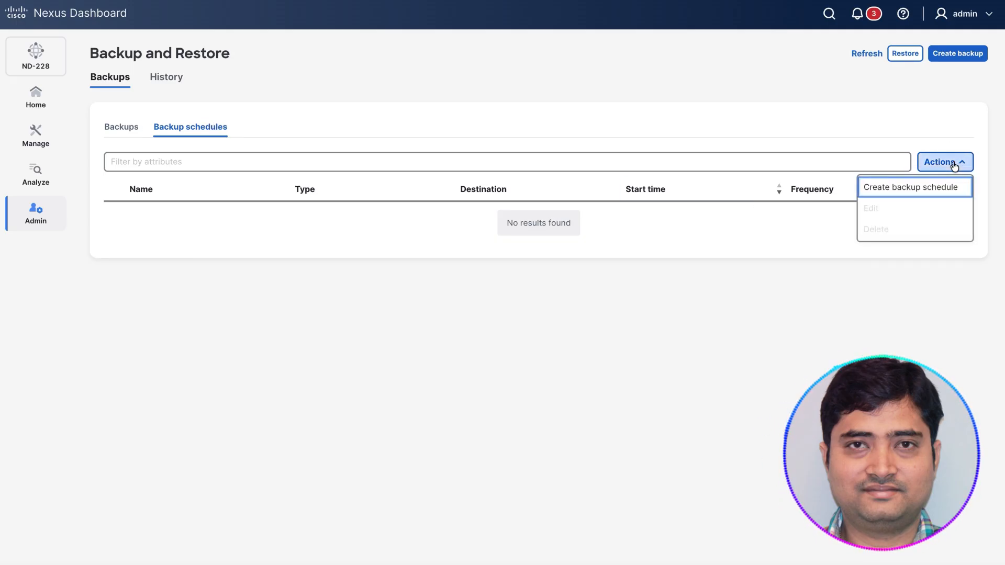
{"action": "left_click", "coordinate": [914, 190]}
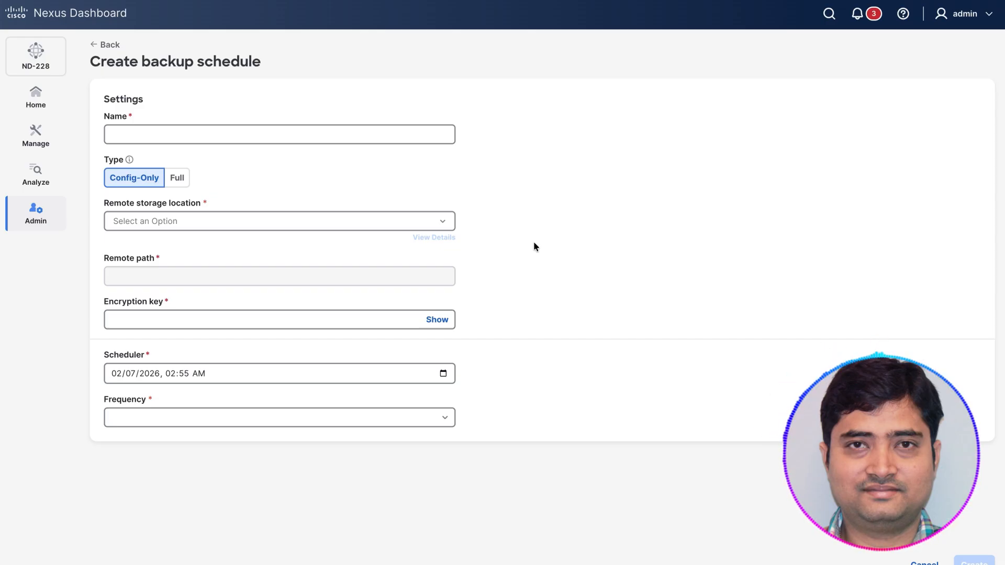
{"action": "left_click", "coordinate": [97, 44]}
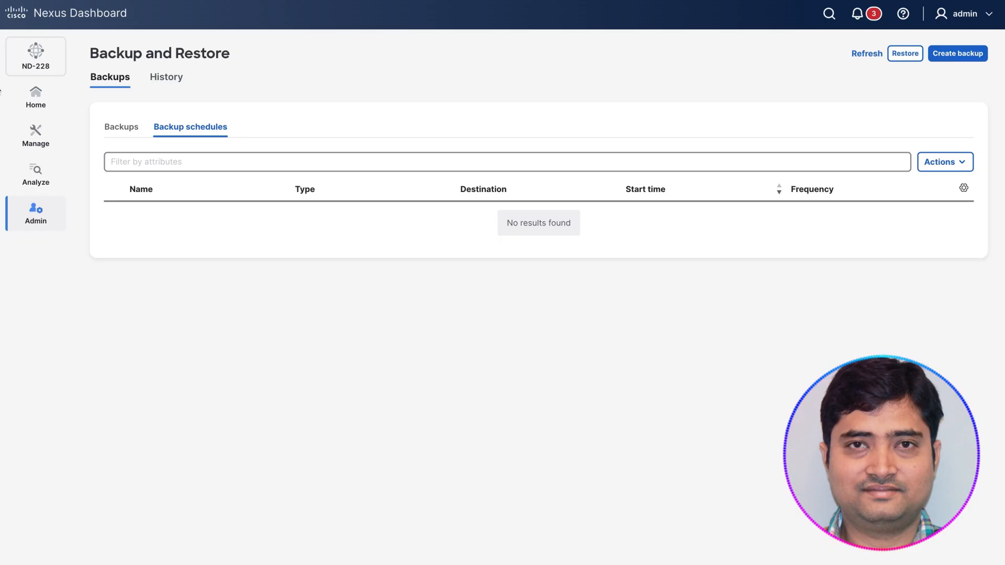
Step: Open the history of NDB_FABRIC and review its audit logs, deployment history, policy change history and recent tasks
{"action": "left_click", "coordinate": [42, 140]}
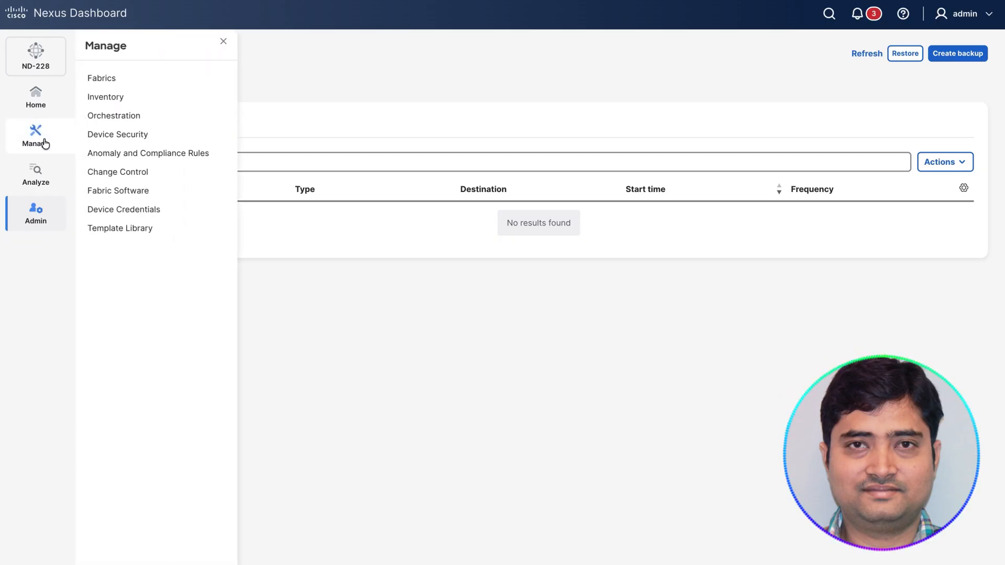
{"action": "left_click", "coordinate": [111, 79]}
{"action": "double_click", "coordinate": [155, 222]}
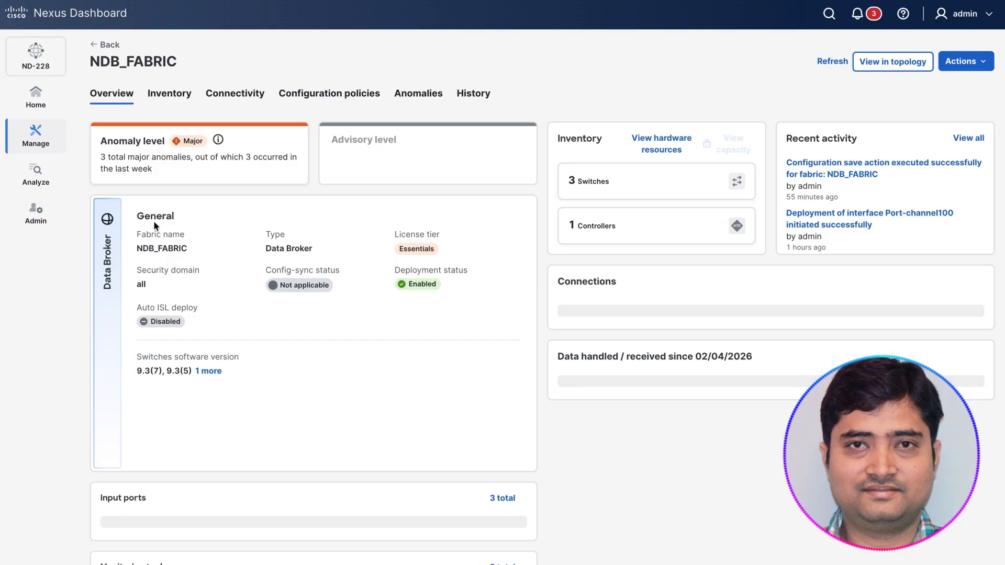
{"action": "left_click", "coordinate": [472, 97]}
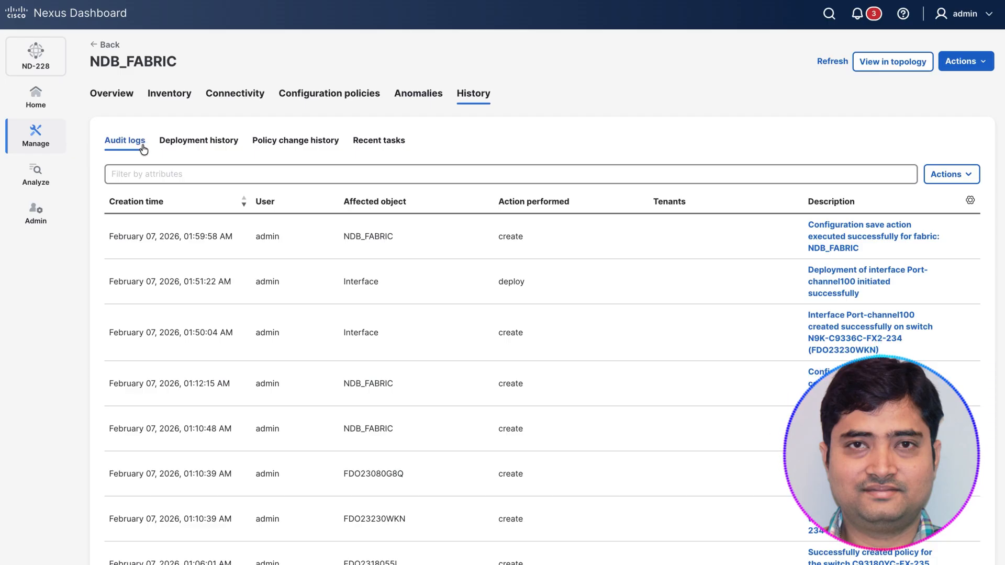
{"action": "left_click", "coordinate": [193, 146]}
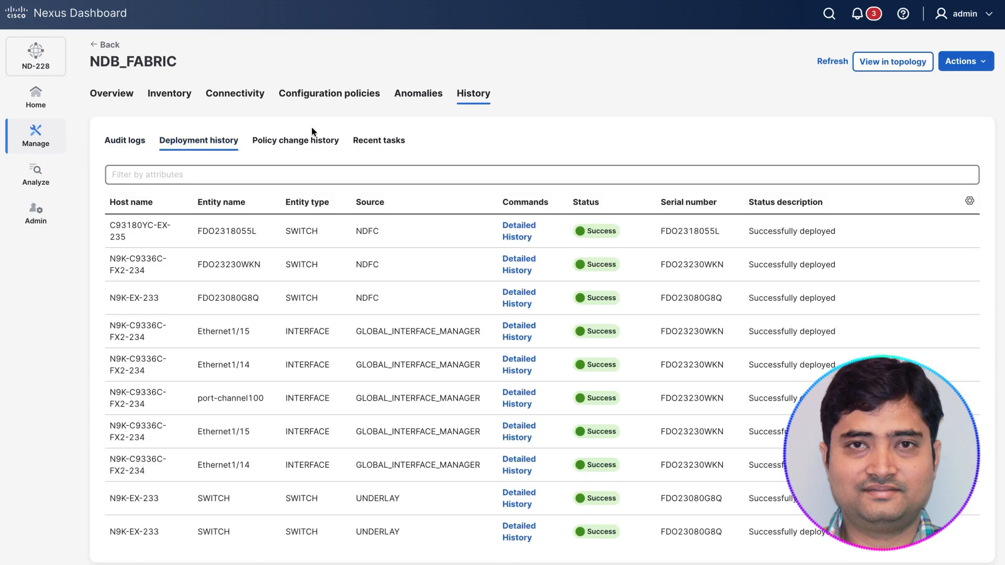
{"action": "left_click", "coordinate": [308, 144]}
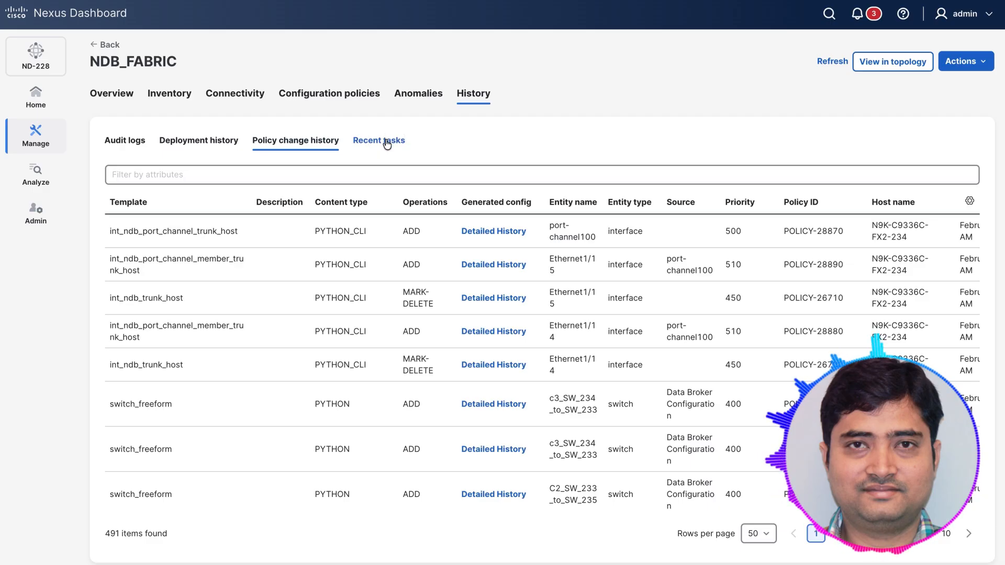
{"action": "left_click", "coordinate": [387, 144]}
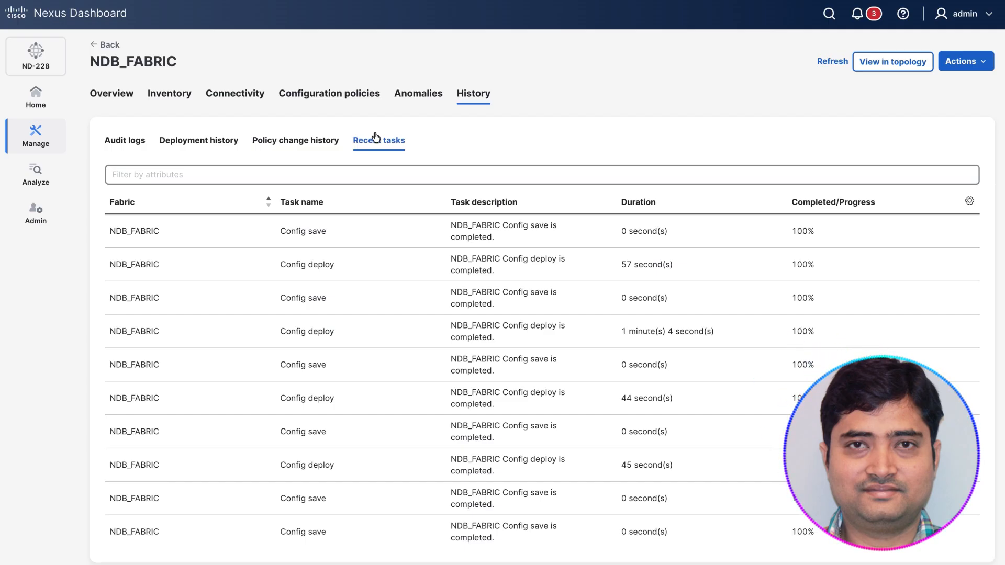
Step: Open switch N9K-C9336C-FX2-234 from the NDB_FABRIC inventory and review its audit logs, deployment history and policy change history
{"action": "left_click", "coordinate": [104, 44]}
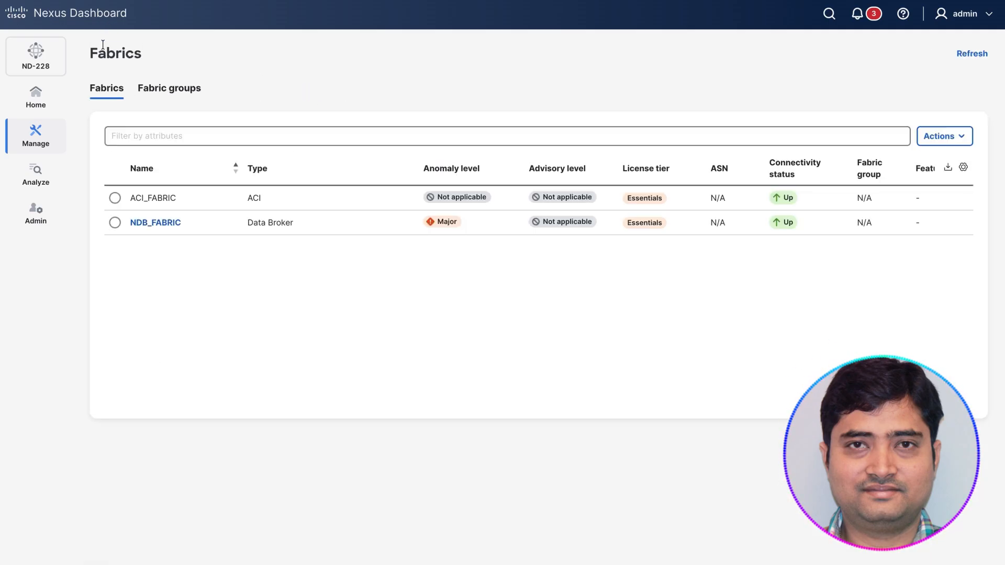
{"action": "left_click", "coordinate": [157, 222]}
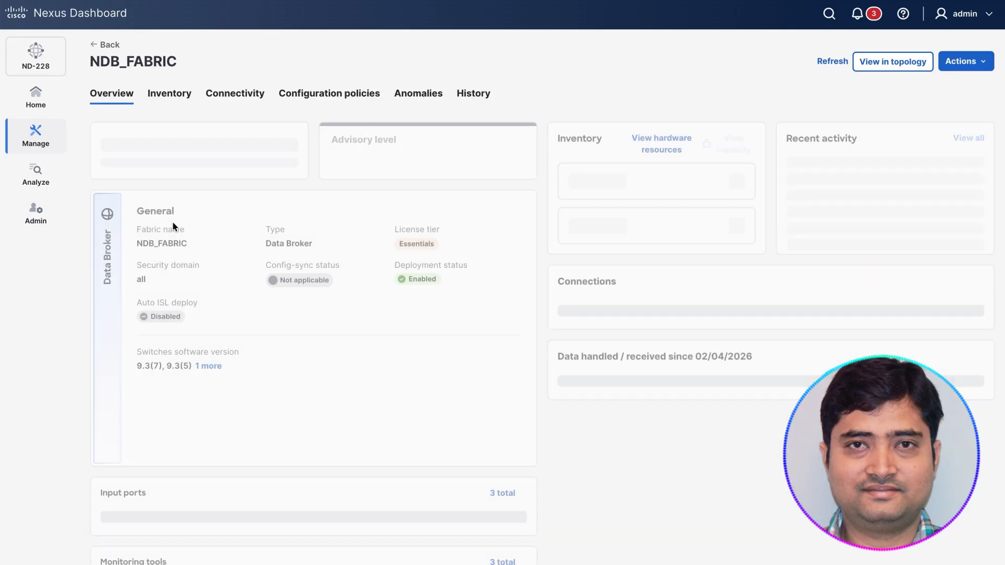
{"action": "left_click", "coordinate": [170, 94]}
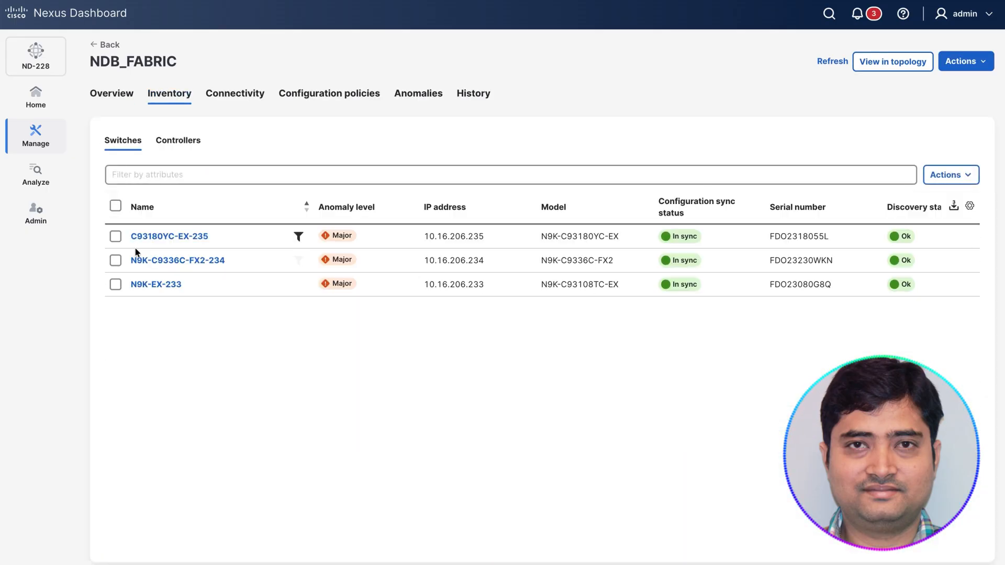
{"action": "left_click", "coordinate": [115, 260]}
{"action": "left_click", "coordinate": [157, 260]}
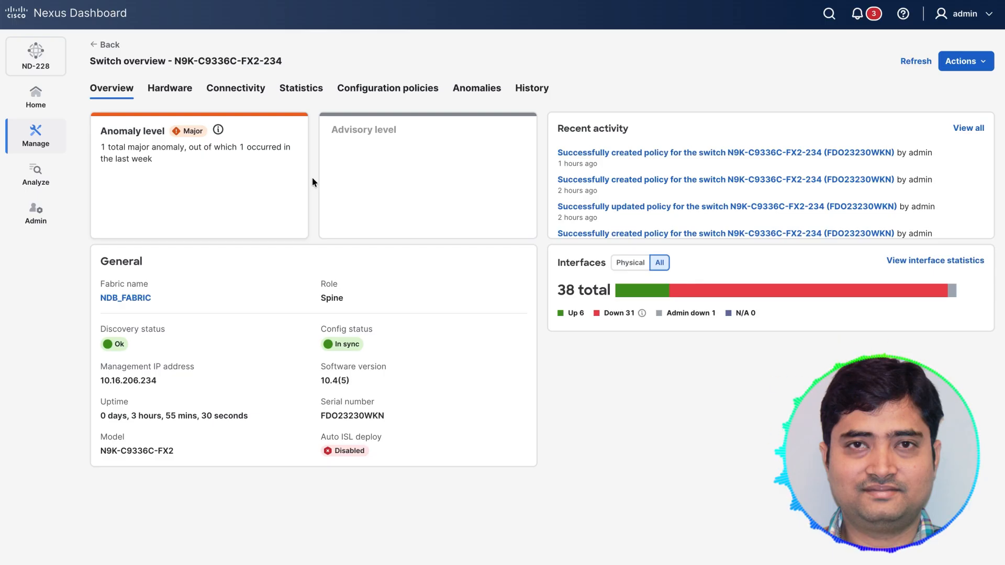
{"action": "left_click", "coordinate": [524, 93]}
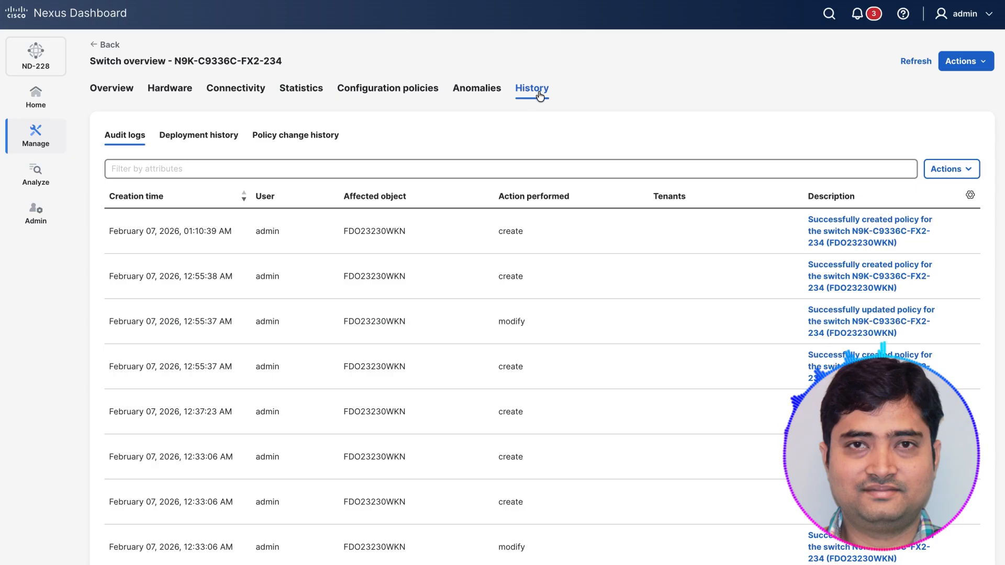
{"action": "left_click", "coordinate": [183, 136]}
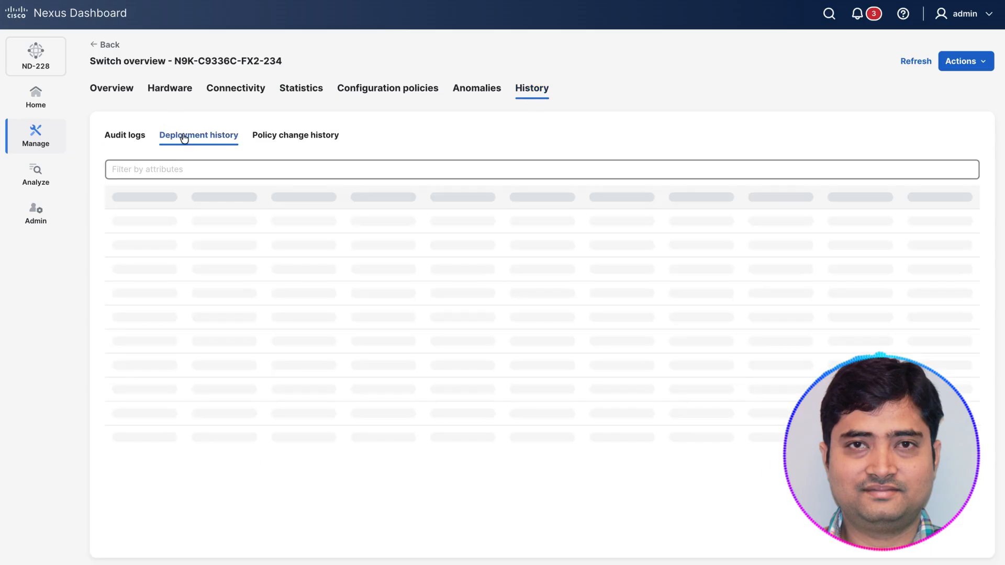
{"action": "left_click", "coordinate": [314, 137]}
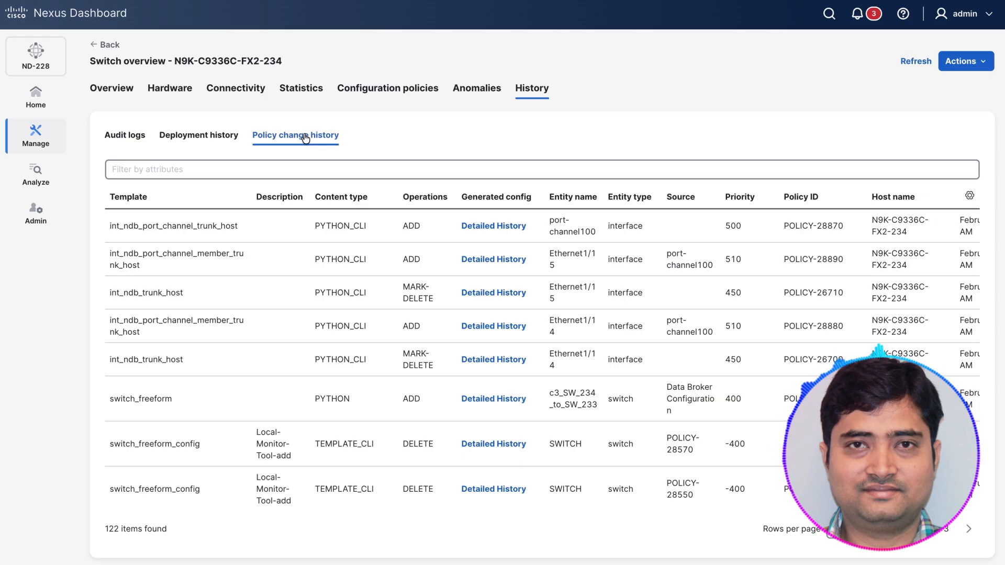
Step: Open the Tech Support page, check the actions available for collecting tech support files, and return to the home page
{"action": "left_click", "coordinate": [48, 199]}
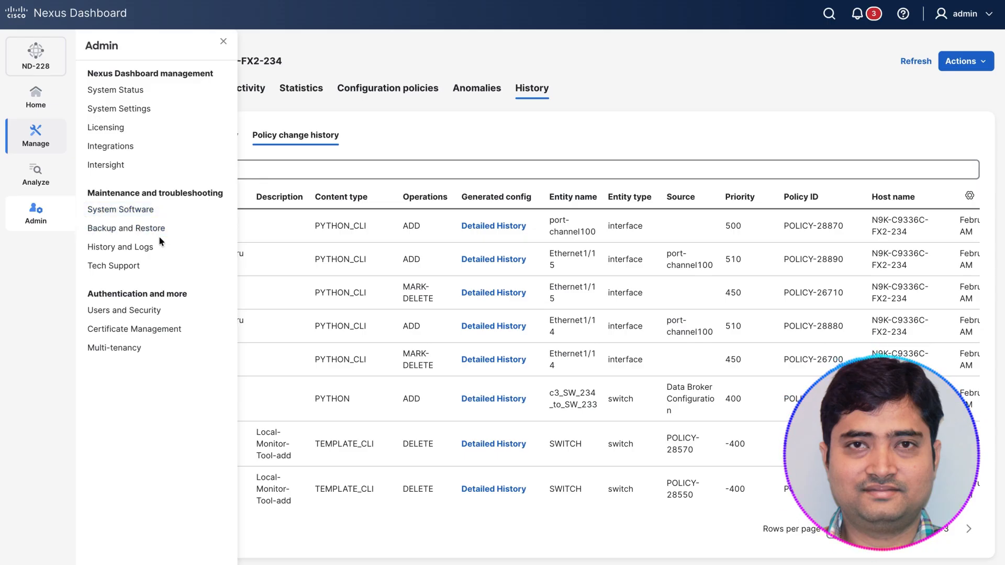
{"action": "left_click", "coordinate": [121, 266]}
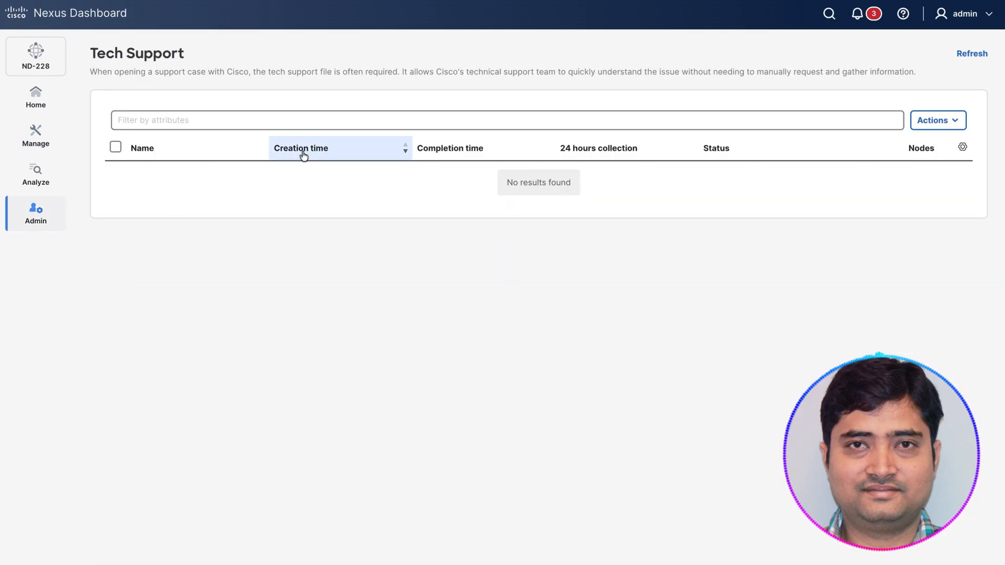
{"action": "left_click", "coordinate": [948, 122]}
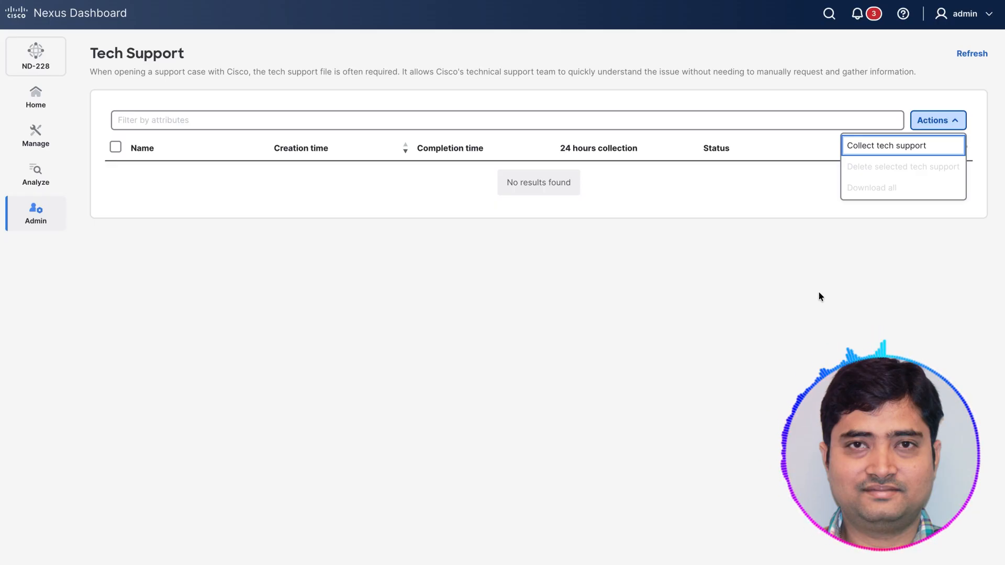
{"action": "left_click", "coordinate": [32, 83]}
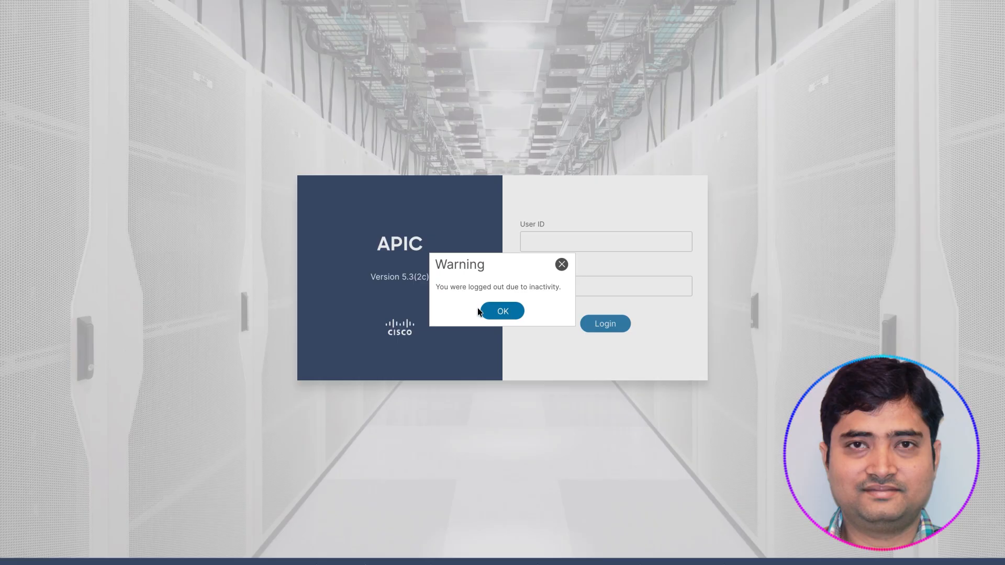
Step: Dismiss the logout warning in APIC and log in with user ID admin and the account password
{"action": "left_click", "coordinate": [561, 264]}
{"action": "left_click", "coordinate": [555, 243]}
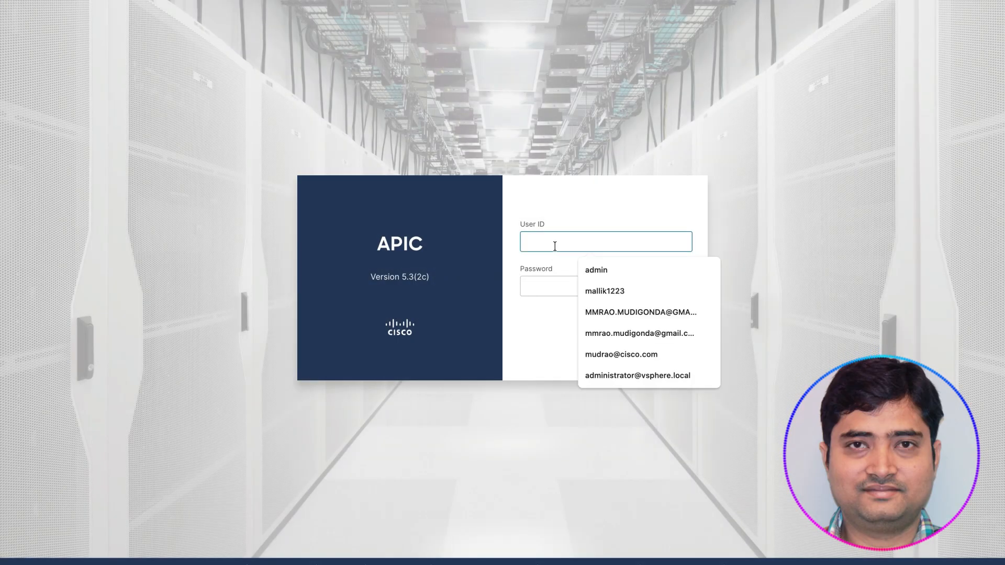
{"action": "type", "text": "admin"}
{"action": "key", "text": "Tab"}
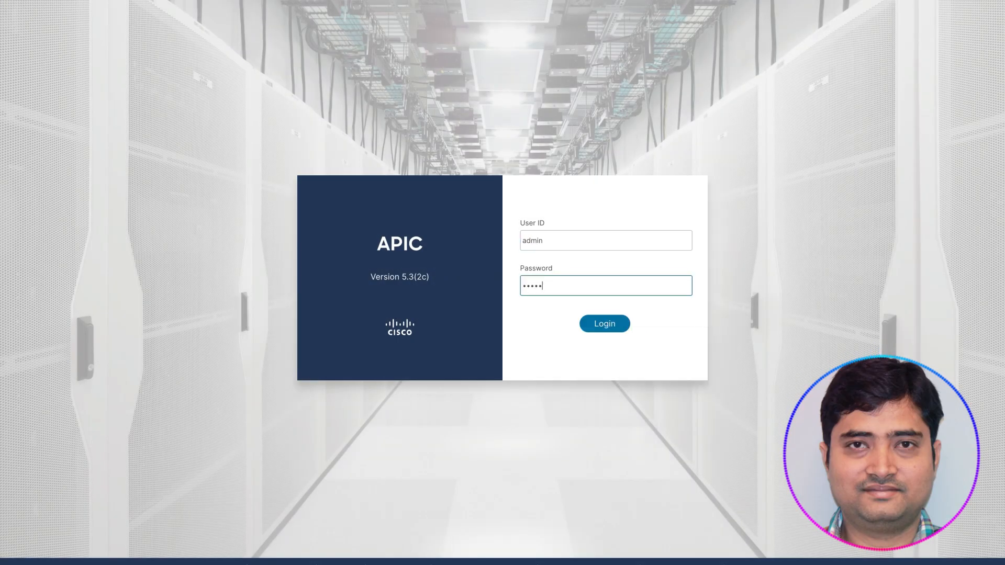
{"action": "type", "text": "•••••••••••"}
{"action": "key", "text": "Return"}
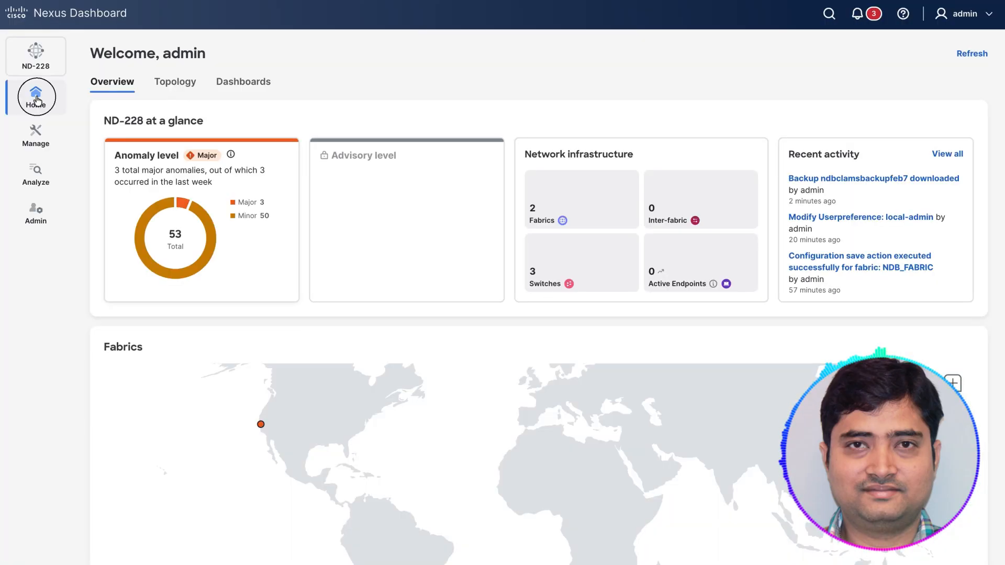
Step: Open the list of fabrics in Nexus Dashboard
{"action": "left_click", "coordinate": [34, 141]}
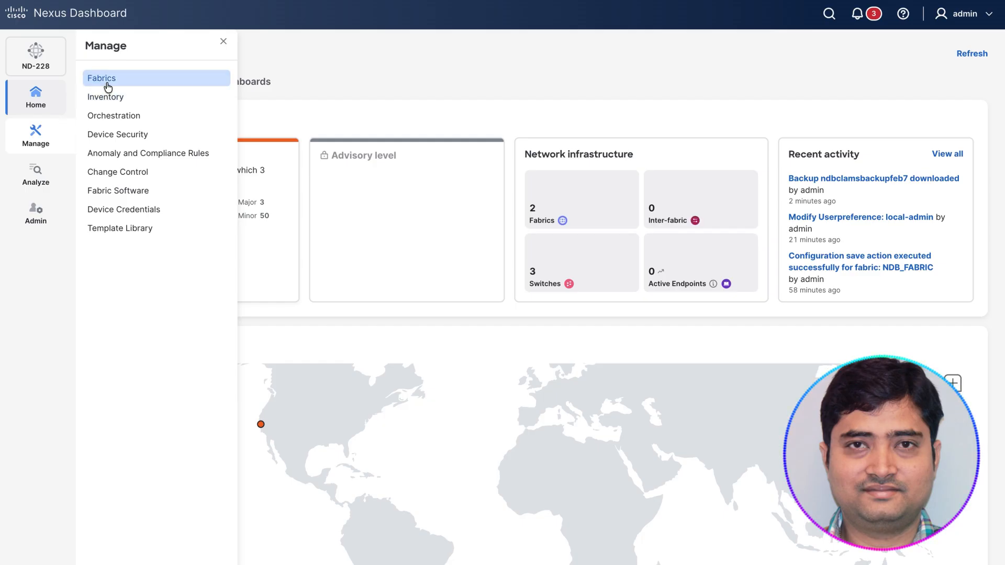
{"action": "left_click", "coordinate": [104, 83]}
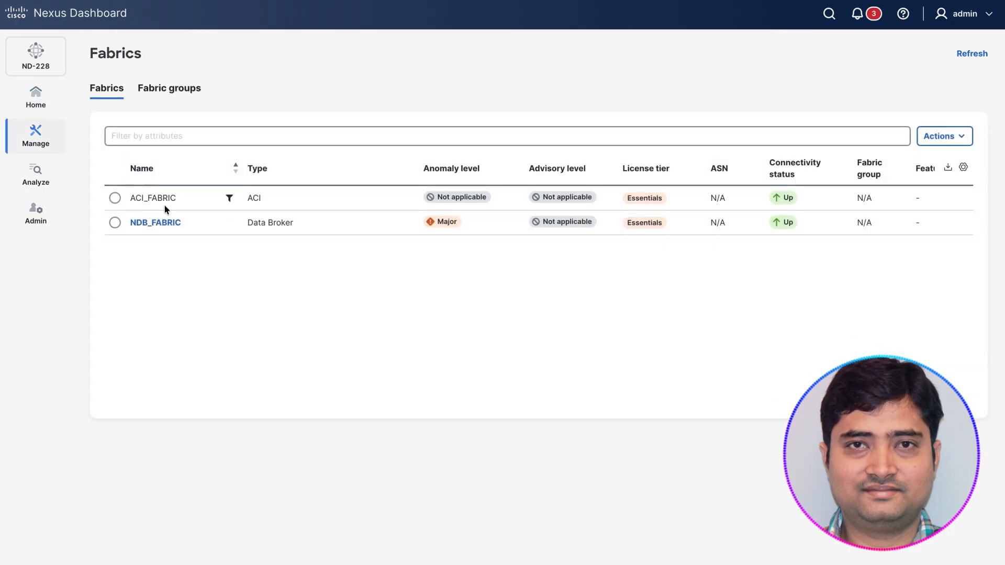
Step: Point out NDB_FABRIC in the fabric list, switch to APIC and open the fabric's access policies
{"action": "double_click", "coordinate": [164, 227]}
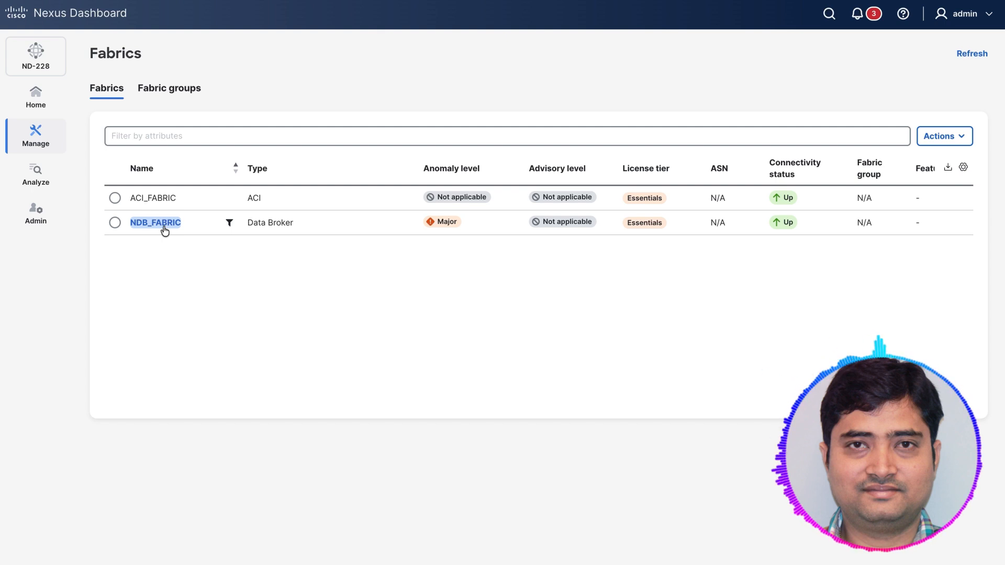
{"action": "left_click", "coordinate": [165, 227]}
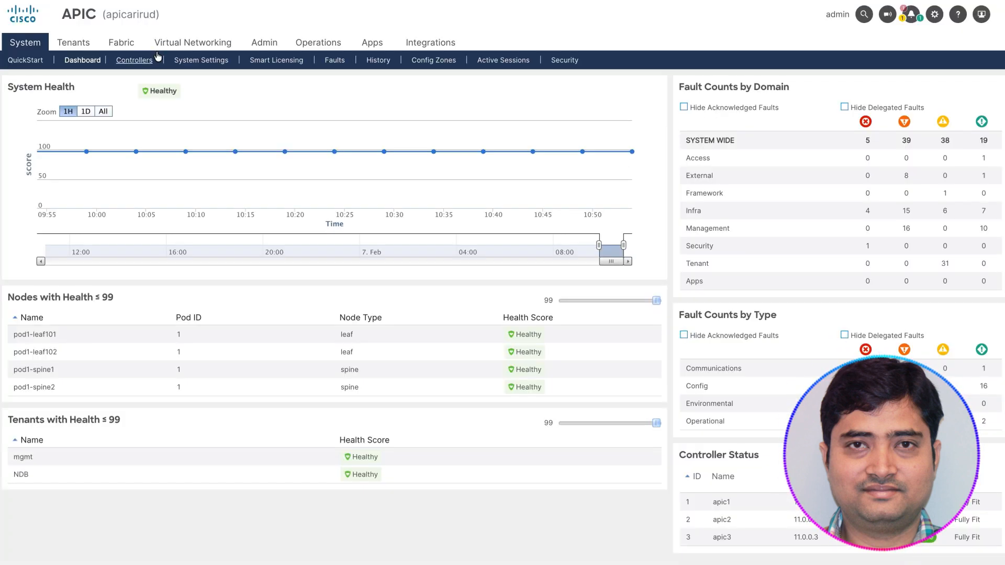
{"action": "left_click", "coordinate": [120, 44]}
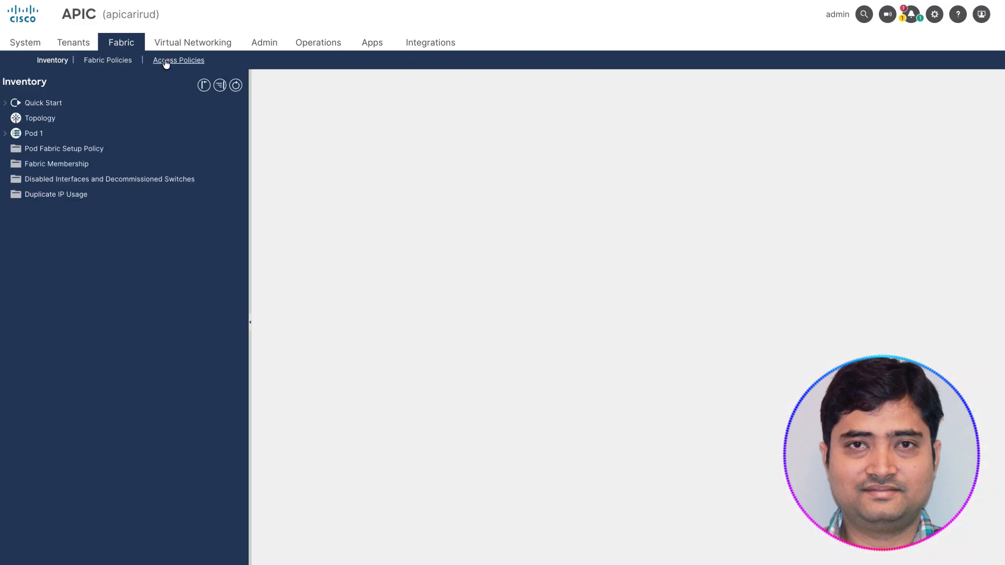
{"action": "left_click", "coordinate": [165, 61]}
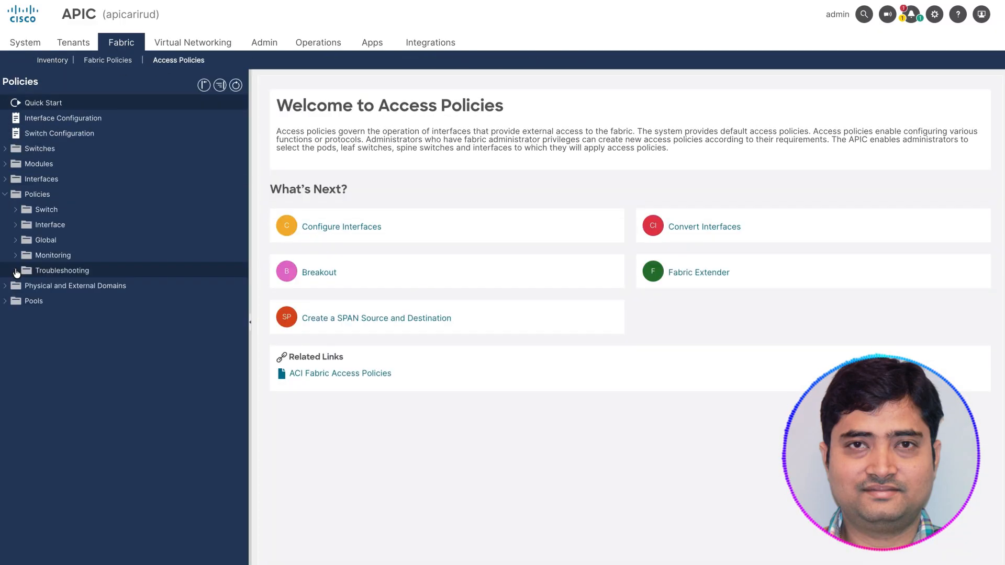
Step: Open the SPAN destination group NDB-SD1_on_leaf101_Eth_1_15-group in the troubleshooting policies and review its properties
{"action": "left_click", "coordinate": [16, 271]}
{"action": "left_click", "coordinate": [26, 301]}
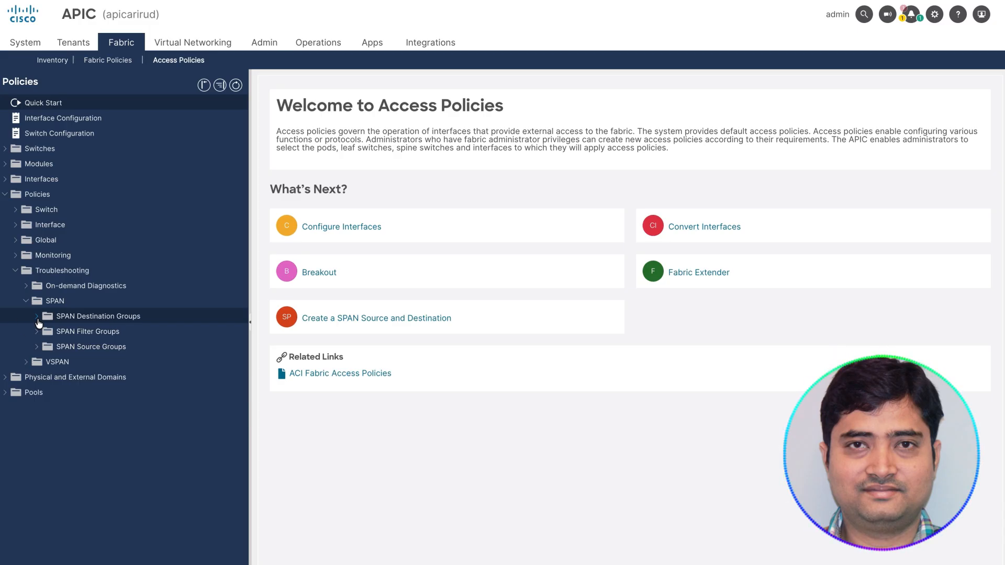
{"action": "left_click", "coordinate": [37, 317]}
{"action": "scroll", "coordinate": [84, 293], "scroll_direction": "down", "scroll_amount": 4}
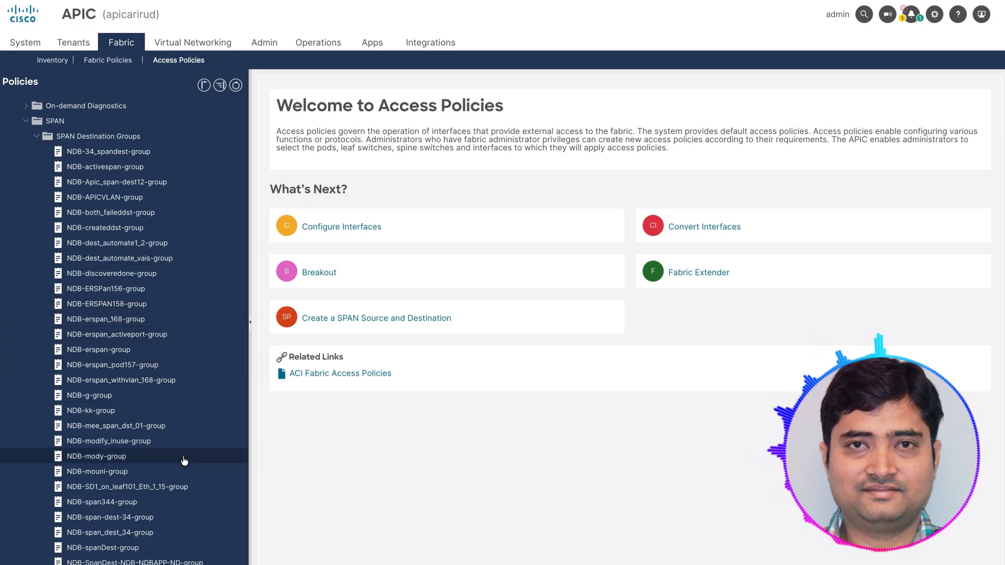
{"action": "left_click", "coordinate": [147, 489]}
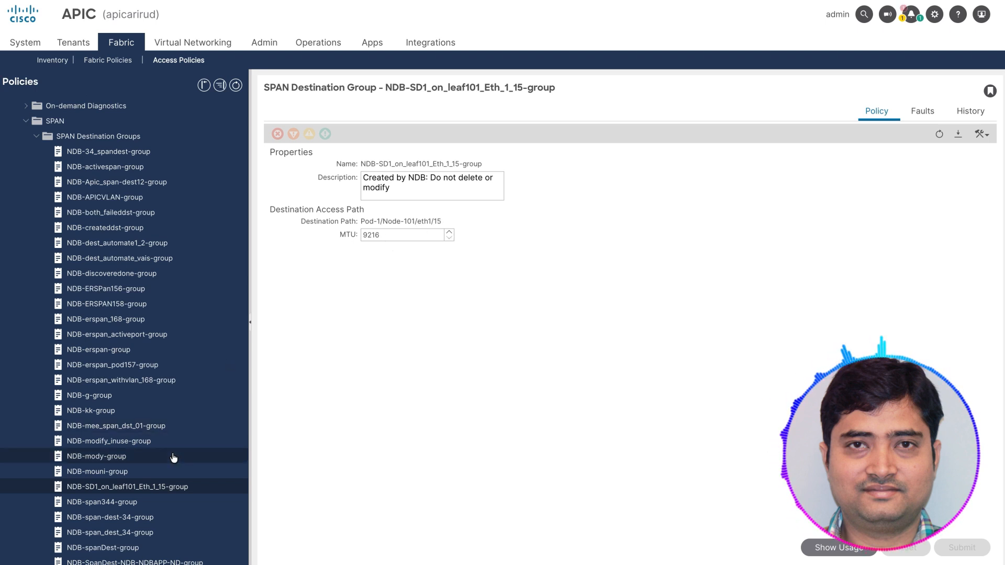
Step: Open the SPAN source group SS_Leaf_101_pod_1_paths_101_eth1_15 from the SPAN source groups
{"action": "scroll", "coordinate": [149, 495], "scroll_direction": "down", "scroll_amount": 4}
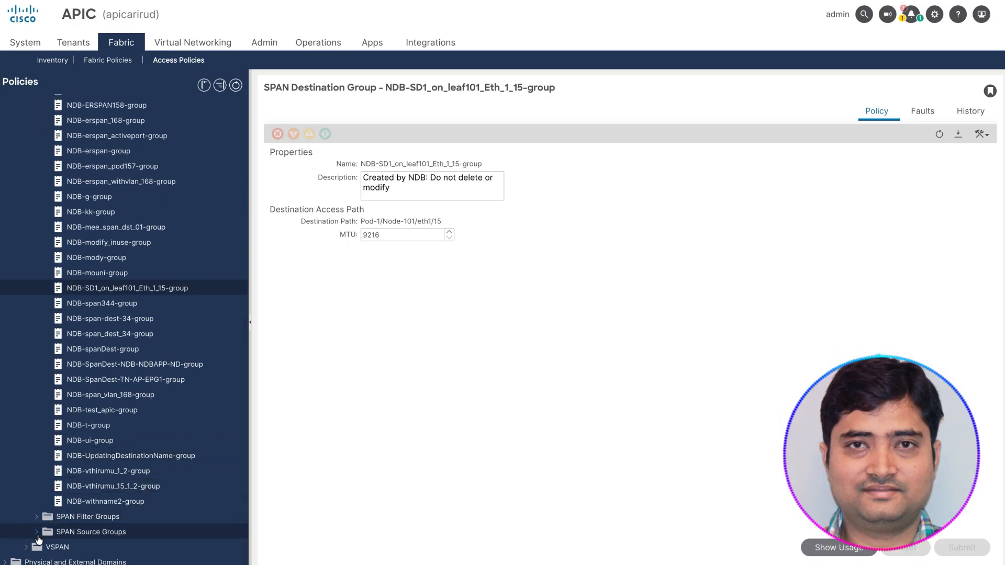
{"action": "left_click", "coordinate": [37, 534]}
{"action": "scroll", "coordinate": [109, 498], "scroll_direction": "down", "scroll_amount": 7}
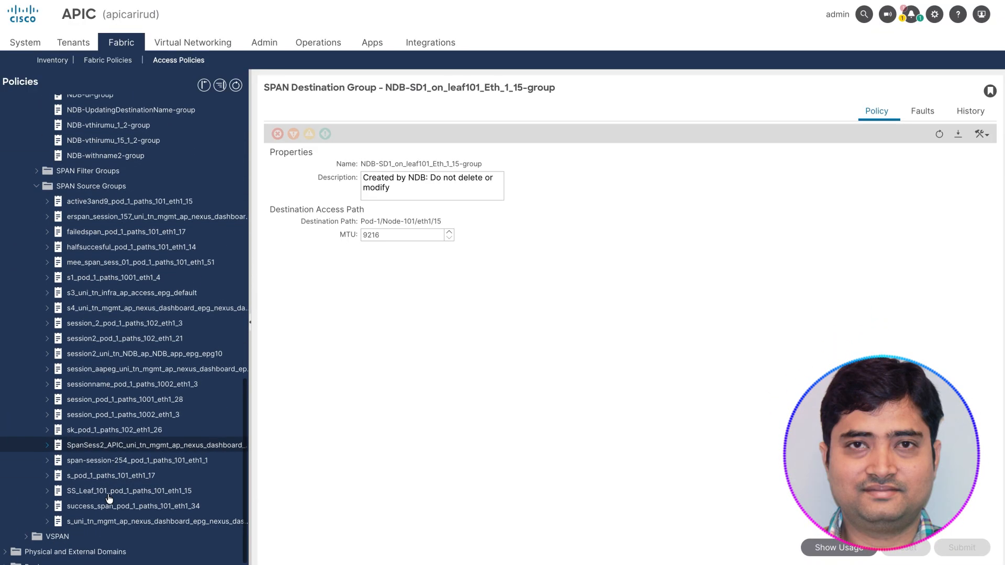
{"action": "left_click", "coordinate": [162, 494]}
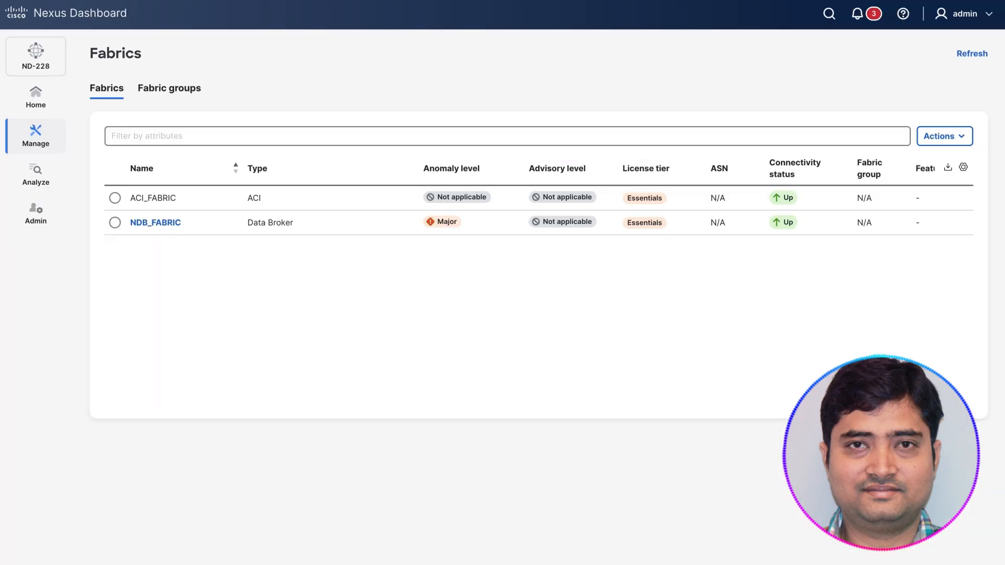
Step: In Nexus Dashboard, open NDB_FABRIC's connectivity and check span destination SD1_on_leaf101_Eth_1_15 and span session SS_Leaf_101
{"action": "left_click", "coordinate": [157, 223]}
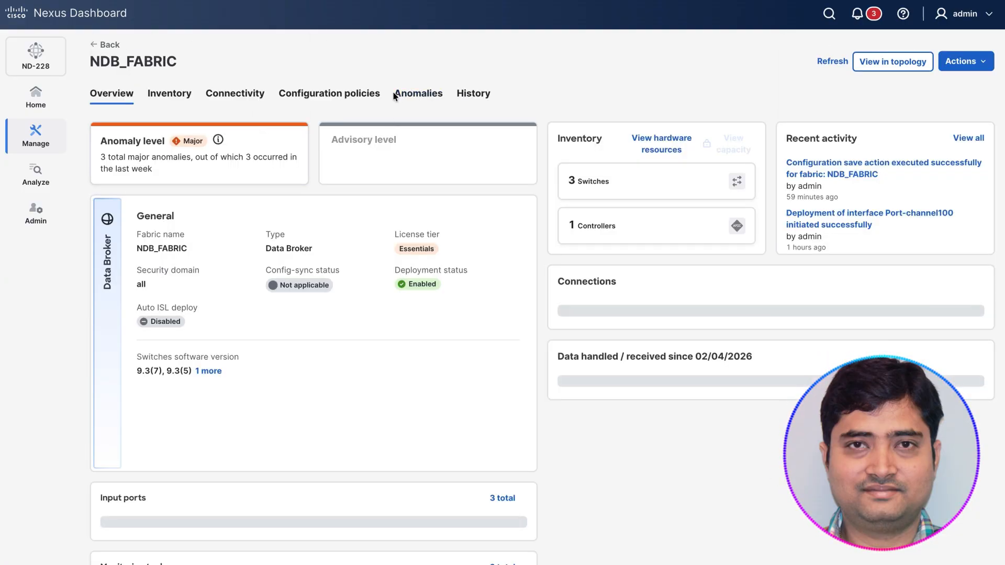
{"action": "left_click", "coordinate": [219, 96]}
{"action": "left_click", "coordinate": [518, 143]}
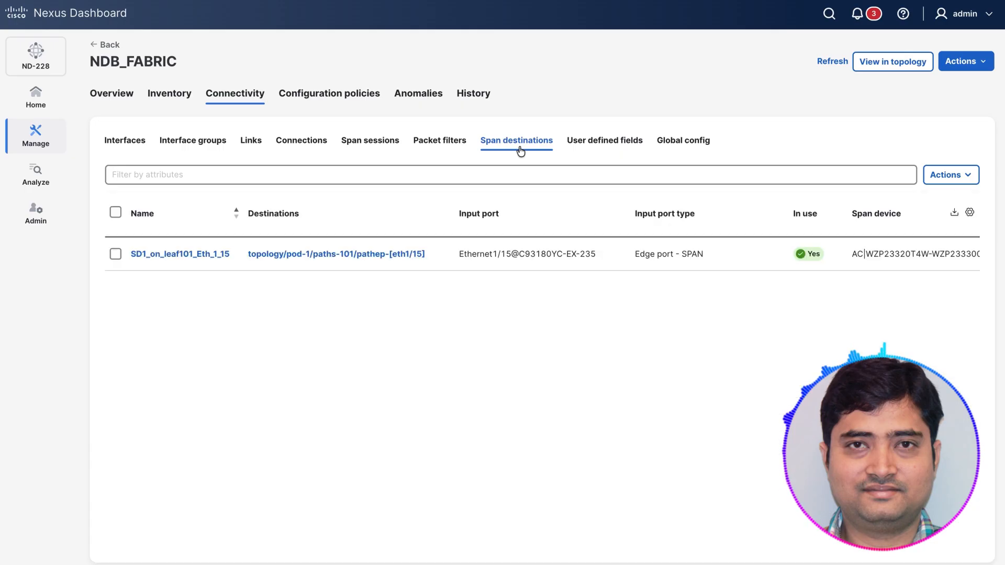
{"action": "triple_click", "coordinate": [403, 257]}
{"action": "double_click", "coordinate": [223, 257]}
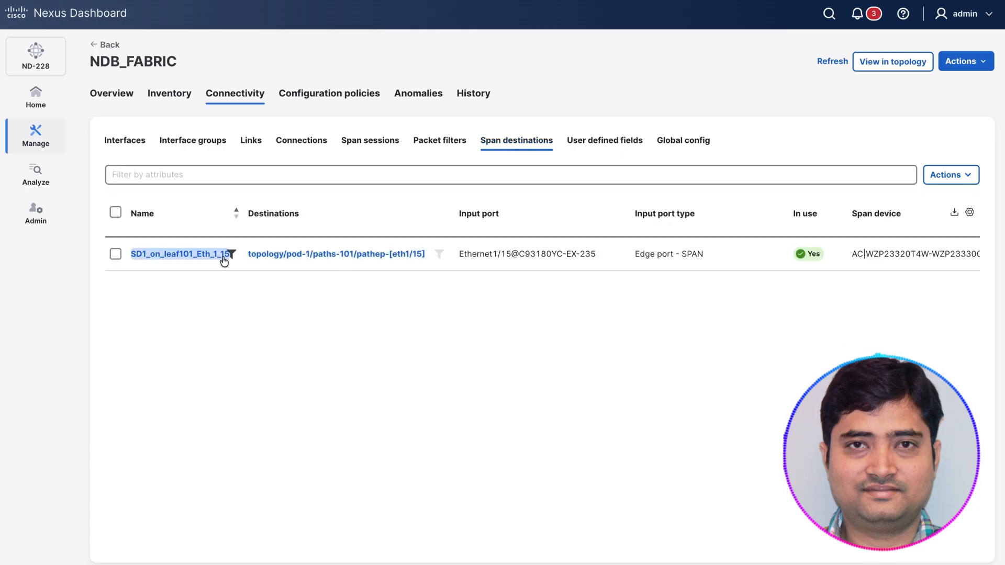
{"action": "left_click", "coordinate": [168, 263]}
{"action": "double_click", "coordinate": [156, 261]}
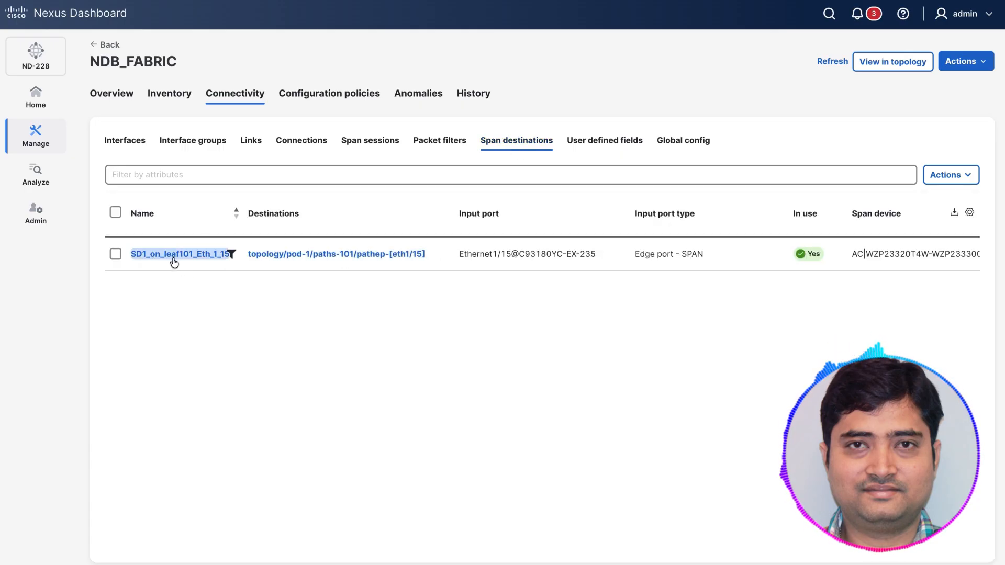
{"action": "left_click", "coordinate": [219, 259]}
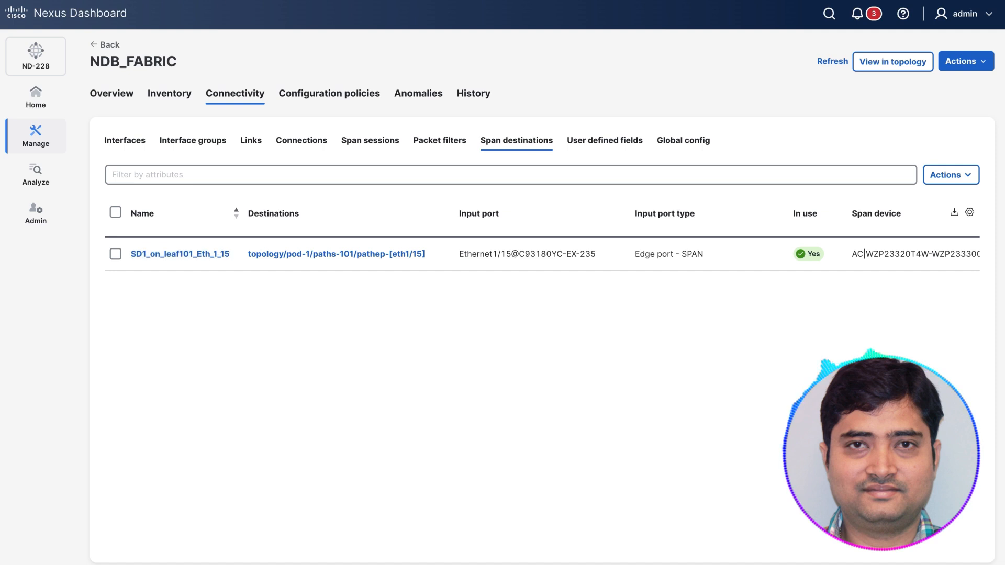
{"action": "left_click", "coordinate": [370, 141]}
{"action": "double_click", "coordinate": [159, 260]}
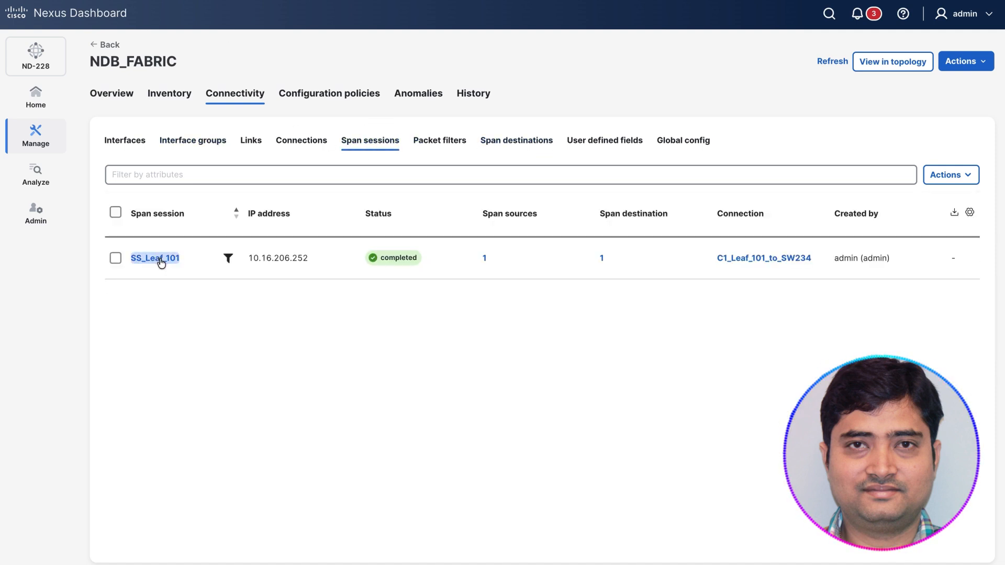
Step: Return to APIC and open the operational details of SPAN source group SS_Leaf_101_pod_1_paths_101_eth1_15
{"action": "left_click", "coordinate": [370, 22]}
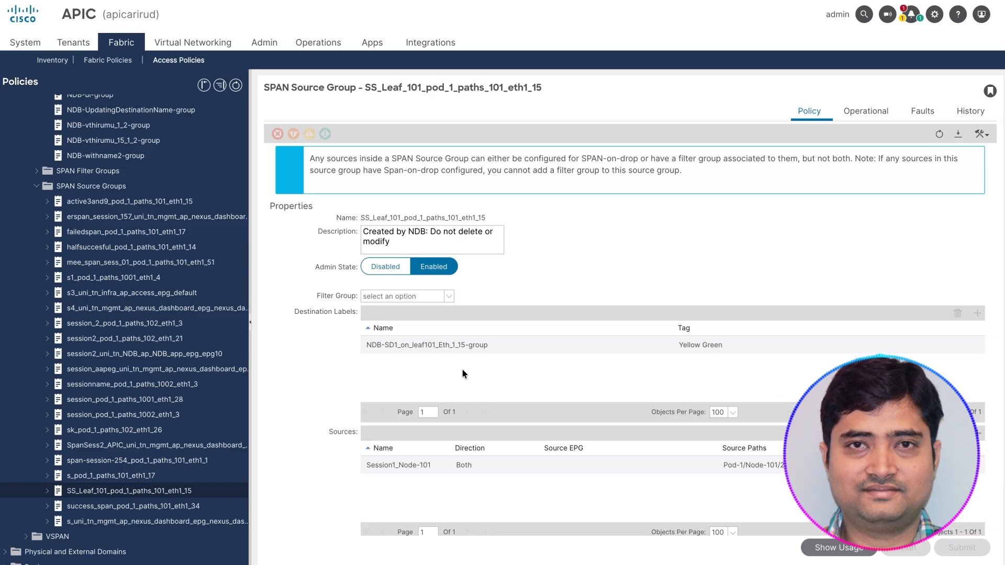
{"action": "left_click", "coordinate": [871, 114]}
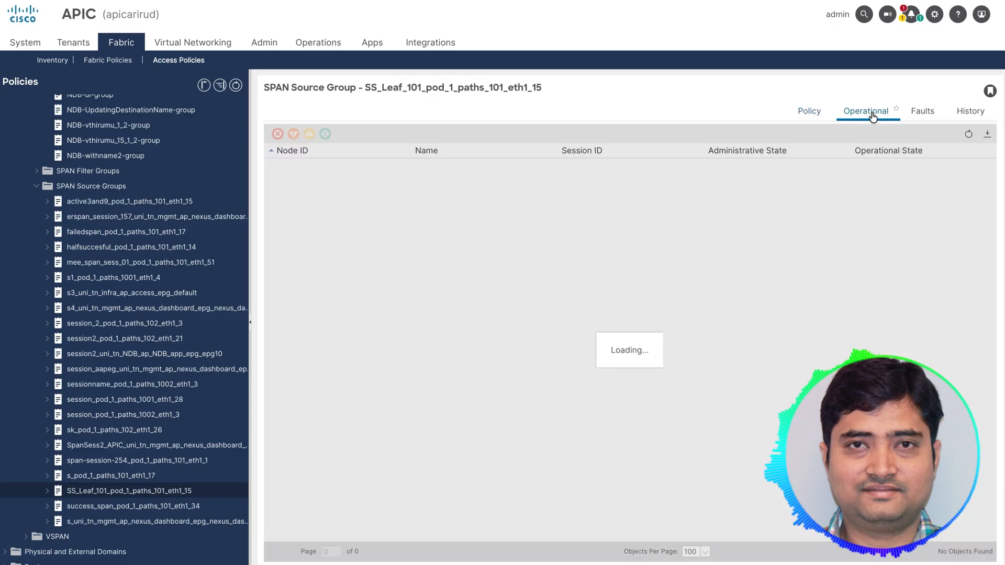